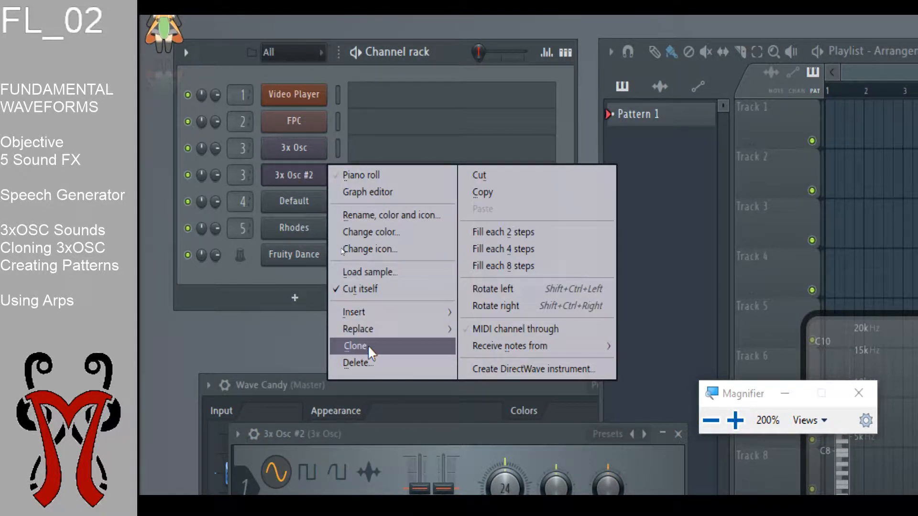
Step: Clone the 3x Osc channel three more times, so that the channel rack has 3x Osc up to #5
click(368, 345)
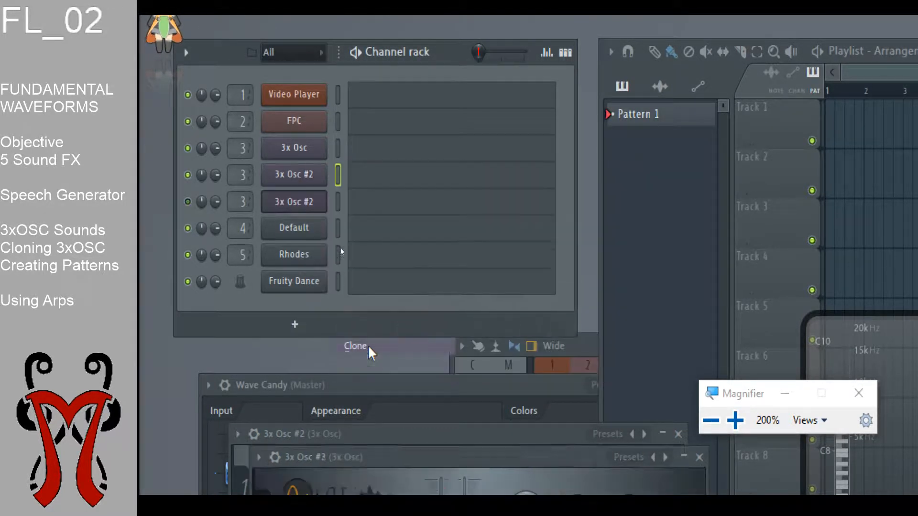
right_click(300, 202)
click(381, 372)
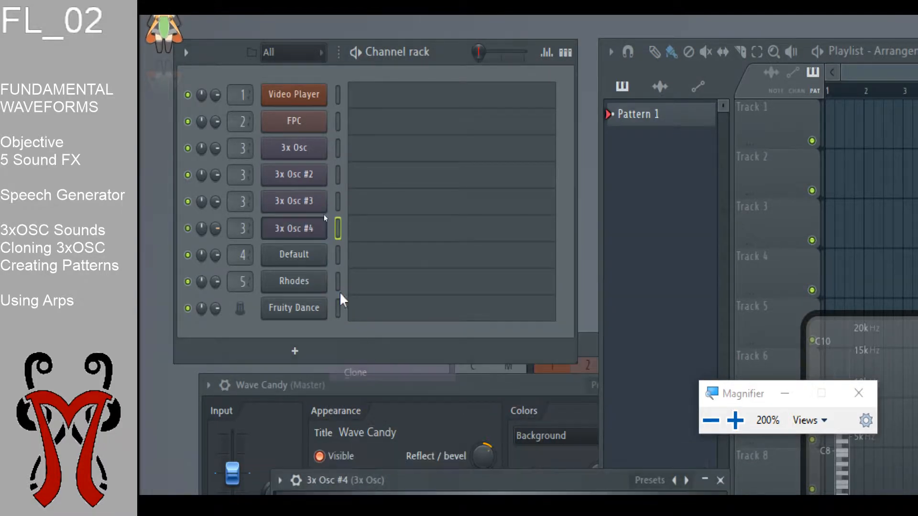
right_click(314, 231)
click(370, 398)
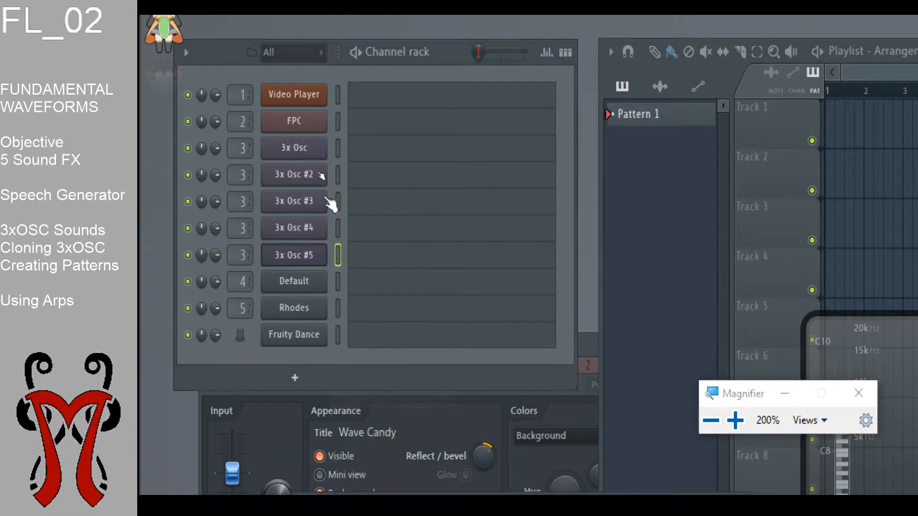
Step: Open the original 3x Osc channel and arrange its window and the Magnifier so all three oscillators are unobstructed
click(306, 151)
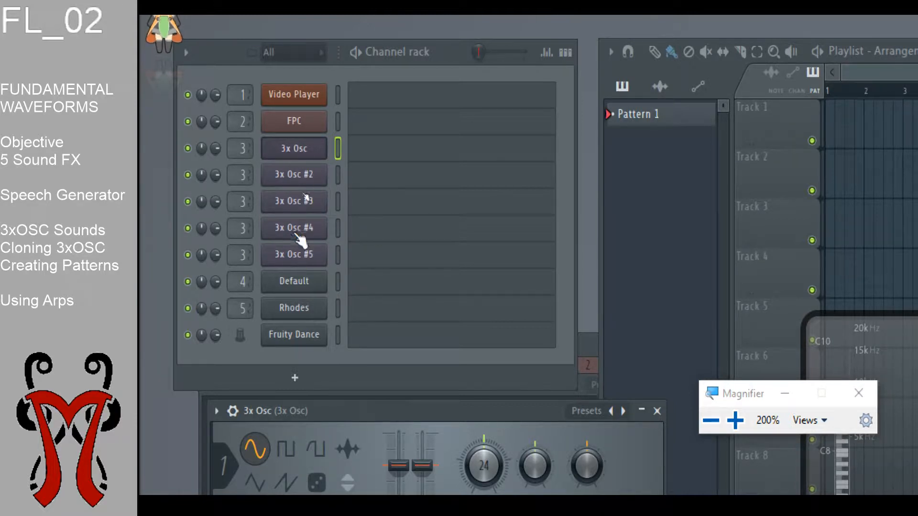
click(306, 152)
click(306, 153)
drag(466, 412, 607, 116)
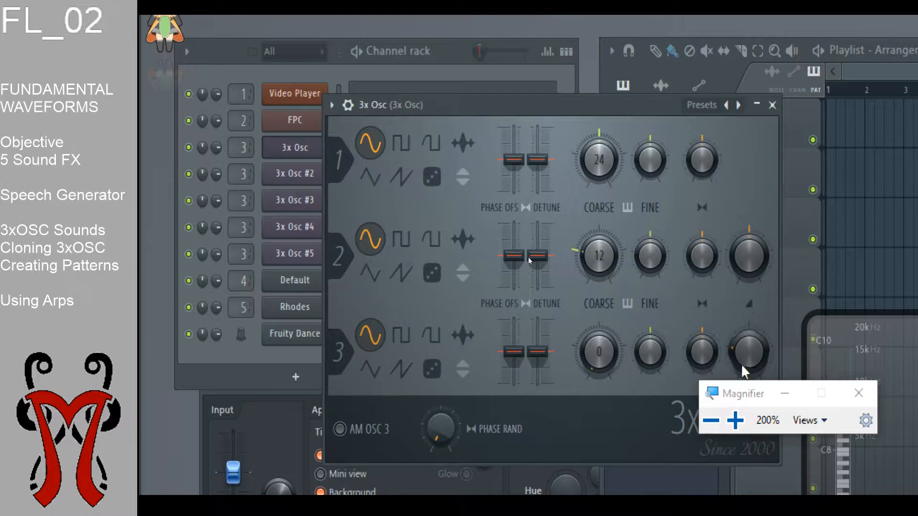
drag(746, 399, 856, 400)
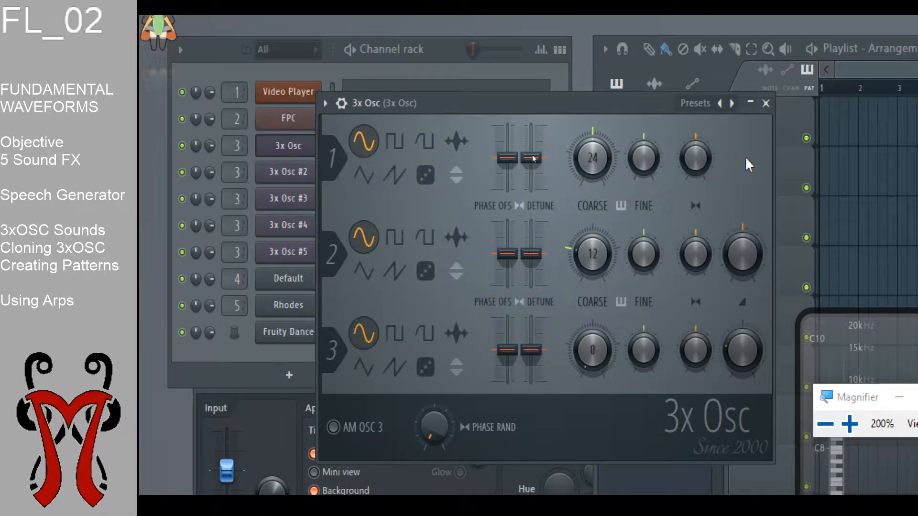
Step: Turn down the volume of oscillators 2 and 3 in 3x Osc so only oscillator 1 sounds
drag(739, 246, 739, 306)
drag(745, 343, 745, 363)
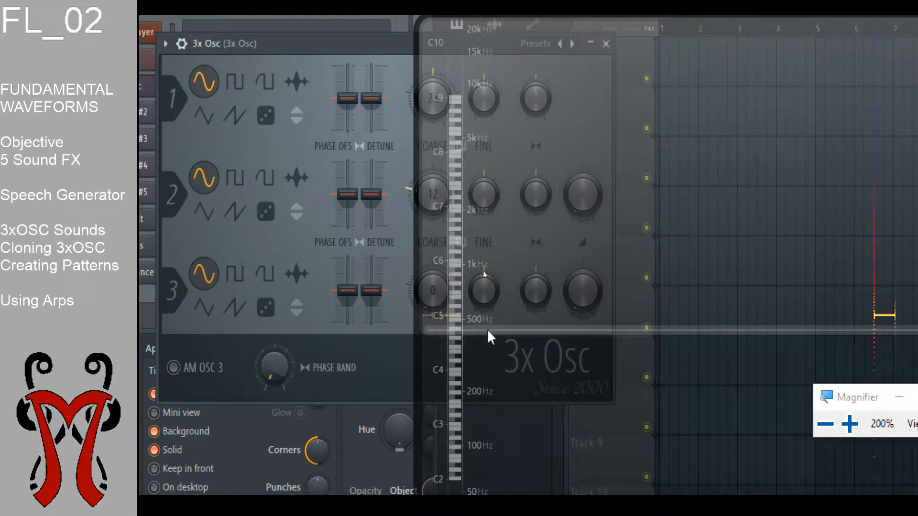
key(super+minus)
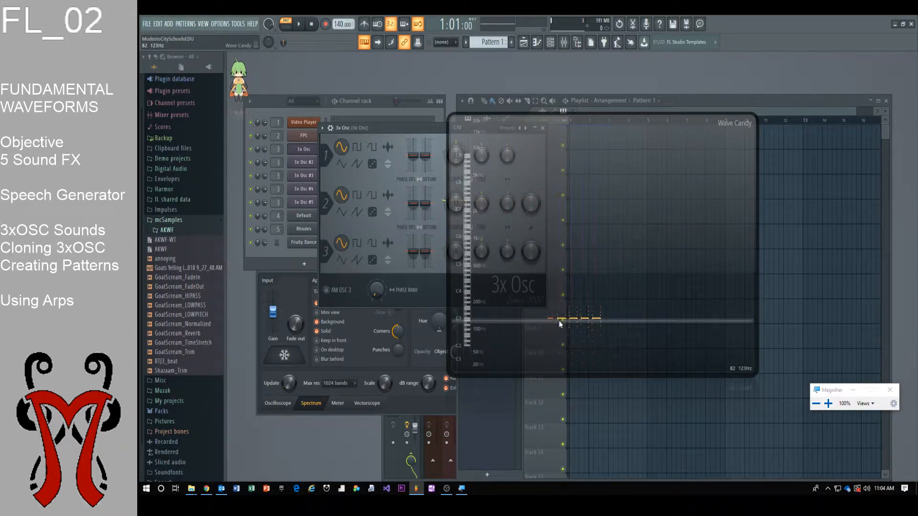
Step: Switch oscillator 1 through the triangle and sawtooth waveforms and play test notes
click(342, 166)
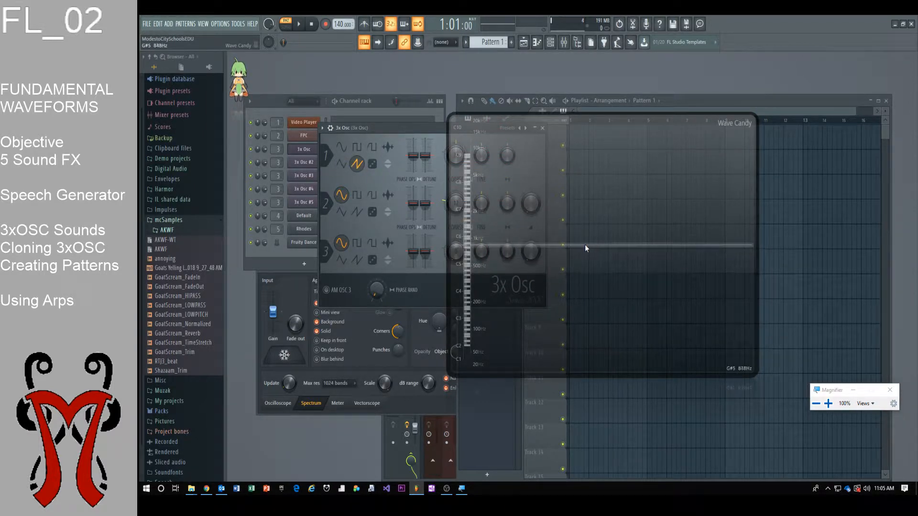
key(z)
key(z)
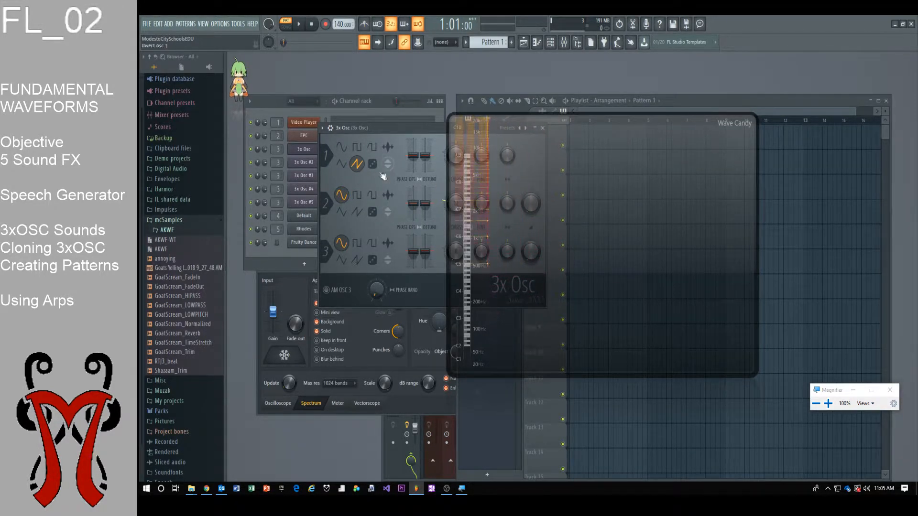
Step: Set oscillator 1 to the square waveform and play three test notes
click(356, 148)
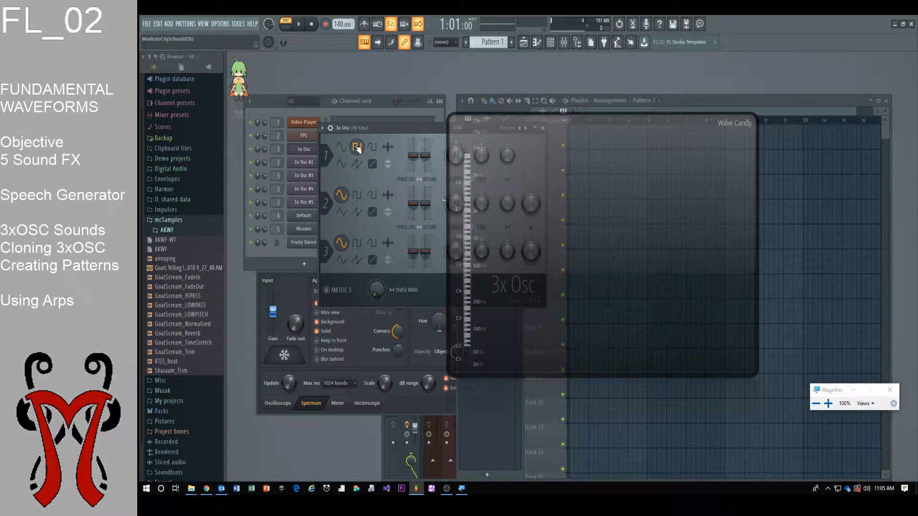
key(q)
key(q)
key(q)
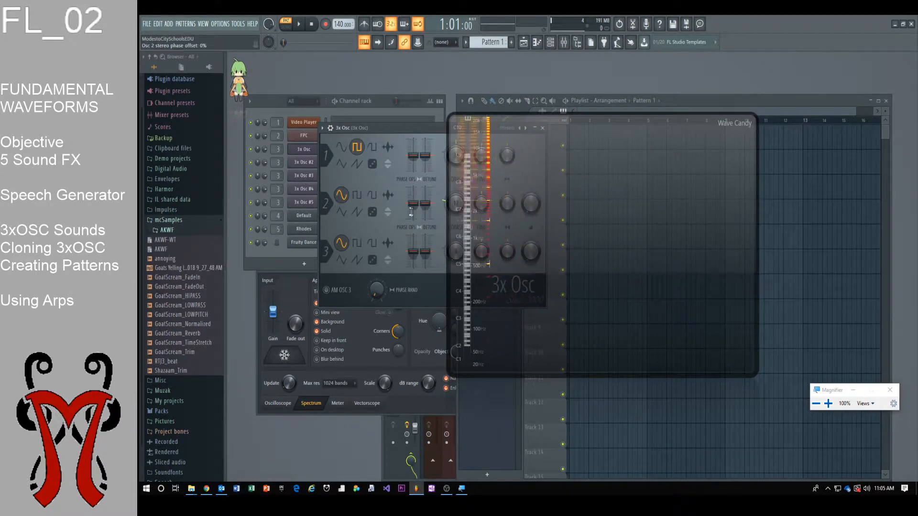
Step: Set oscillator 1 to the rounded square waveform and play three test notes
click(372, 146)
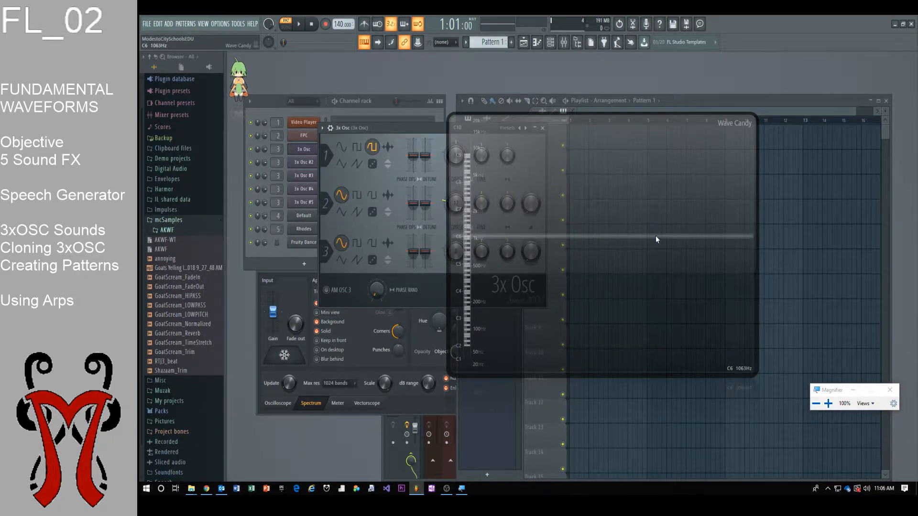
key(q)
key(q)
key(q)
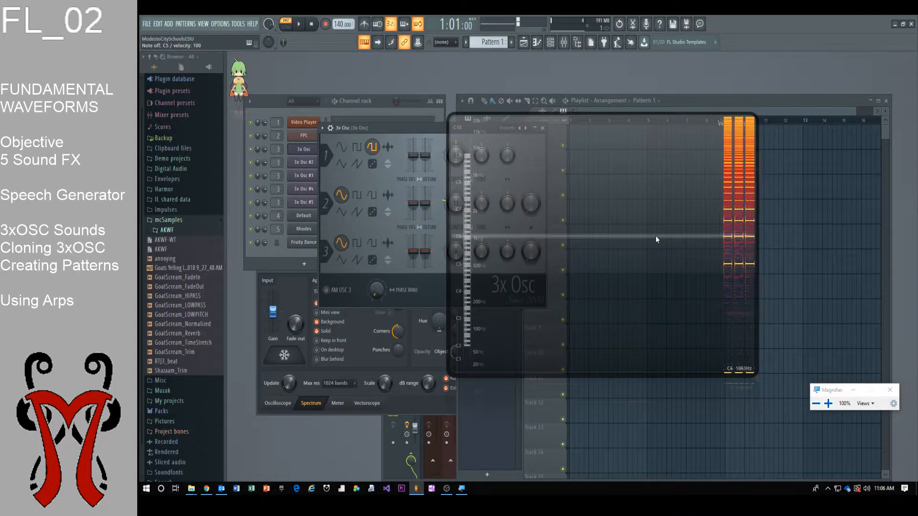
Step: Return oscillator 1 to the sine waveform and play two test notes
click(347, 148)
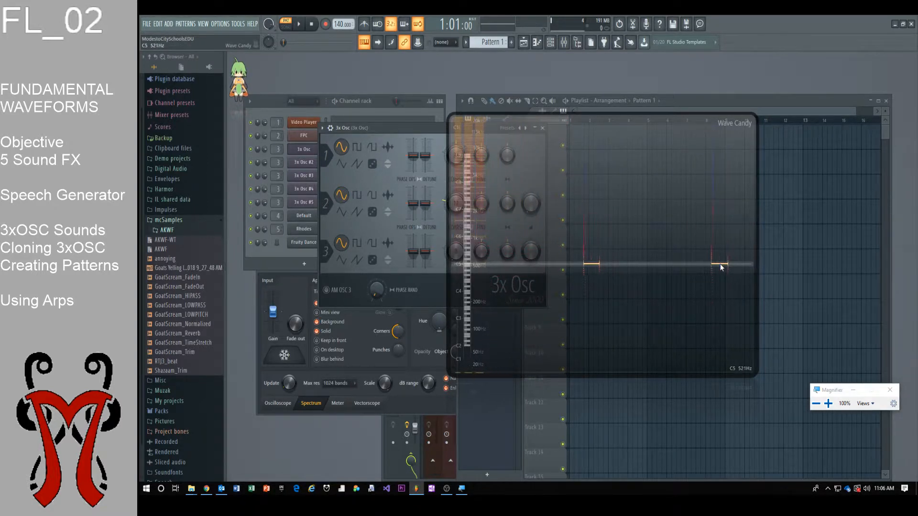
key(z)
key(z)
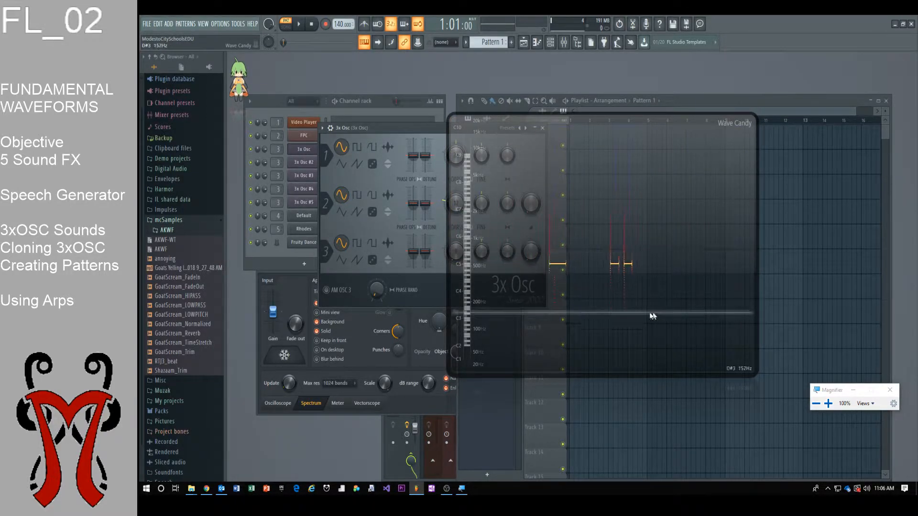
Step: Move the Wave Candy display clear of the 3x Osc window and sweep oscillator 1's coarse pitch down while sounding a note
drag(611, 235, 716, 191)
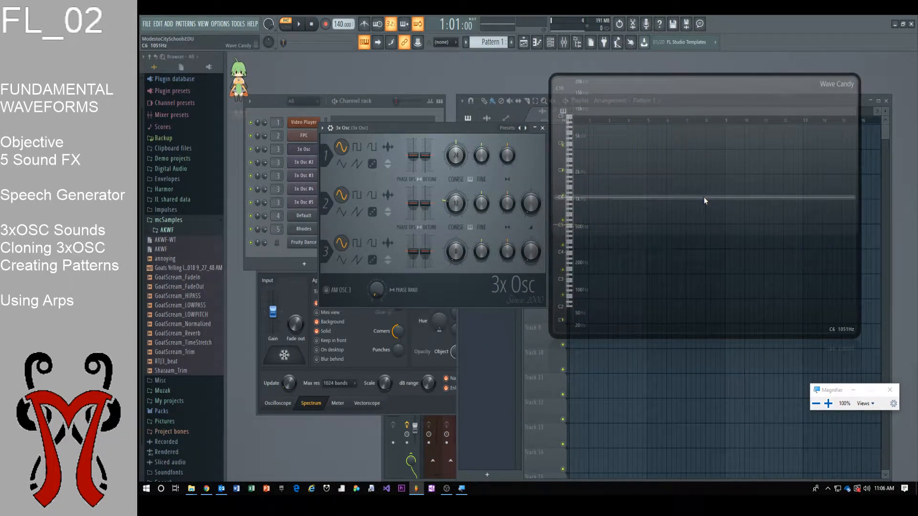
drag(683, 233, 692, 240)
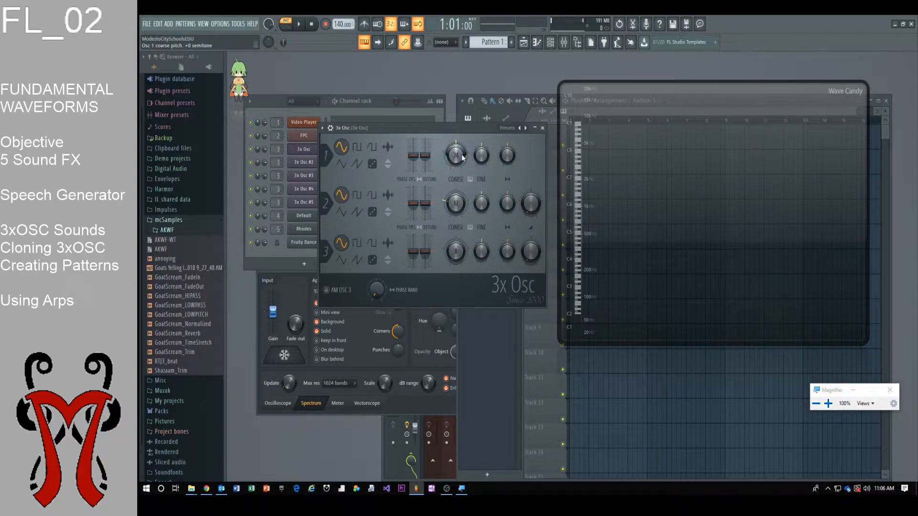
key(z)
drag(455, 155, 455, 197)
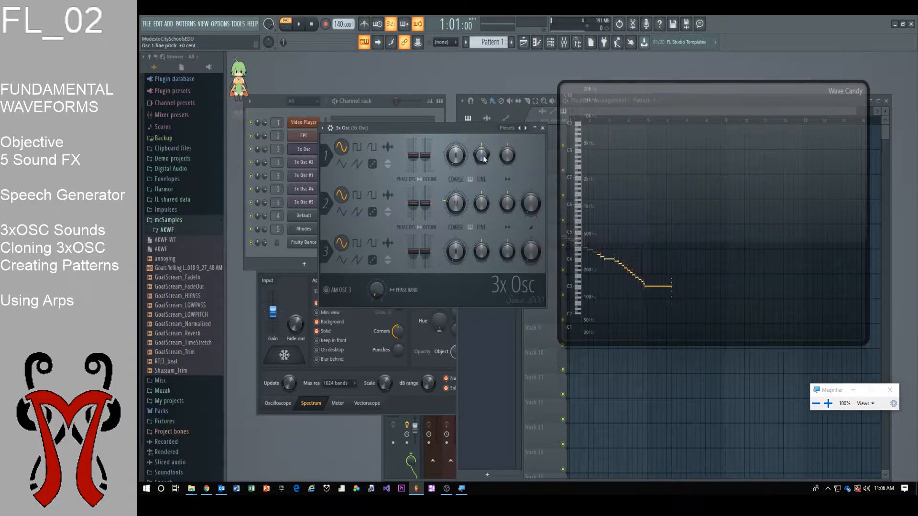
Step: Sweep oscillator 1's fine pitch up to +100 cents while playing a note, and reset it to its default
key(z)
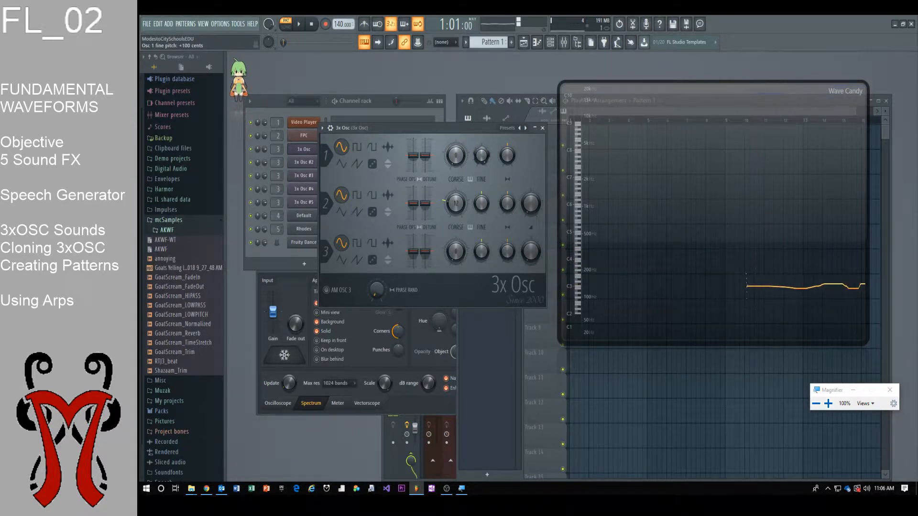
drag(481, 157, 481, 114)
right_click(481, 157)
click(486, 159)
mouse_move(482, 156)
mouse_down()
mouse_move(481, 189)
mouse_move(482, 157)
mouse_up()
right_click(484, 163)
click(487, 166)
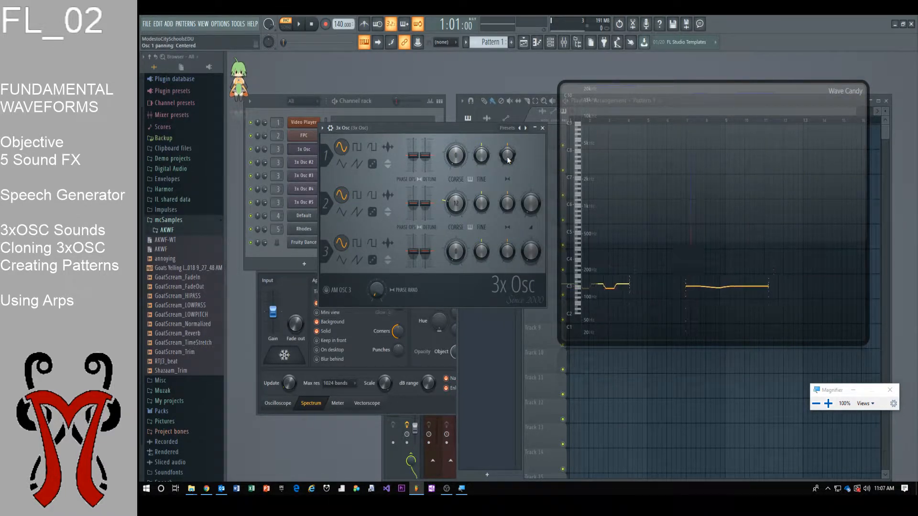
Step: Move oscillator 1's panning away from centre while a note sounds, and reset it
drag(508, 158, 509, 206)
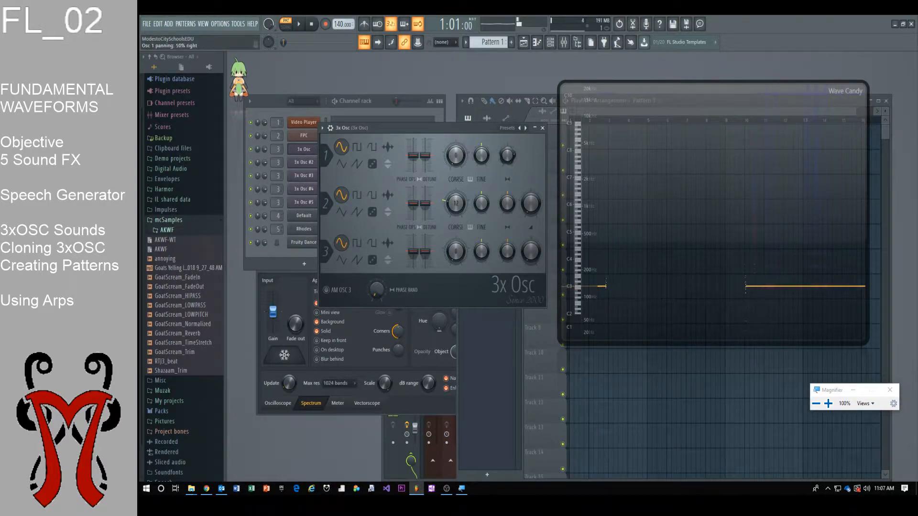
right_click(509, 158)
click(512, 161)
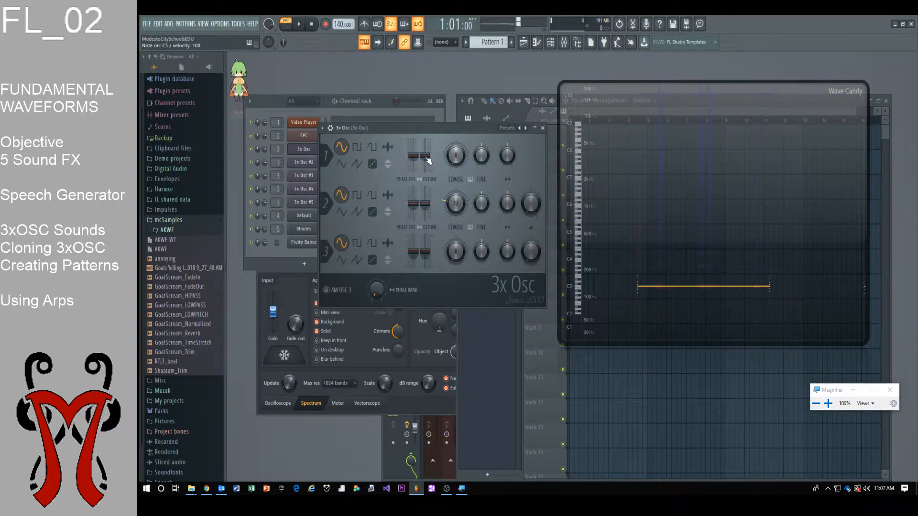
Step: Try lowering oscillator 1's stereo detune to -50 cents, and reset both its stereo detune and coarse pitch
drag(424, 156, 424, 163)
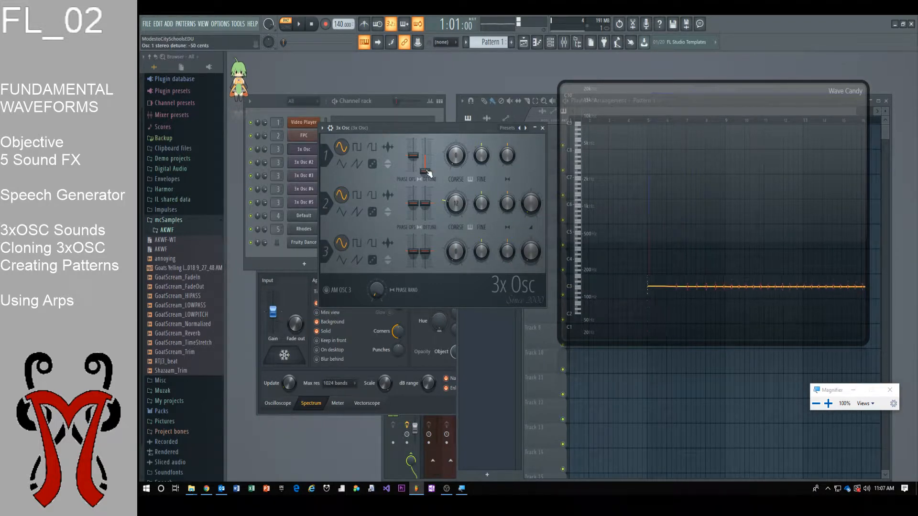
drag(425, 166, 424, 160)
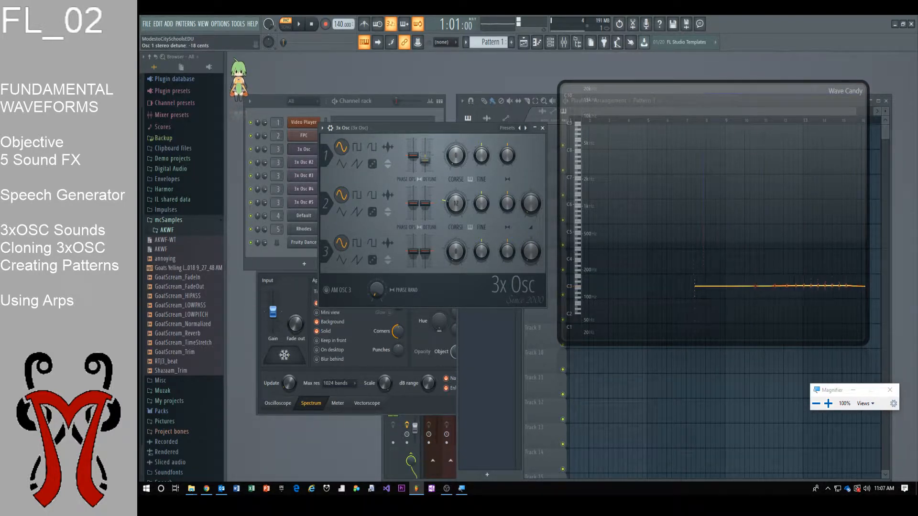
right_click(426, 171)
click(434, 175)
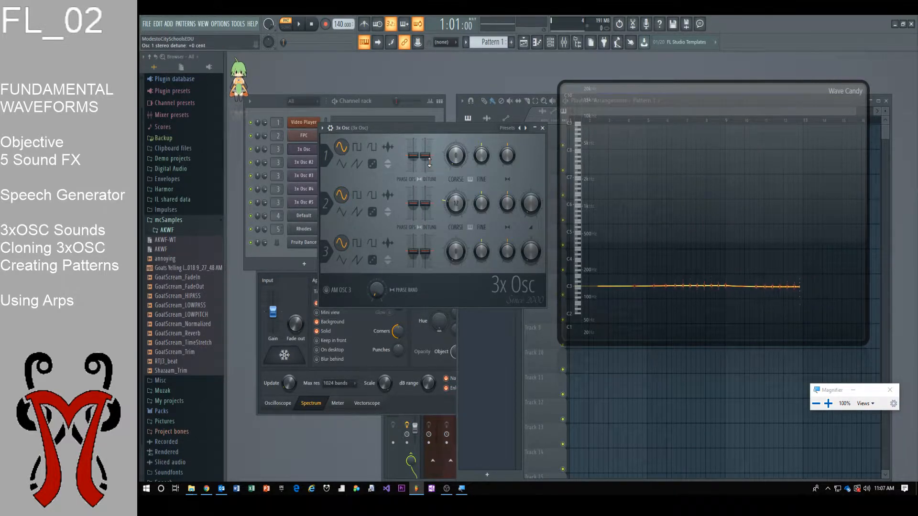
right_click(458, 158)
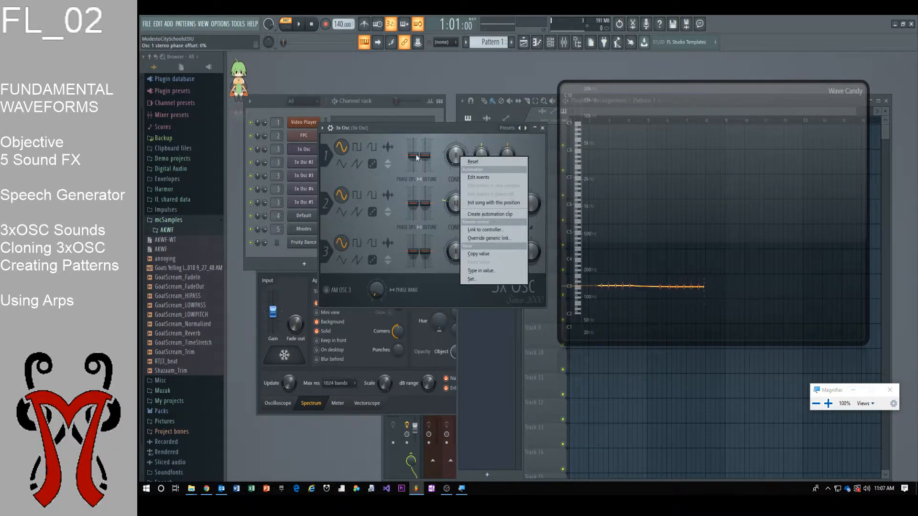
click(490, 164)
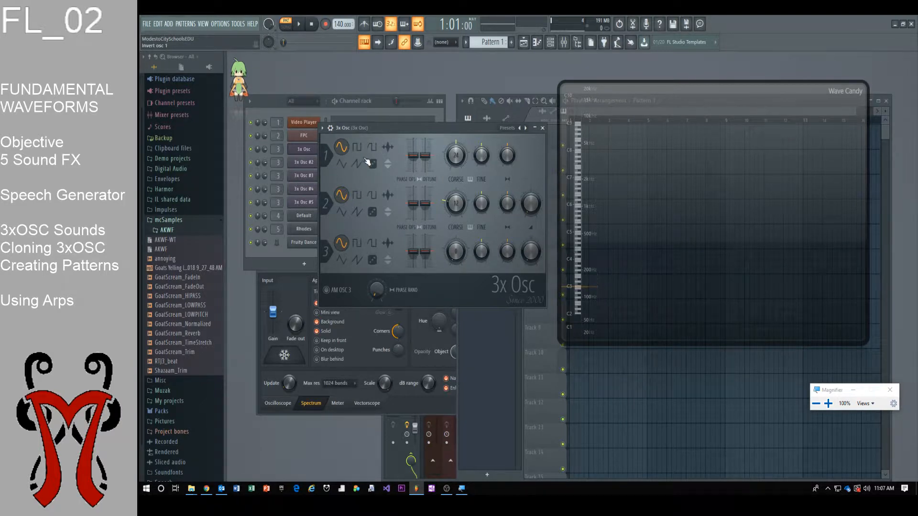
Step: Move the 3x Osc window and the Wave Candy display lower in the workspace, and bring the channel rack to the front
drag(444, 128, 420, 199)
drag(674, 90, 671, 190)
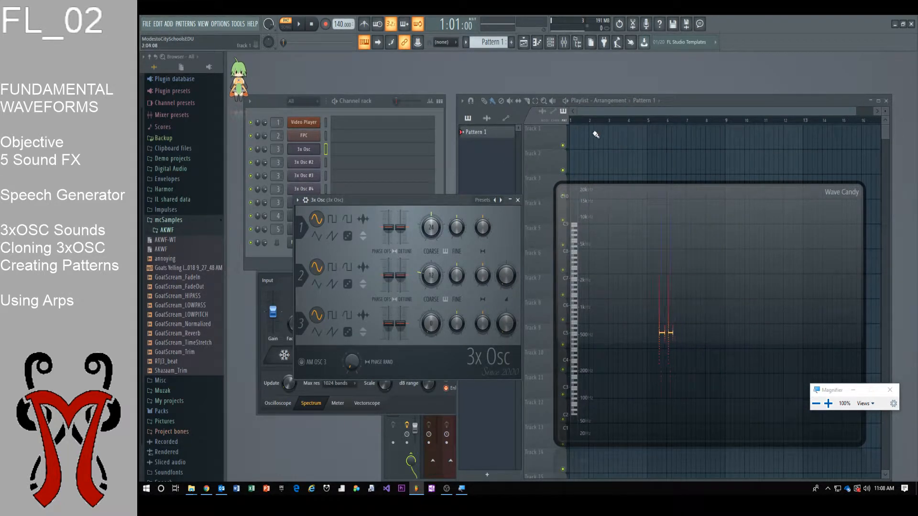
click(698, 98)
drag(624, 214, 647, 241)
click(380, 103)
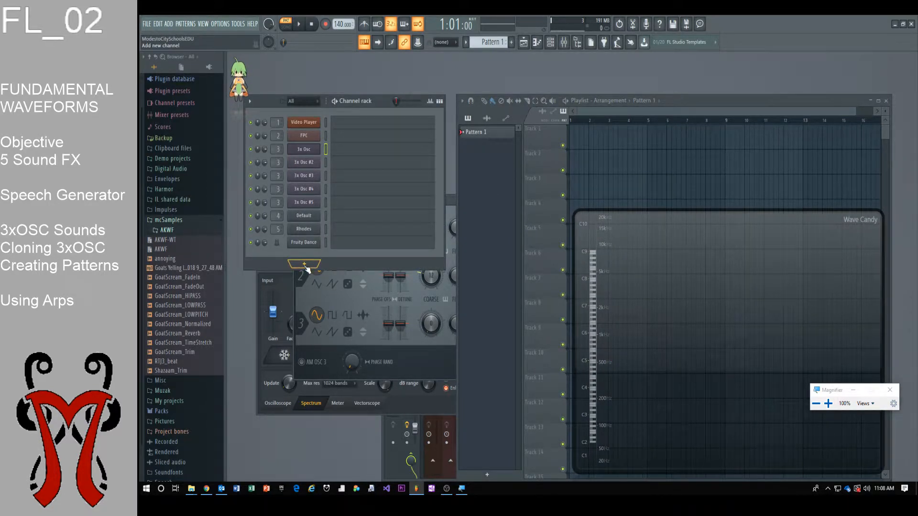
Step: Add a Speech generator as a new channel in the channel rack
key(super+plus)
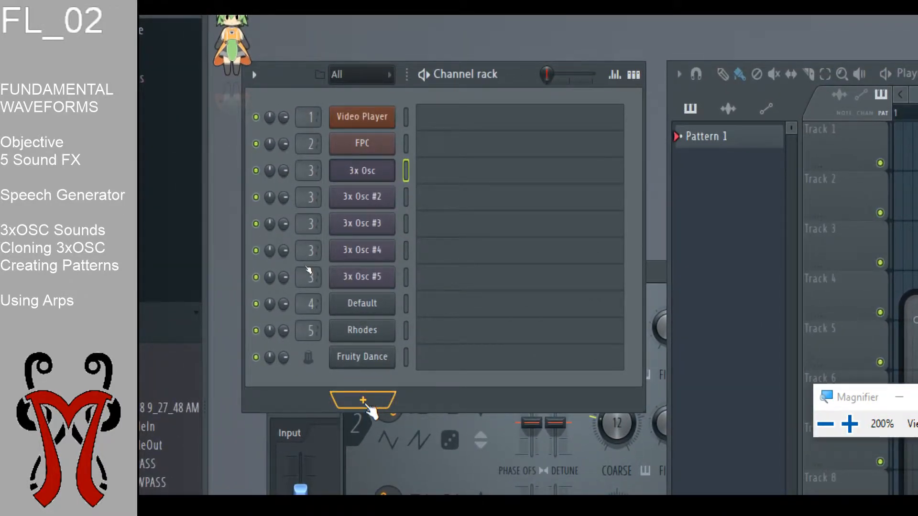
click(372, 406)
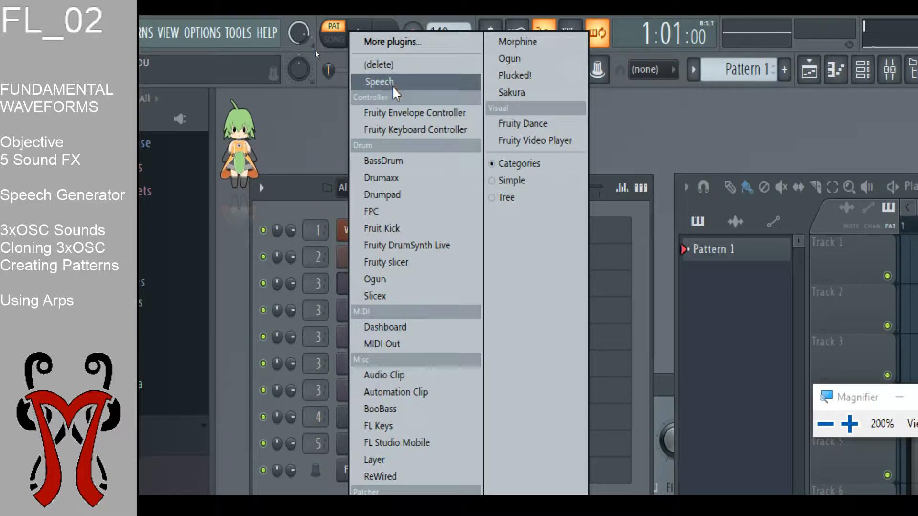
click(388, 85)
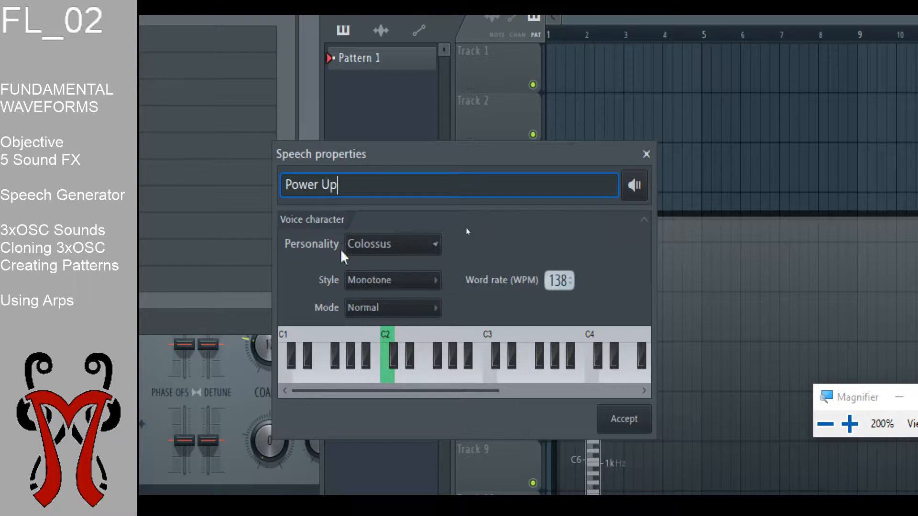
Step: Try the Male, Female and Robotoid personalities on the "Power Up" speech, and preview how they sound
click(381, 252)
click(377, 262)
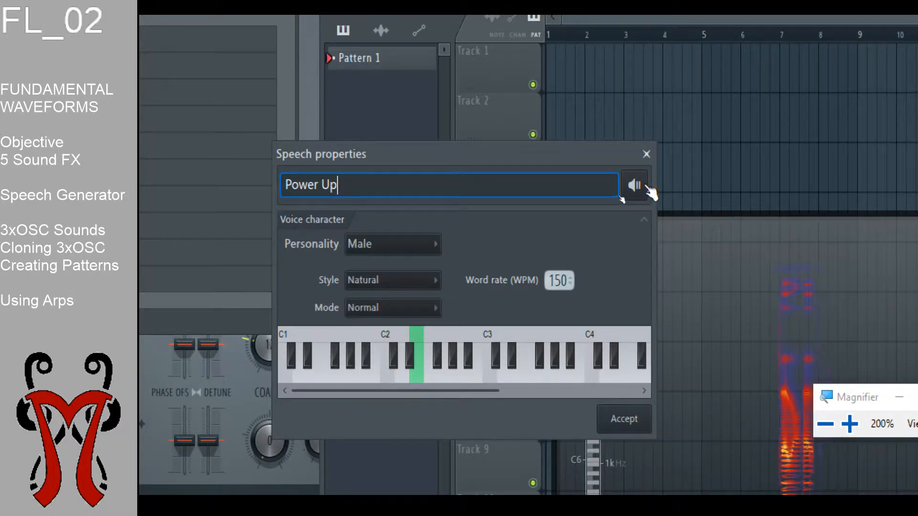
click(433, 245)
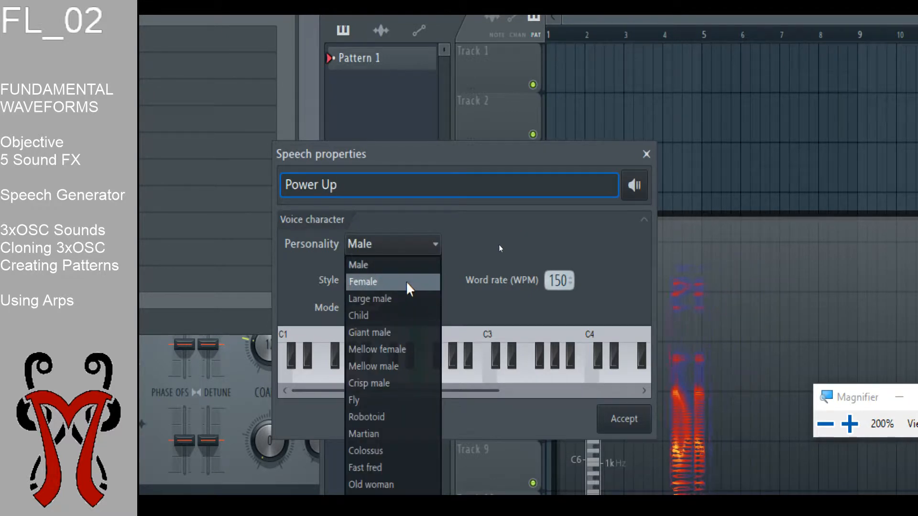
click(402, 287)
click(634, 185)
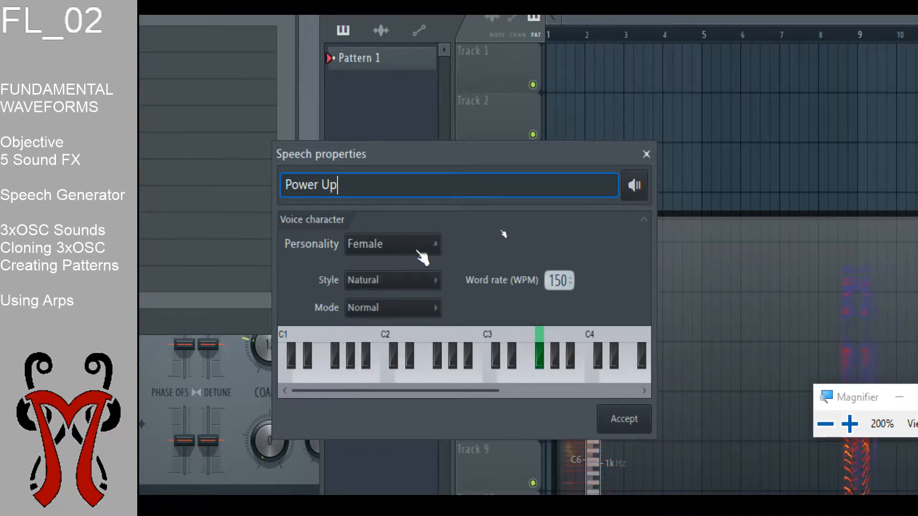
click(401, 246)
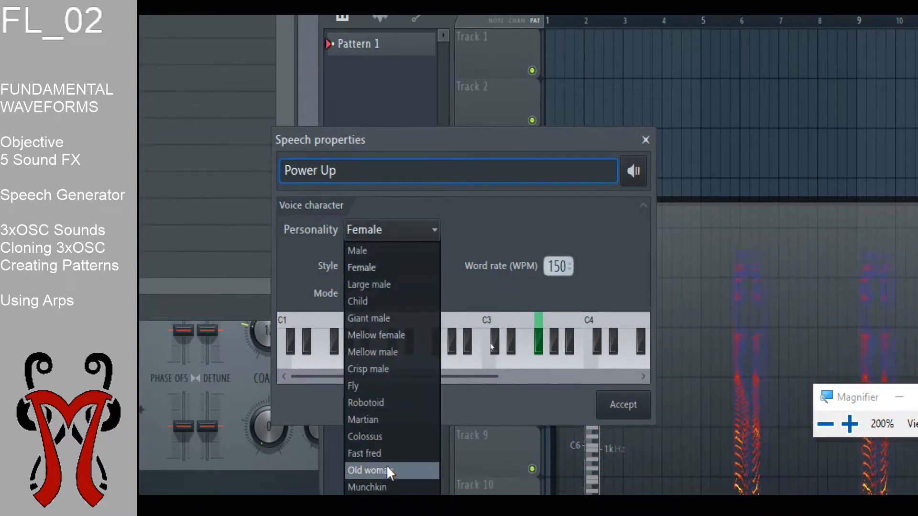
click(386, 406)
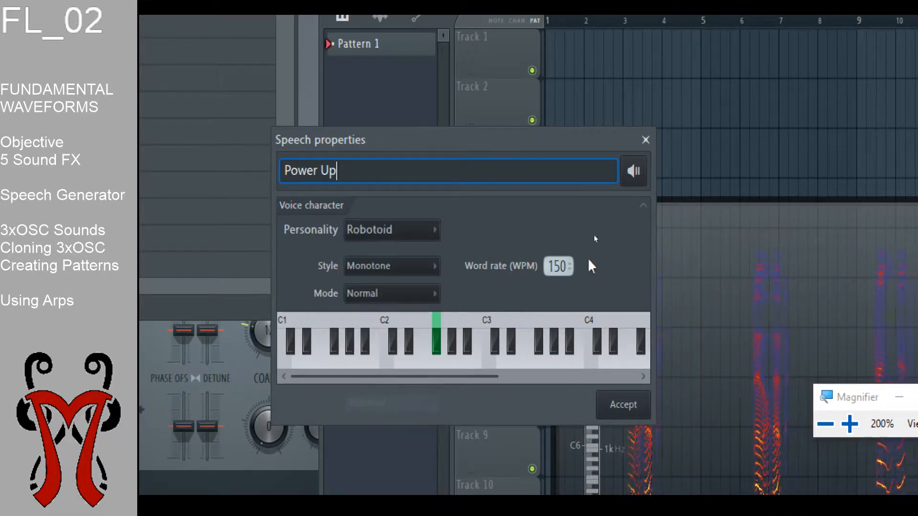
click(636, 169)
Step: Set the speech personality to Male and keep the text "Power Up"
click(410, 229)
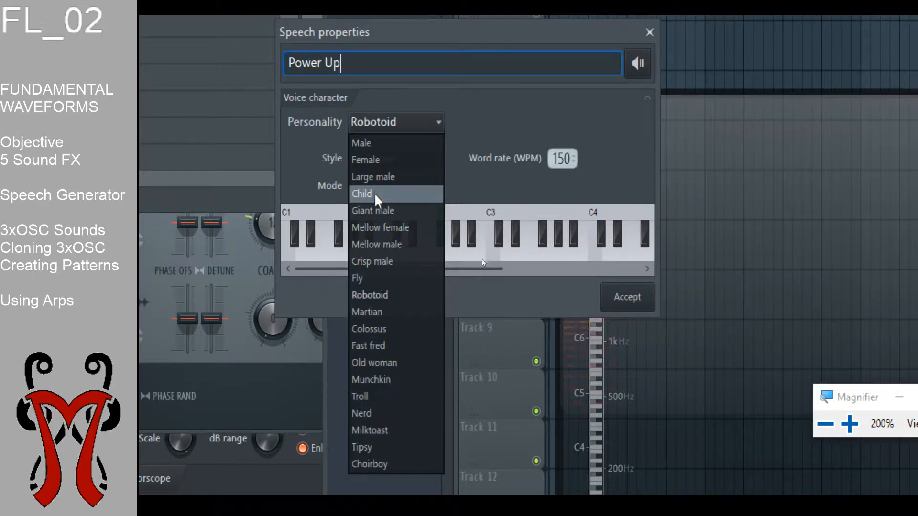
click(393, 144)
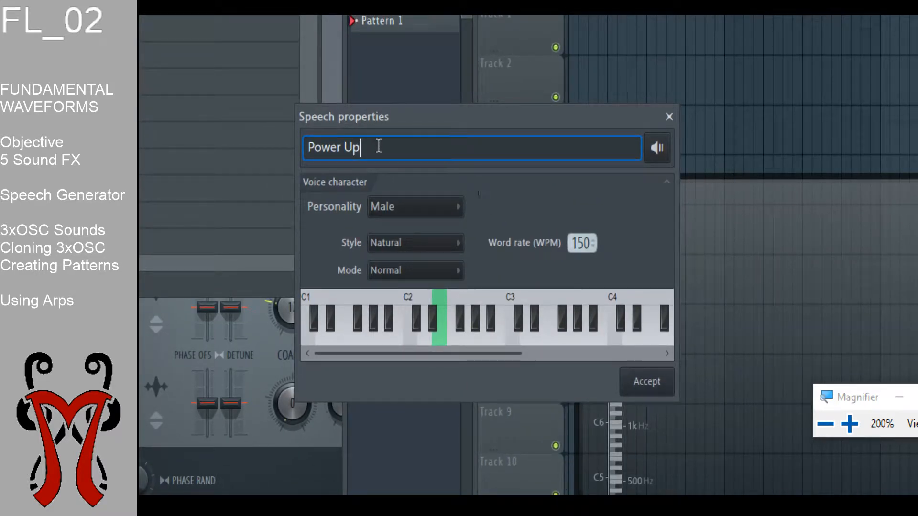
drag(391, 147, 279, 147)
click(397, 146)
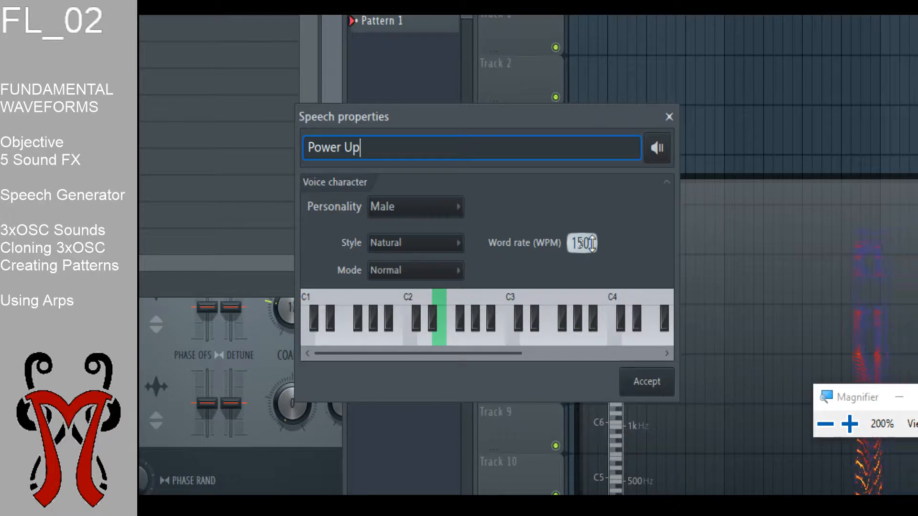
Step: Try slower and faster word rates for the speech, and set the rate to 135 WPM
drag(581, 244, 581, 261)
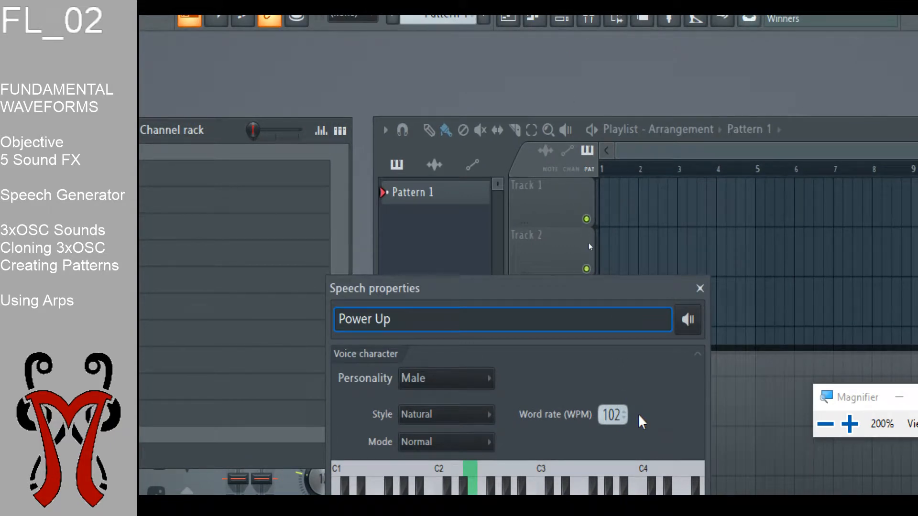
drag(614, 415, 615, 371)
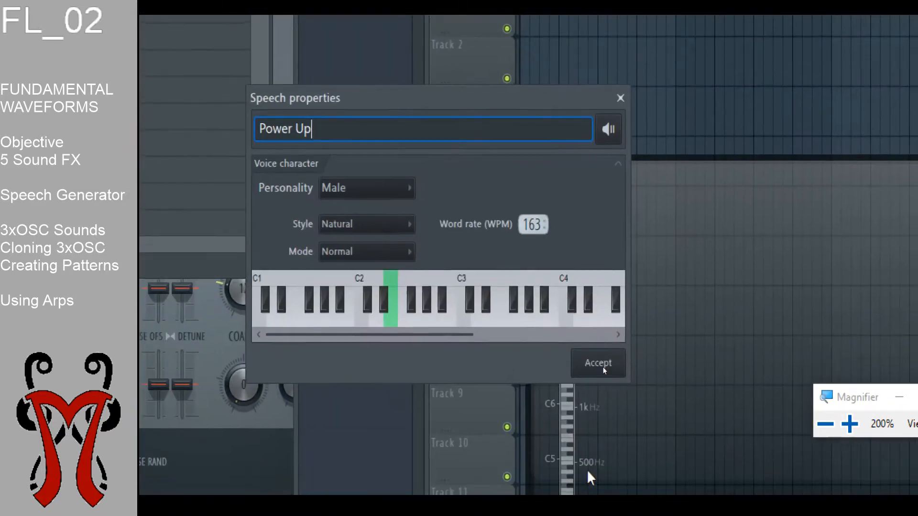
drag(534, 229, 534, 253)
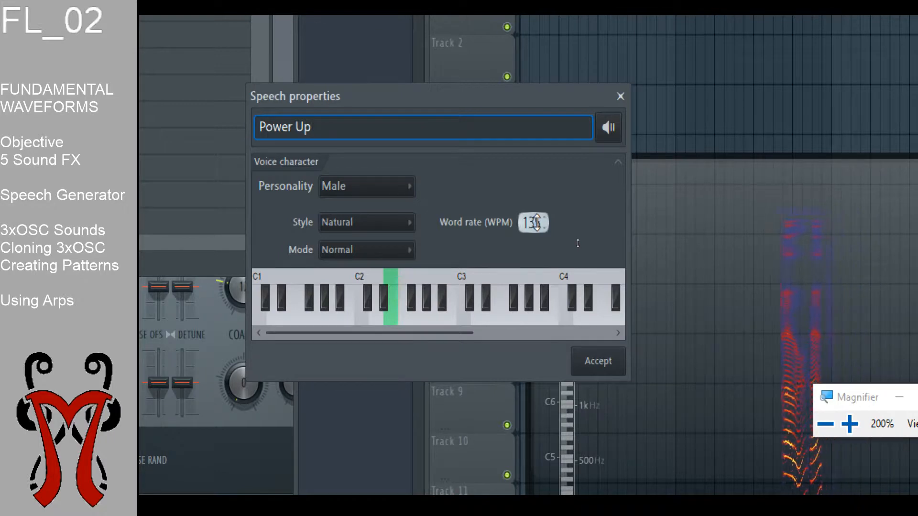
Step: Look through the speaking styles, try the Whispered and Breathy voice modes, and return the mode to Normal
click(351, 228)
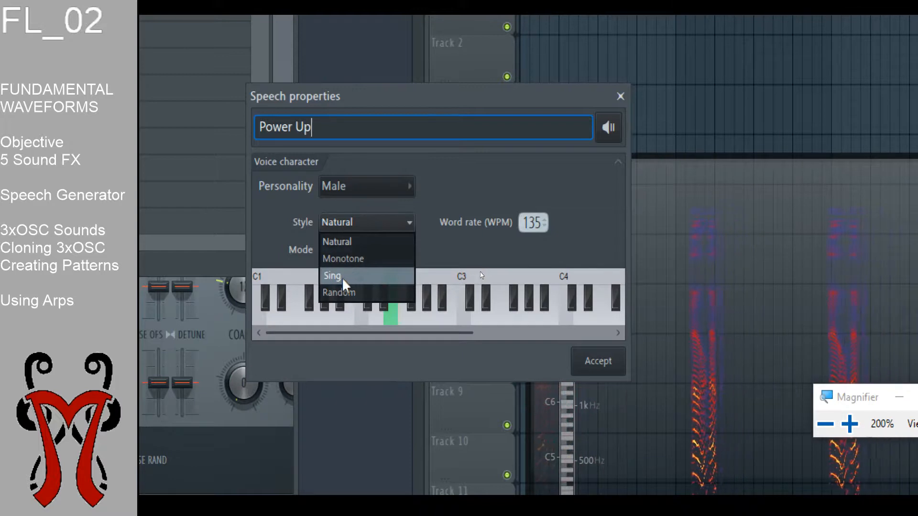
click(362, 224)
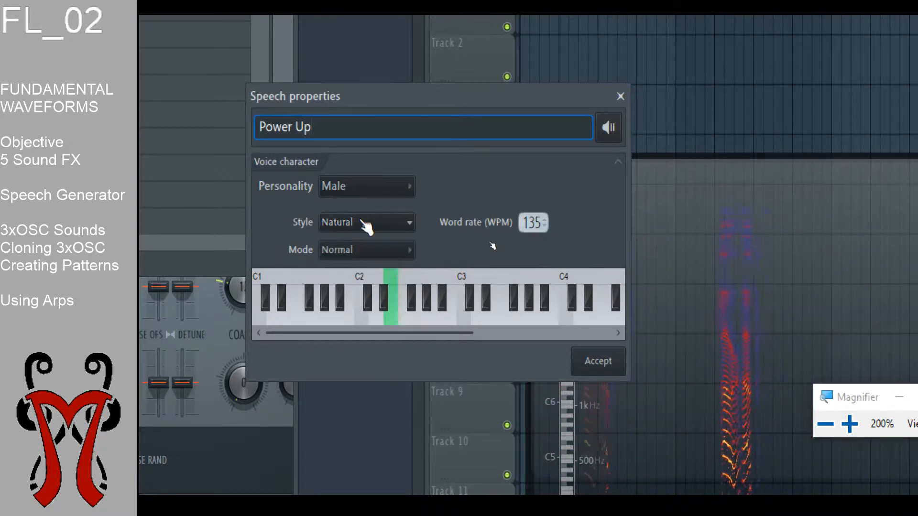
click(349, 251)
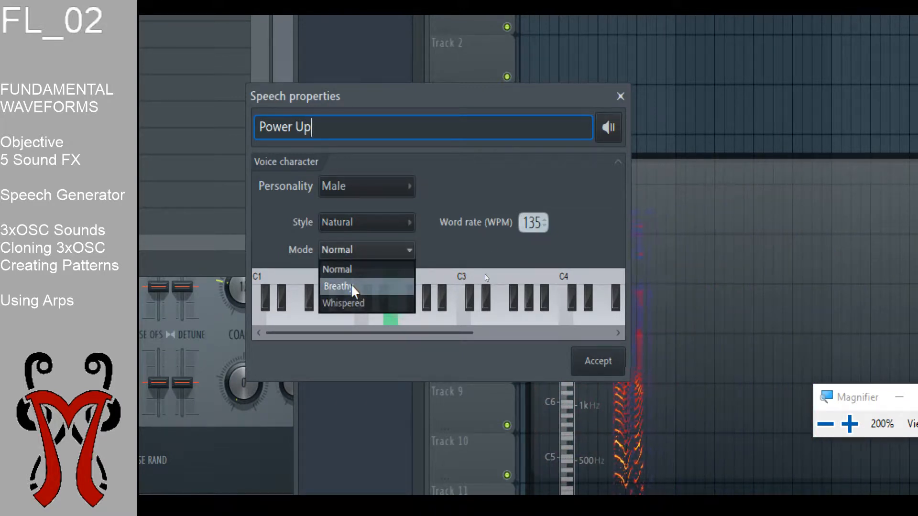
click(360, 304)
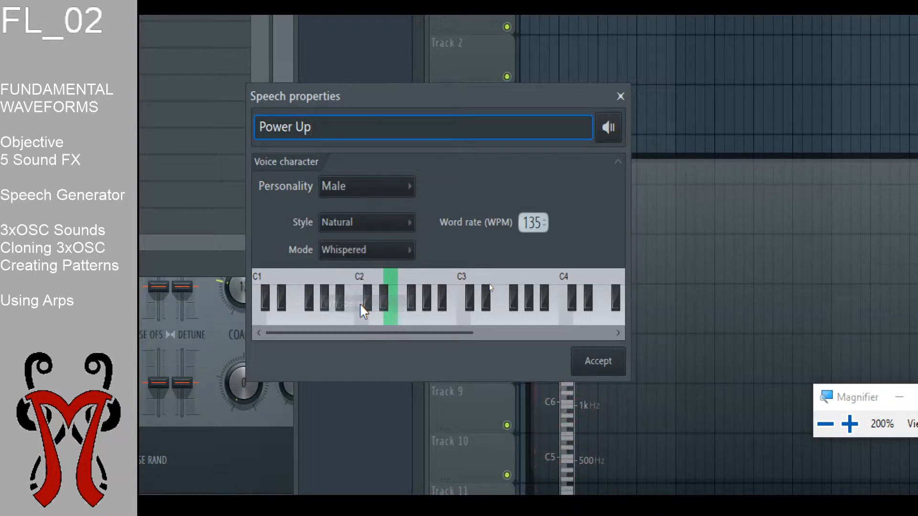
click(356, 250)
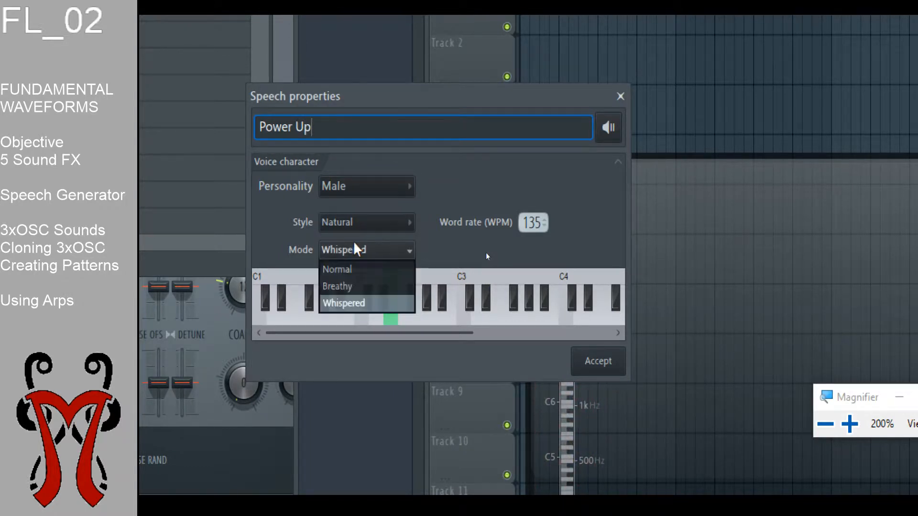
click(360, 286)
click(362, 258)
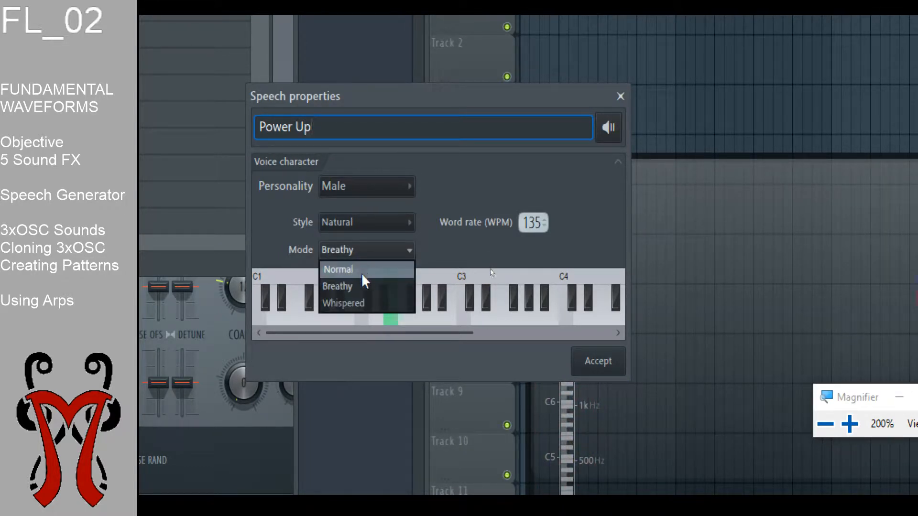
click(358, 270)
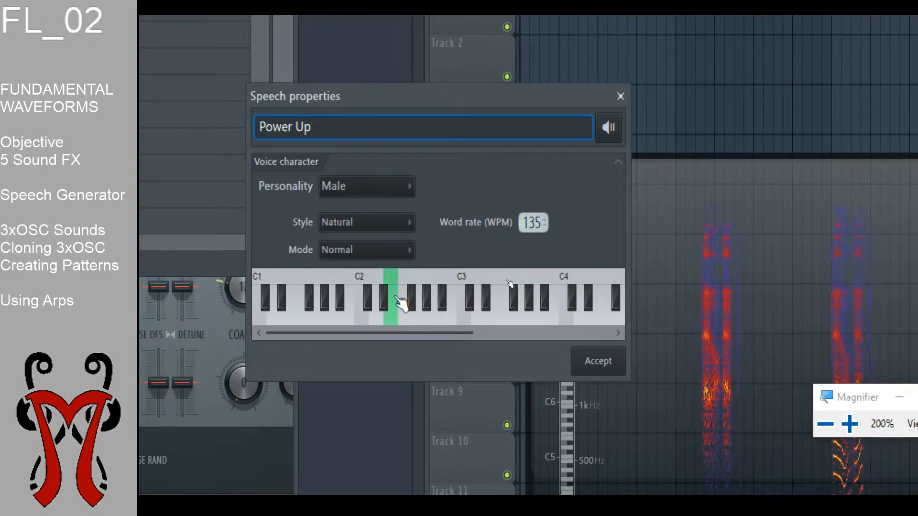
Step: Audition several low and high voice pitches, settle on A#2, and save the speech as PowerUp_Male.speech
click(464, 316)
click(391, 313)
click(326, 313)
click(266, 313)
click(420, 306)
click(486, 308)
click(470, 303)
click(443, 306)
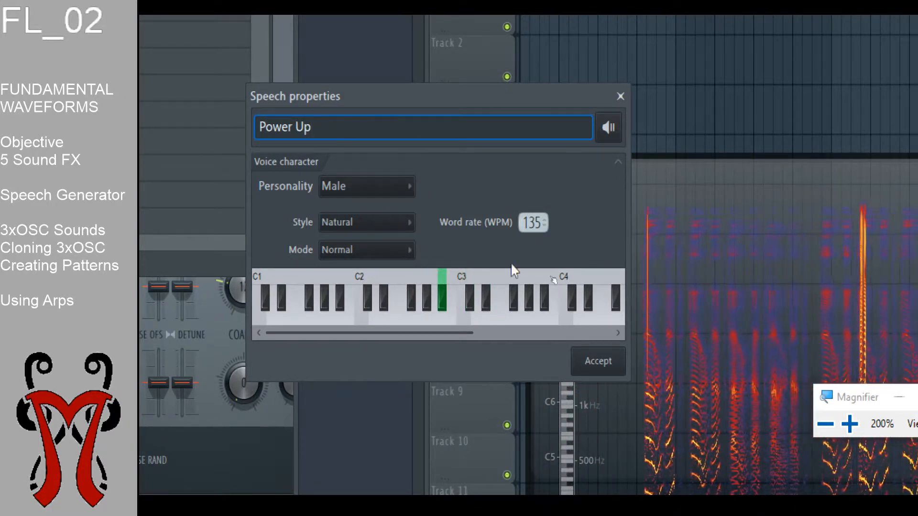
click(602, 373)
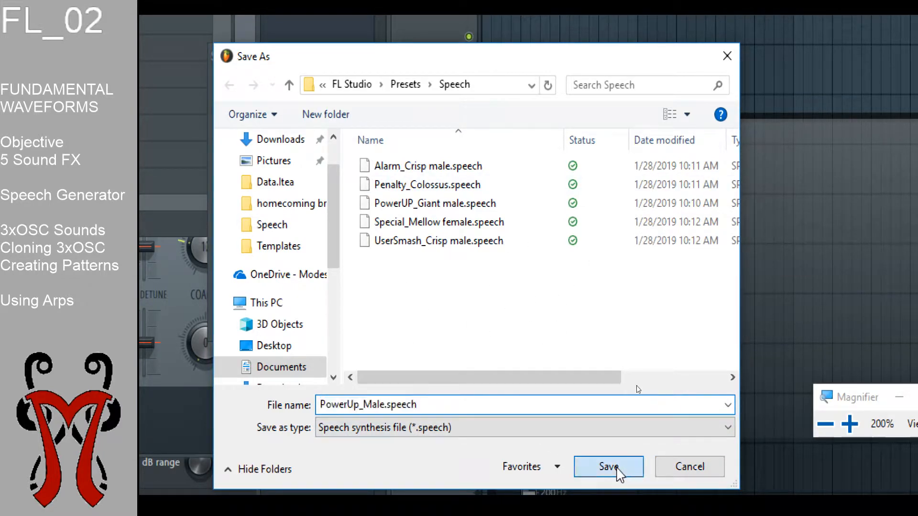
click(616, 469)
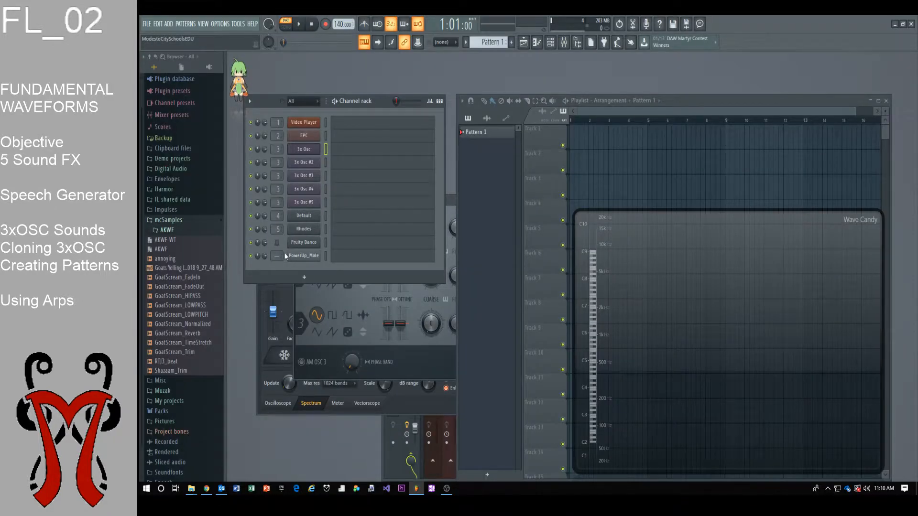
Step: Open the PowerUp_Male channel's sample settings, reposition its window, and turn on Normalize
key(super+plus)
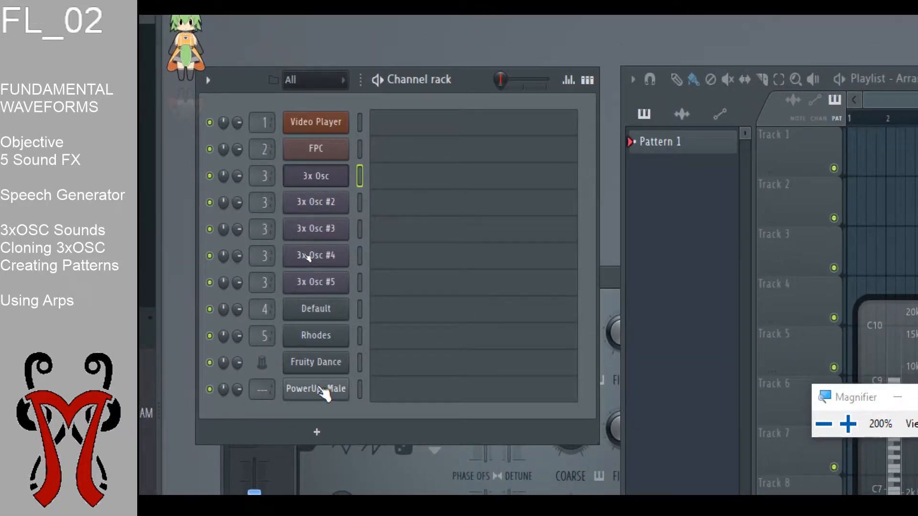
click(323, 389)
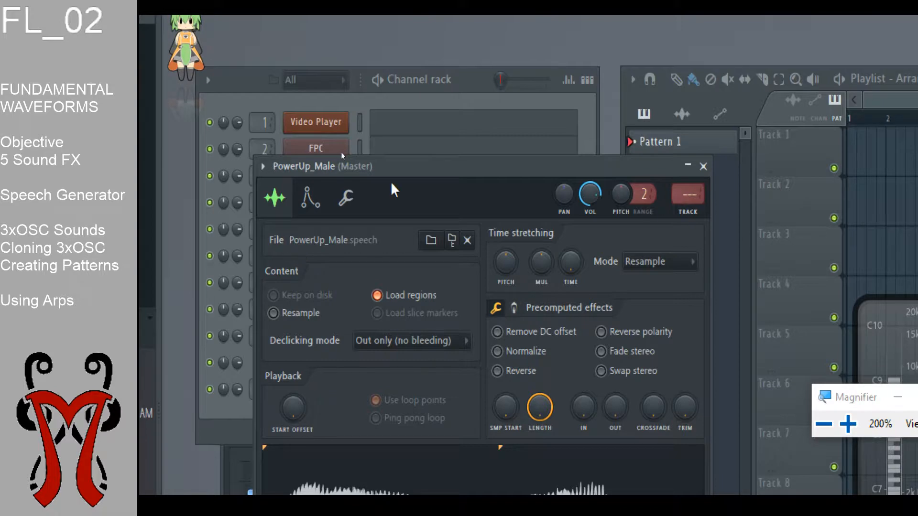
drag(391, 170, 536, 121)
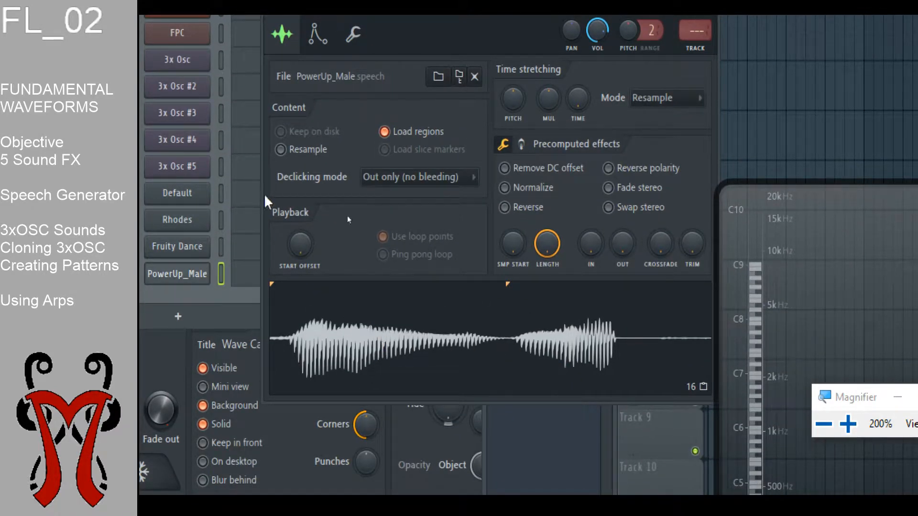
click(515, 189)
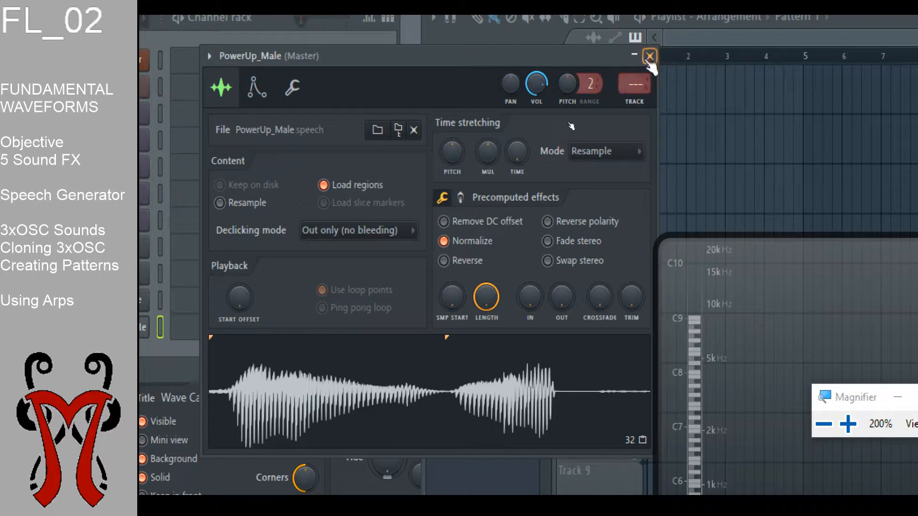
Step: Place the PowerUp_Male waveform as an audio clip at bar 1 of Track 1 in the playlist, and play it back
drag(538, 60, 426, 64)
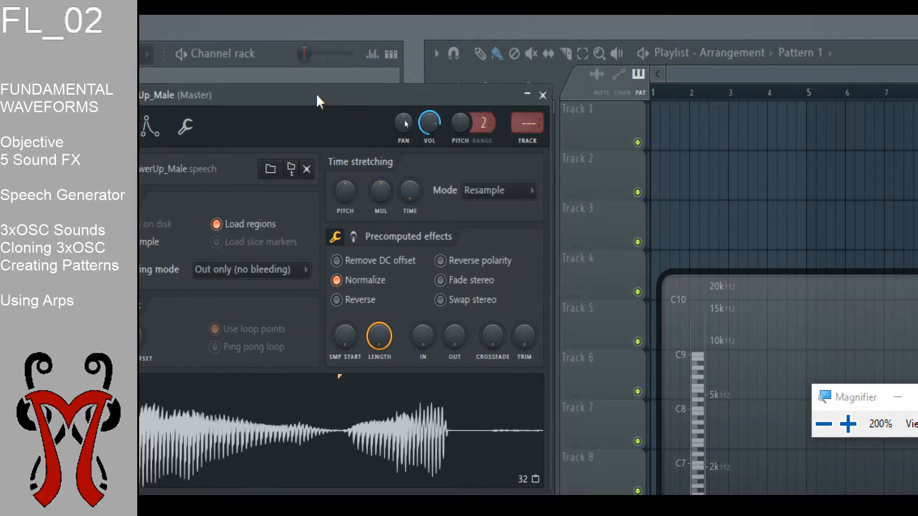
drag(319, 101, 475, 104)
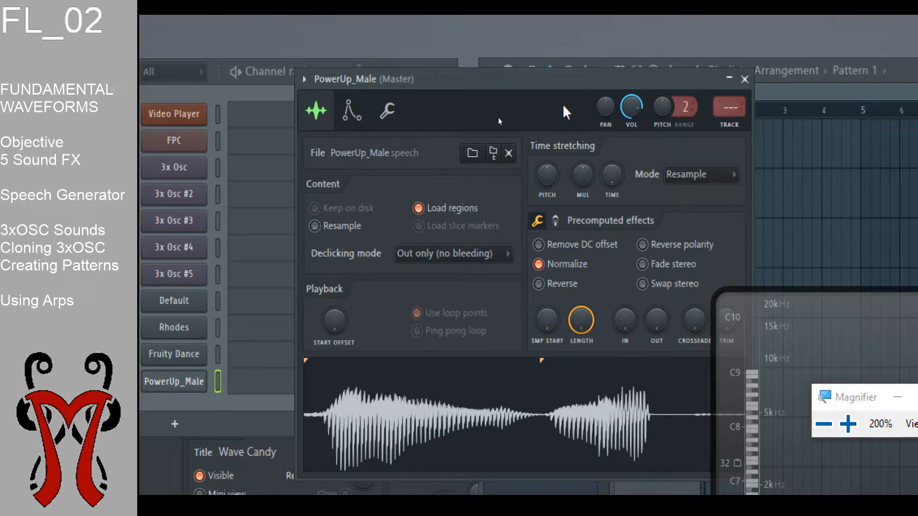
drag(555, 84, 431, 81)
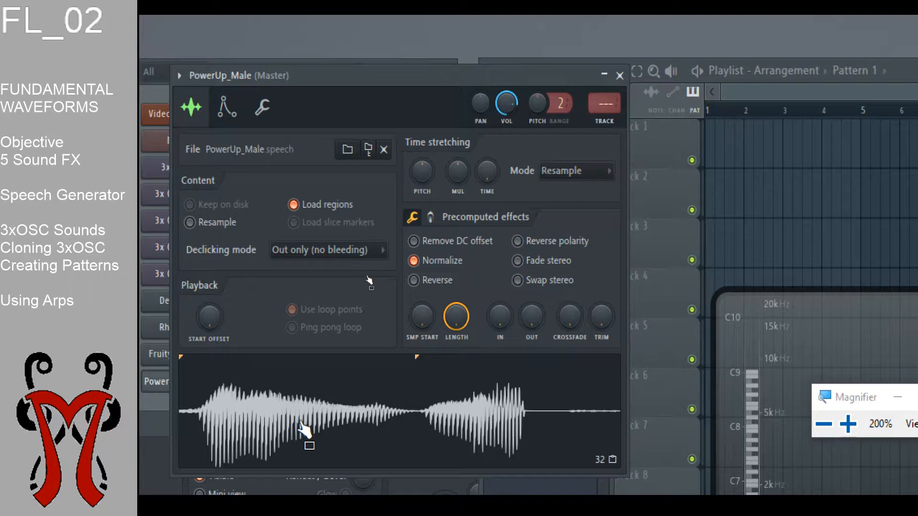
drag(302, 429, 699, 139)
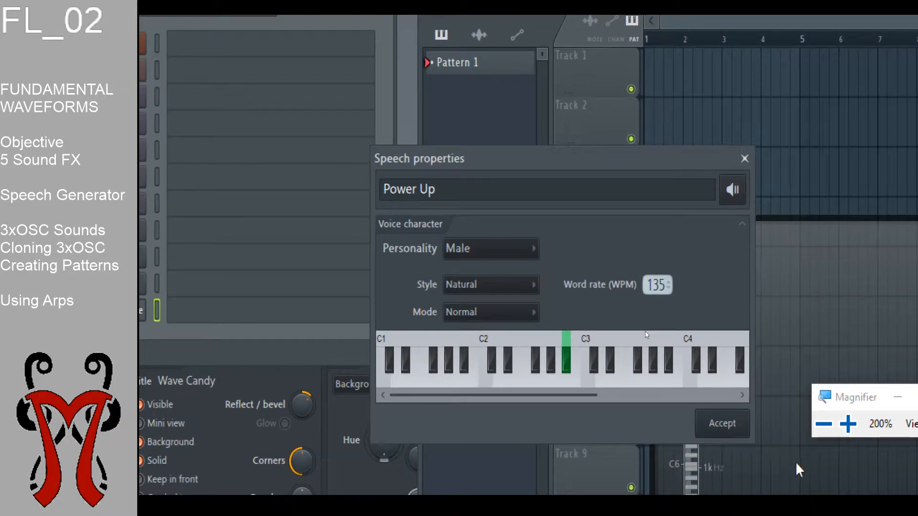
click(722, 424)
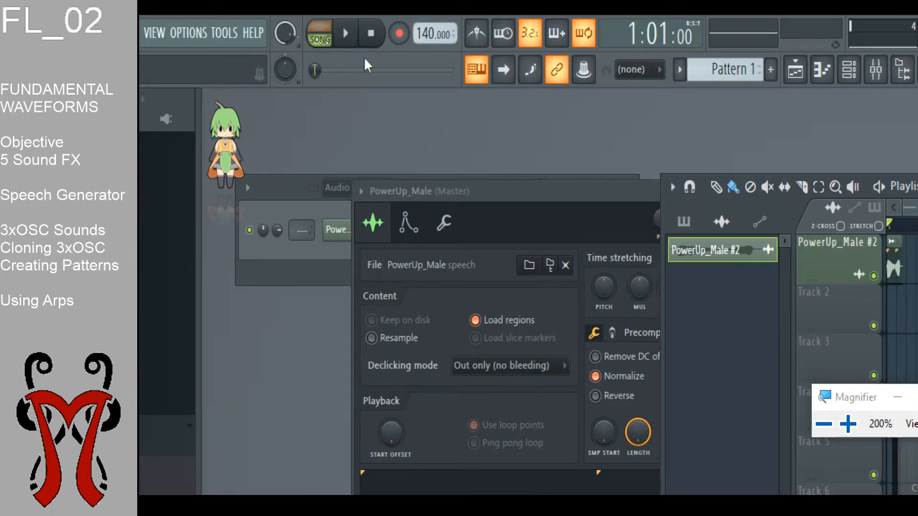
key(space)
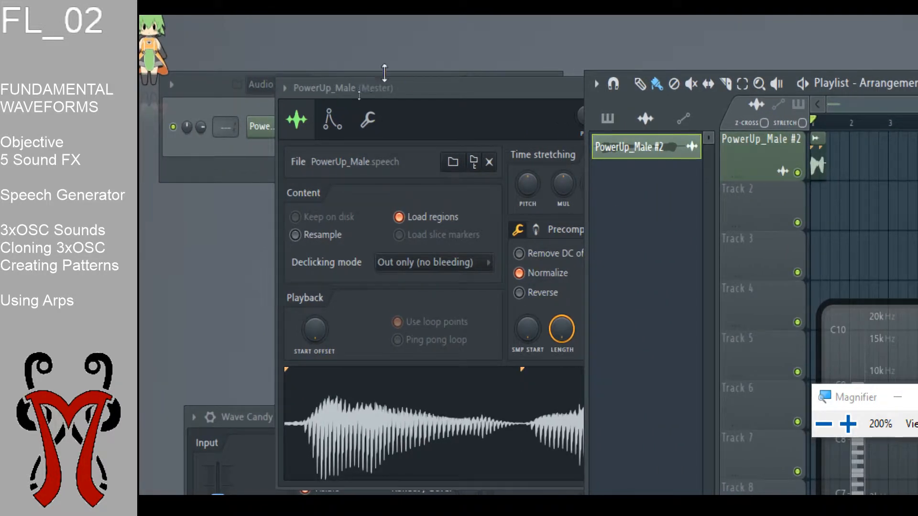
Step: Move the PowerUp_Male settings window below the channel rack, view all channels, and return the channel filter to Audio
drag(420, 89, 295, 266)
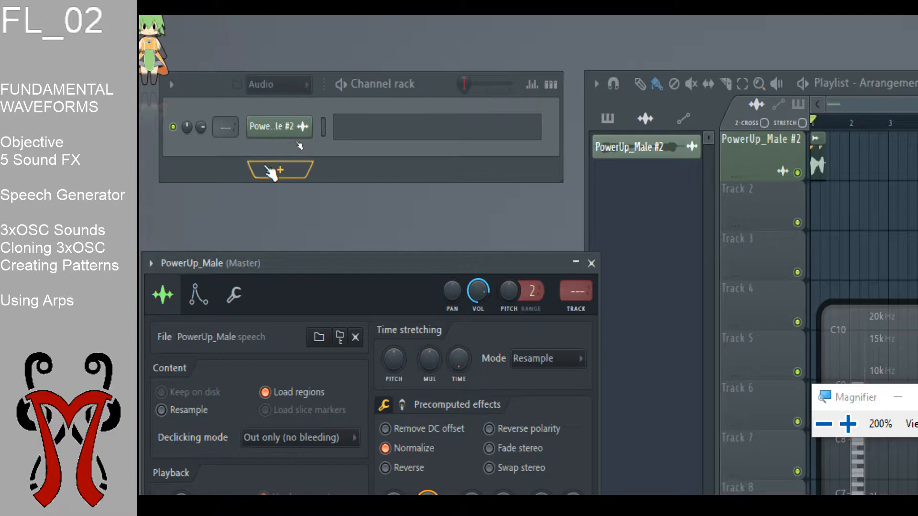
click(258, 129)
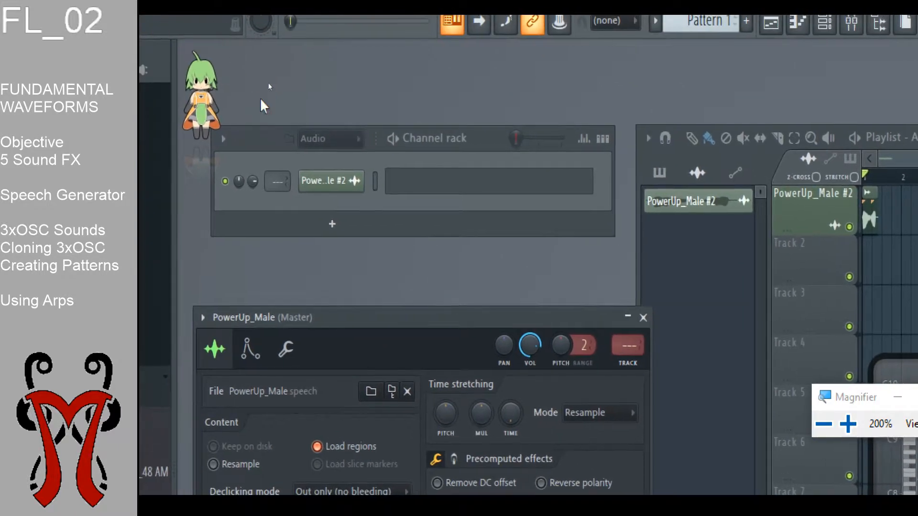
click(436, 140)
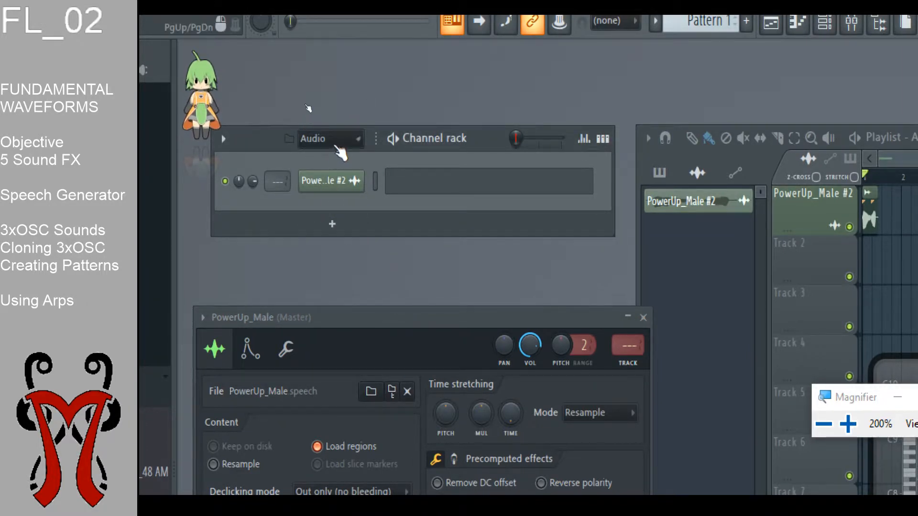
click(317, 138)
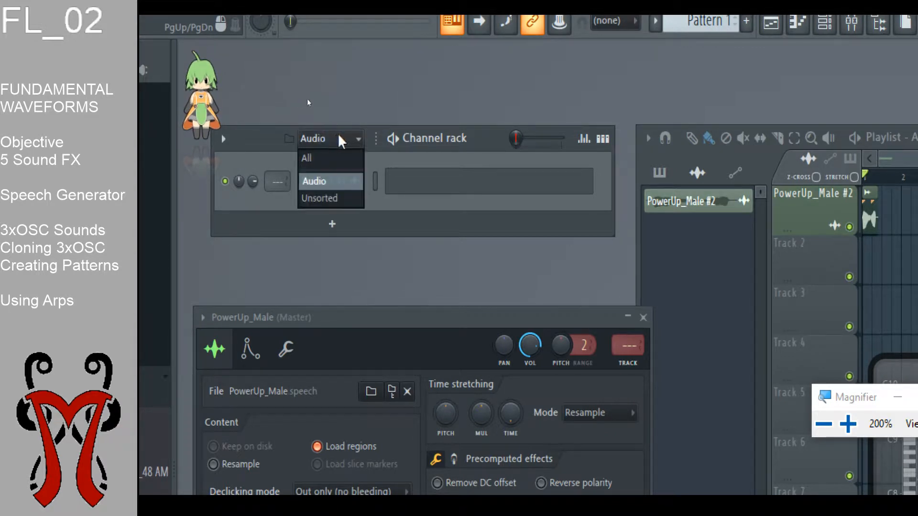
click(330, 159)
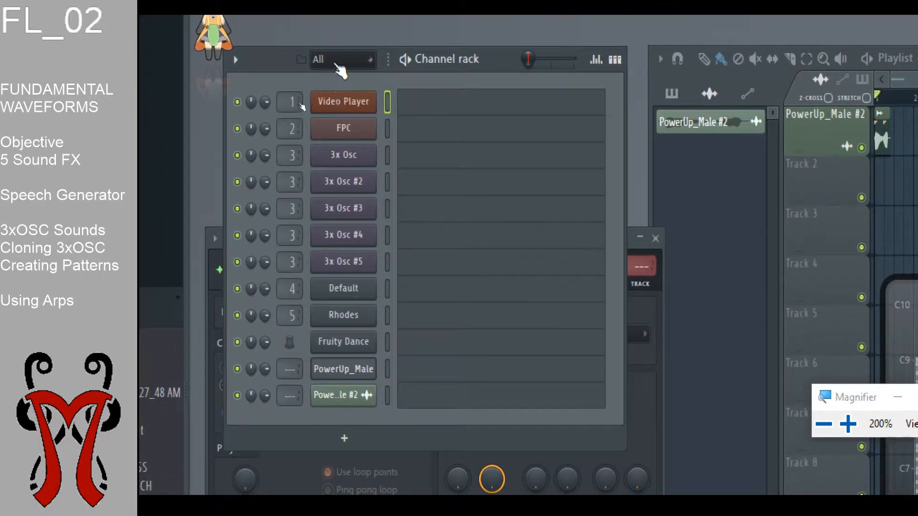
click(337, 61)
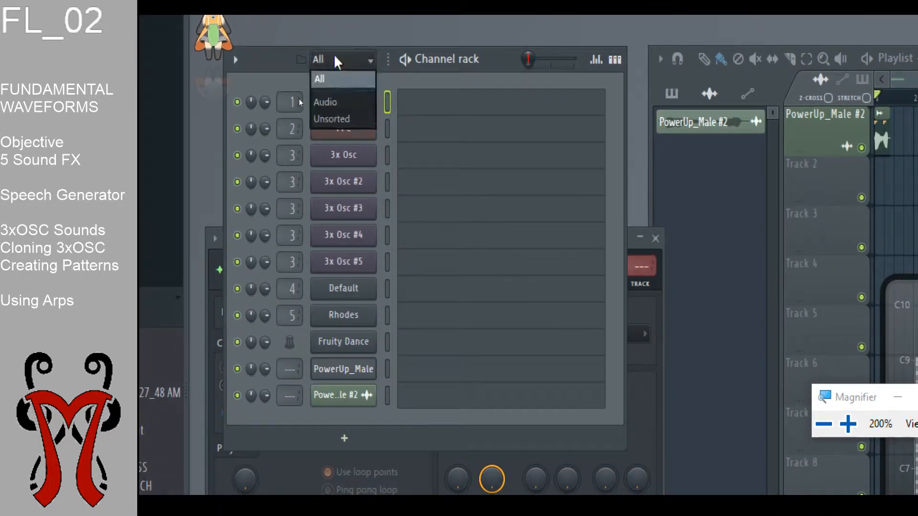
click(341, 98)
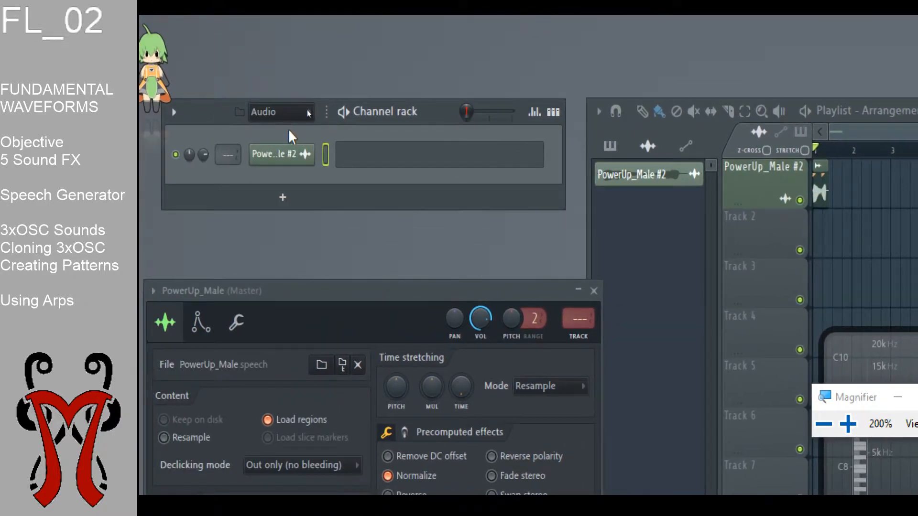
Step: Add a Speech channel saying "Penalty" with the Colossus personality and save it as Penalty_Colossus.speech, replacing the existing file
click(282, 197)
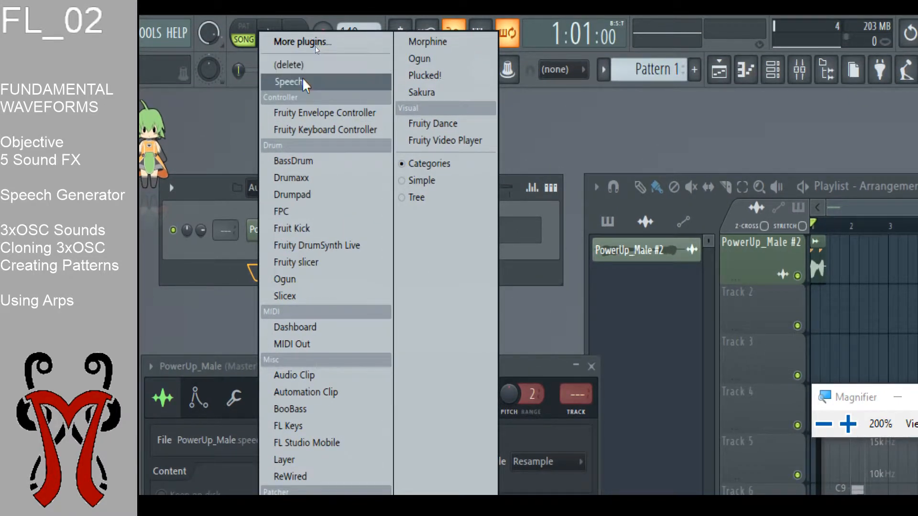
click(303, 78)
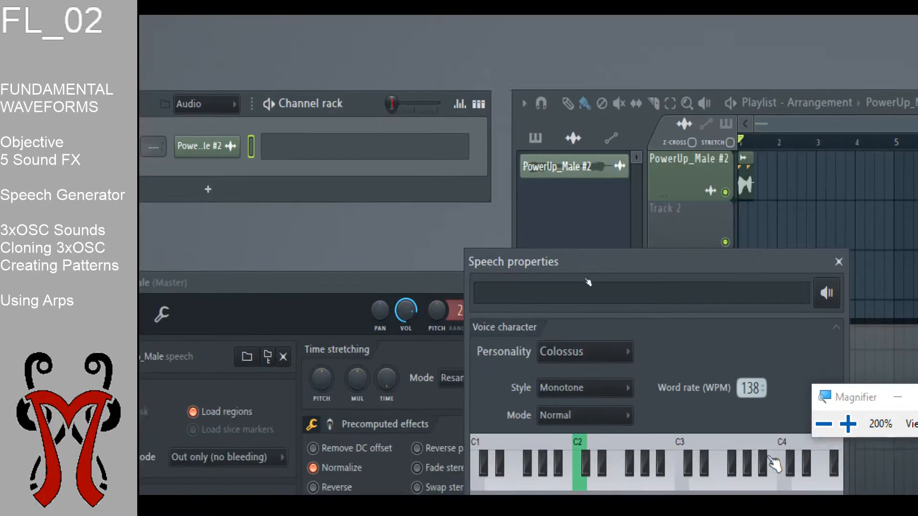
click(665, 288)
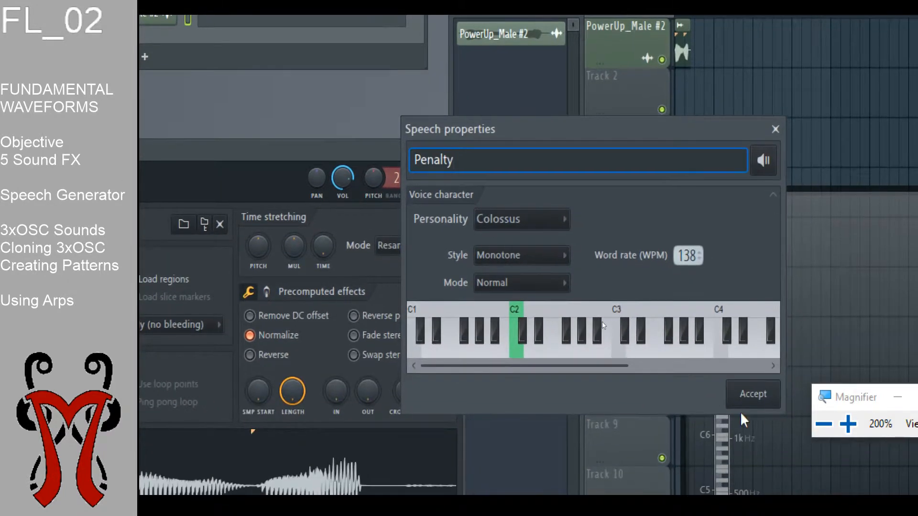
click(753, 396)
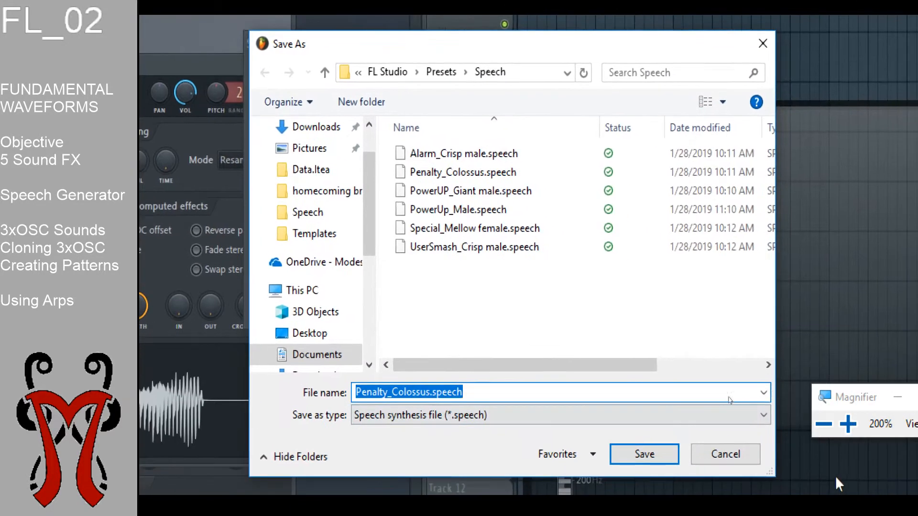
click(643, 454)
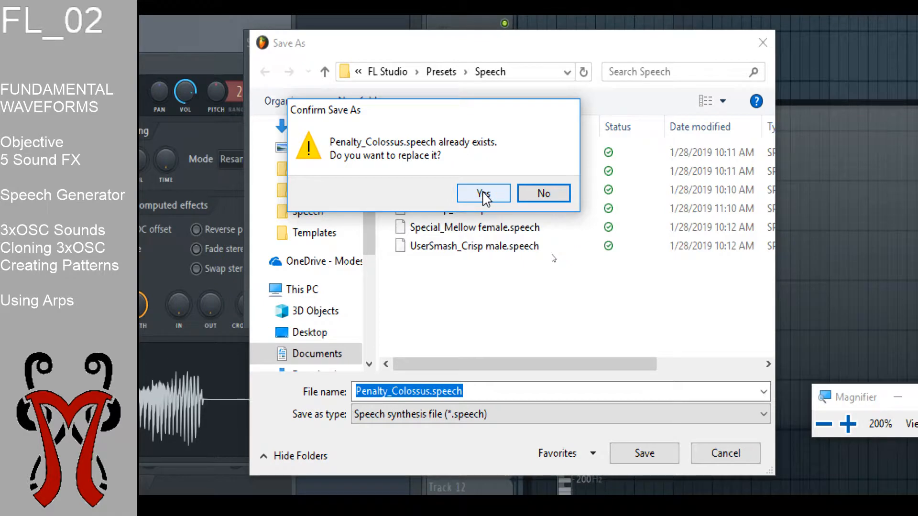
click(484, 194)
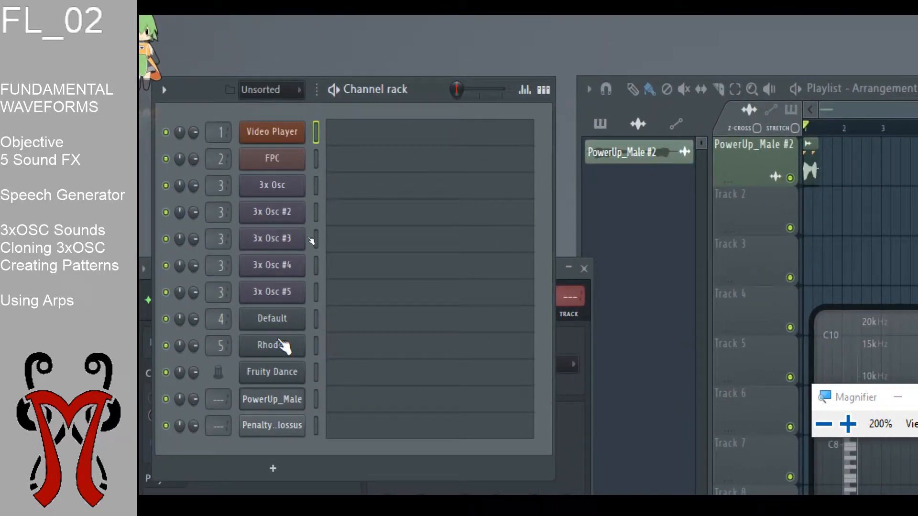
Step: Turn on Normalize for the Penalty_Colossus sample and place its waveform as an audio clip about midway through bar 3 of Track 1
click(289, 425)
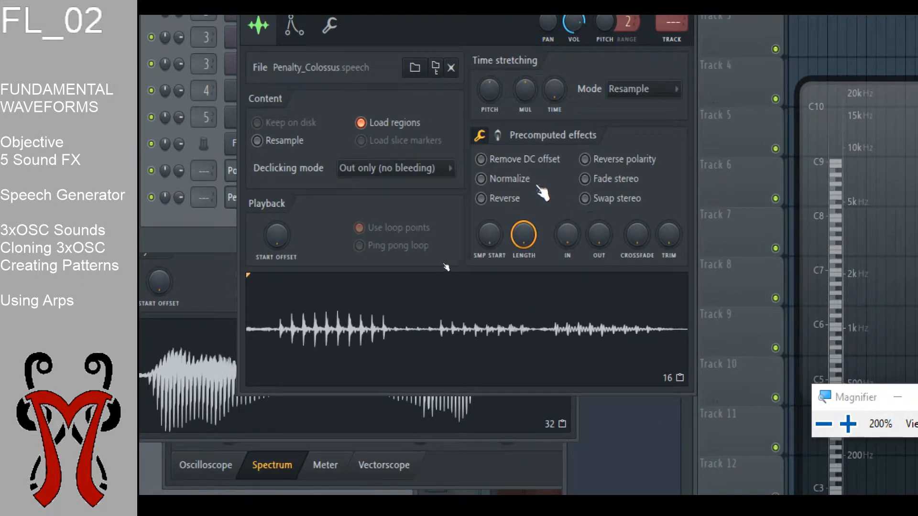
click(489, 180)
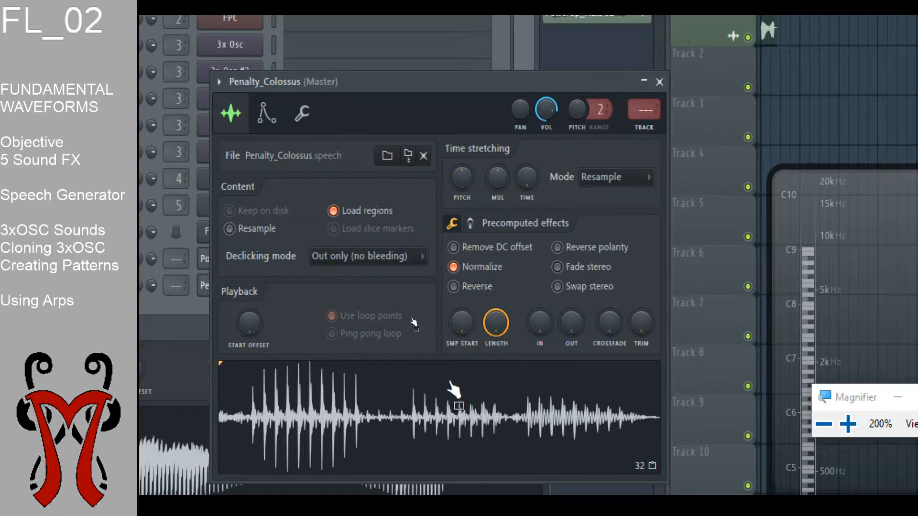
drag(452, 384, 740, 177)
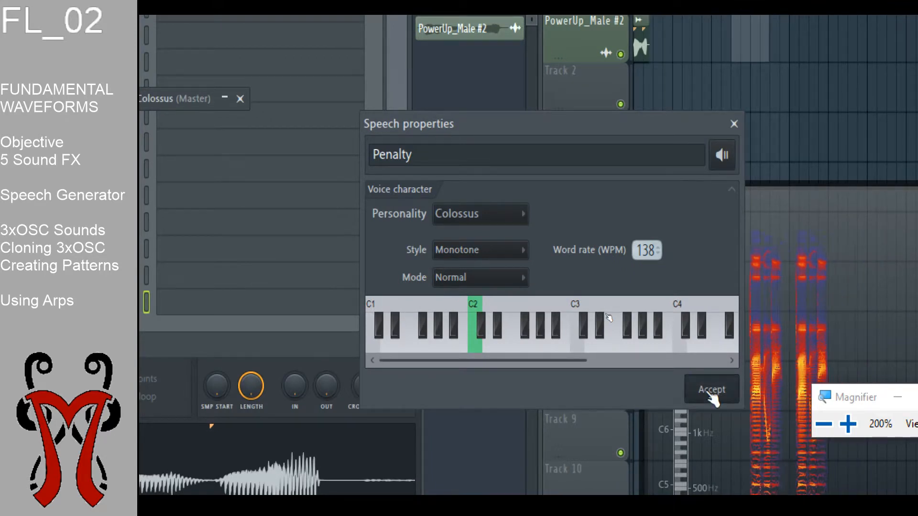
click(711, 392)
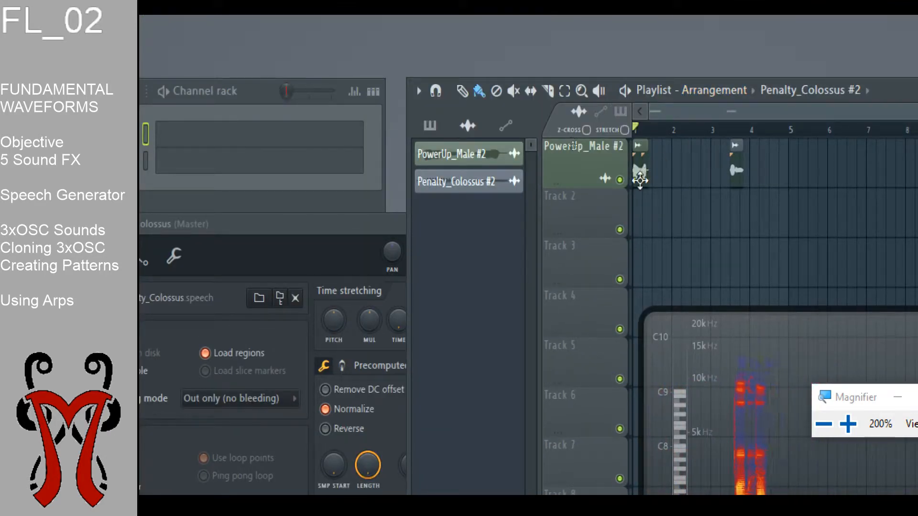
Step: Play back the playlist arrangement, stop it, and pick the PowerUp_Male clip on Track 1
key(space)
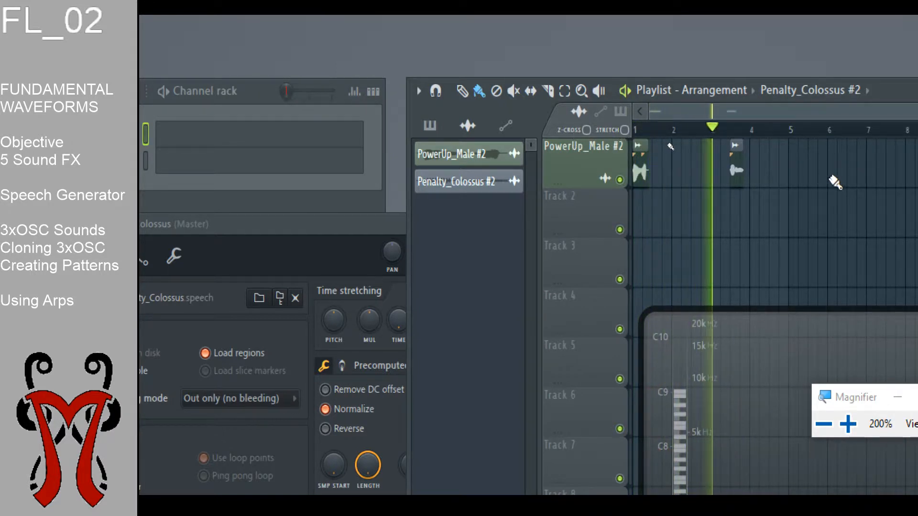
key(space)
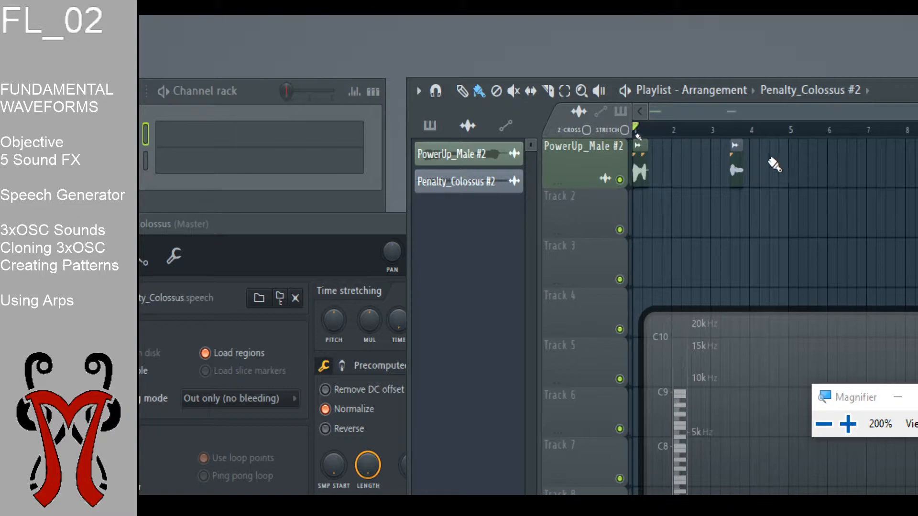
click(640, 171)
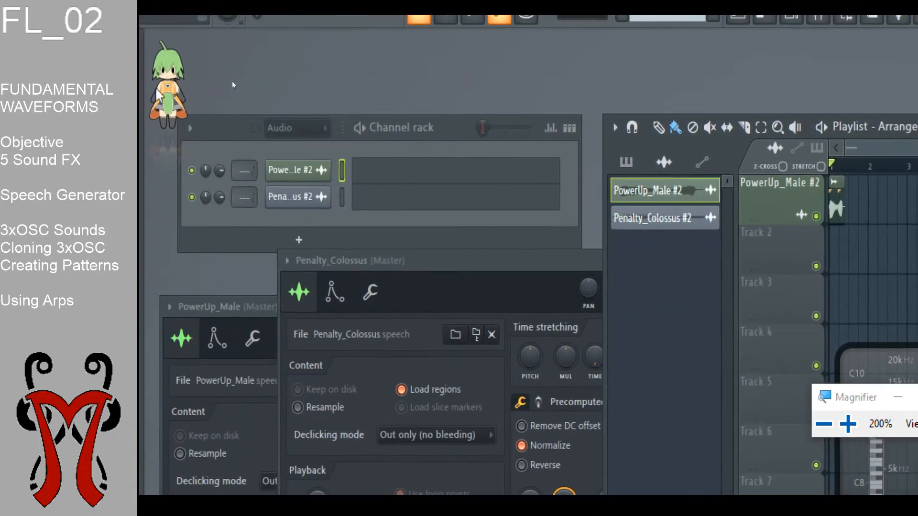
Step: Show all channels, open the first 3x Osc, try noise on oscillator 1, and settle on the triangle waveform
click(287, 128)
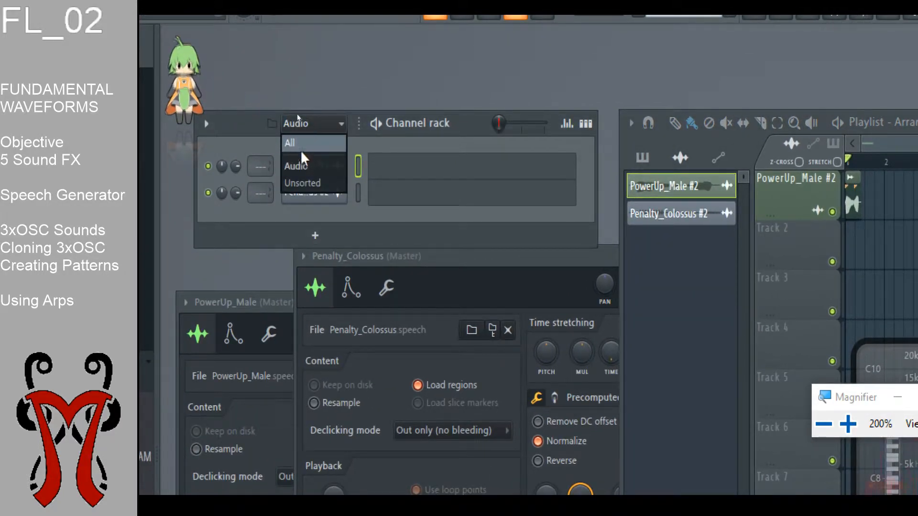
click(312, 145)
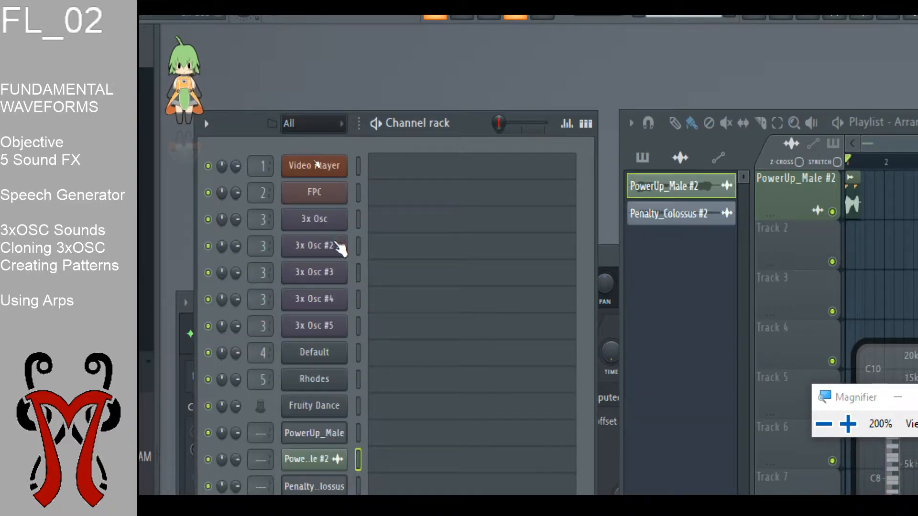
click(338, 225)
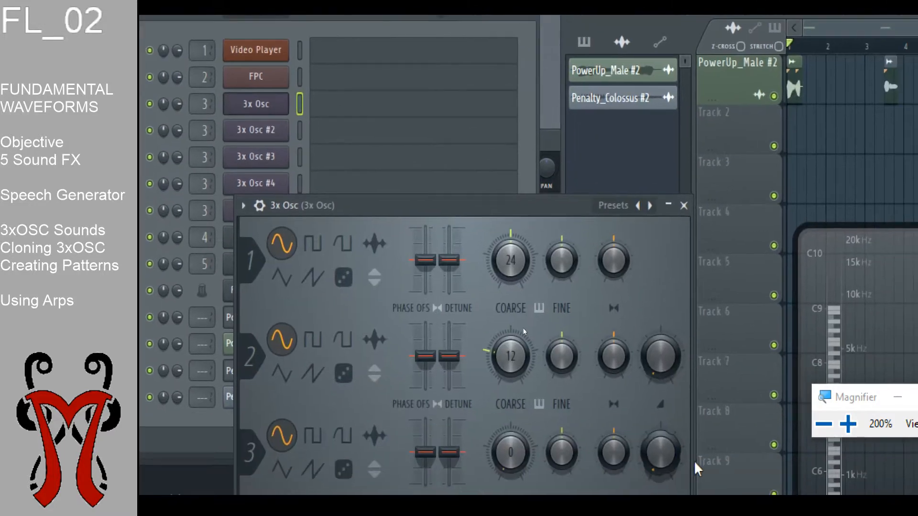
click(288, 280)
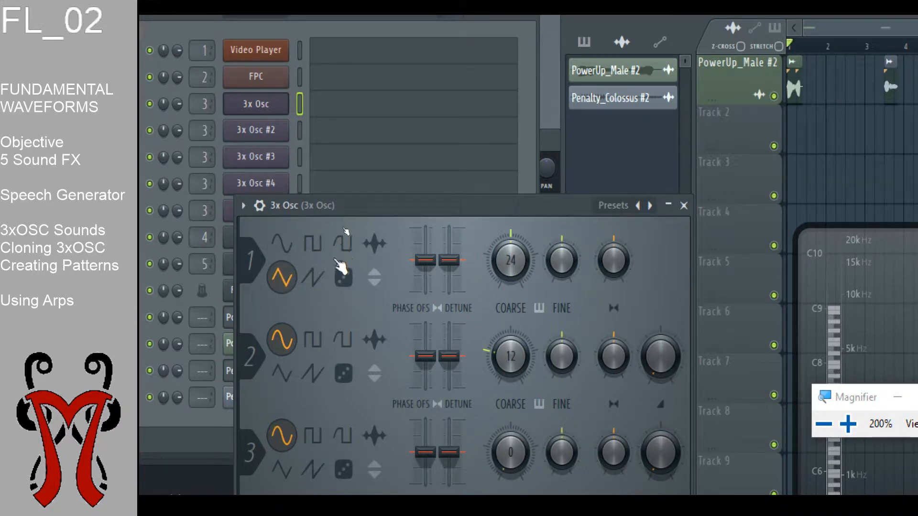
click(344, 278)
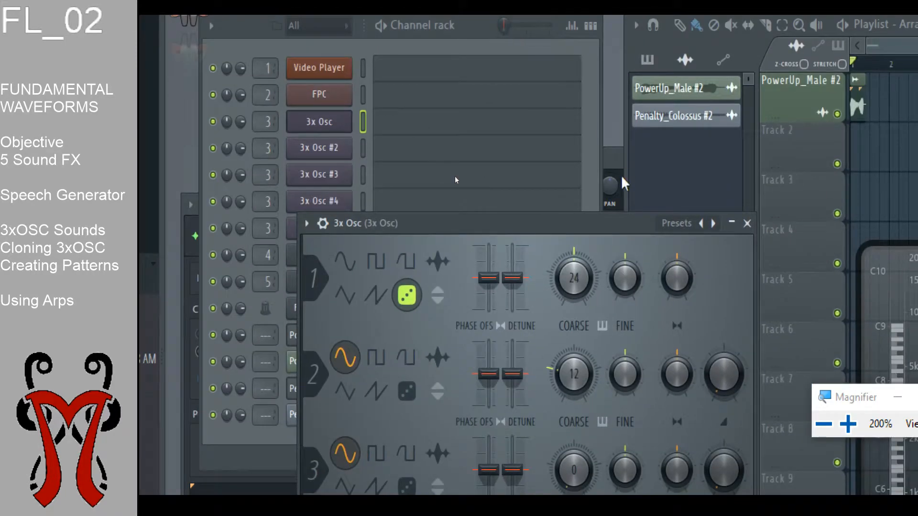
click(344, 298)
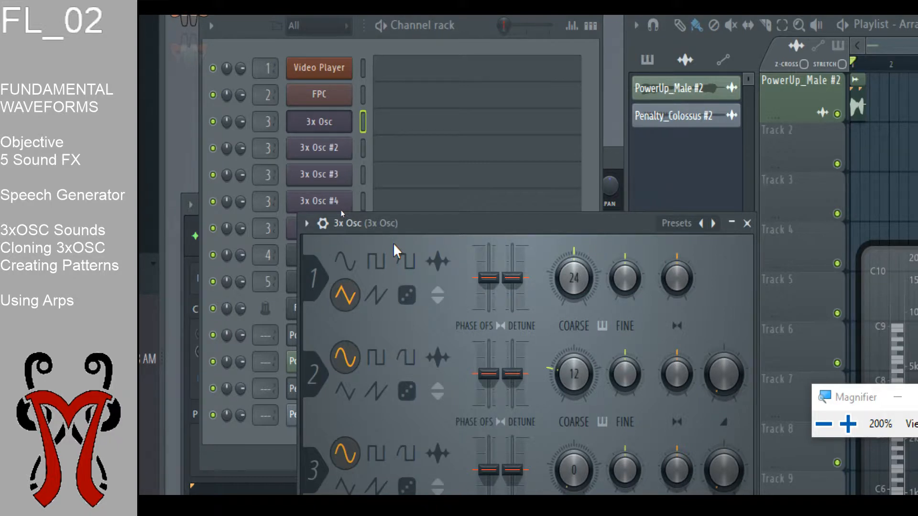
Step: Open the piano roll for the first 3x Osc channel and place a C5 note at the start of bar 1
click(332, 127)
click(332, 127)
click(399, 117)
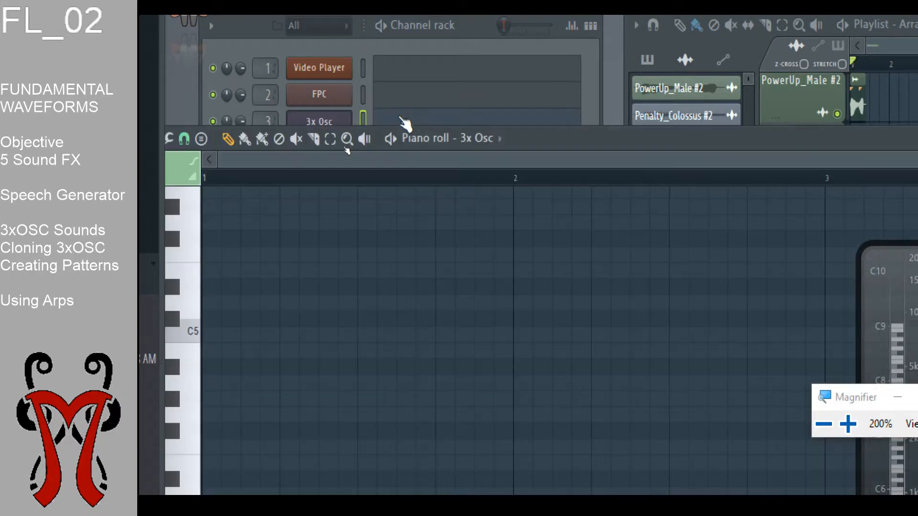
click(211, 336)
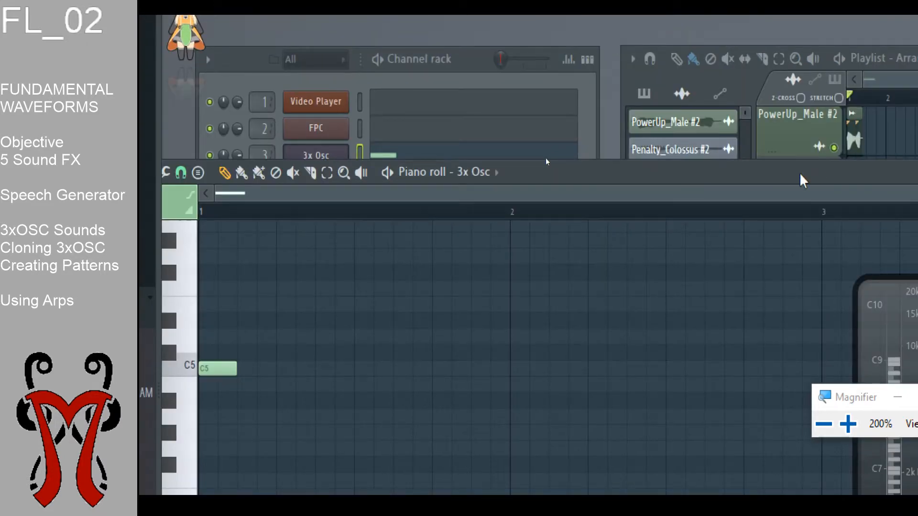
Step: Close the piano roll and reopen it for the first 3x Osc channel
drag(800, 174, 139, 271)
click(700, 262)
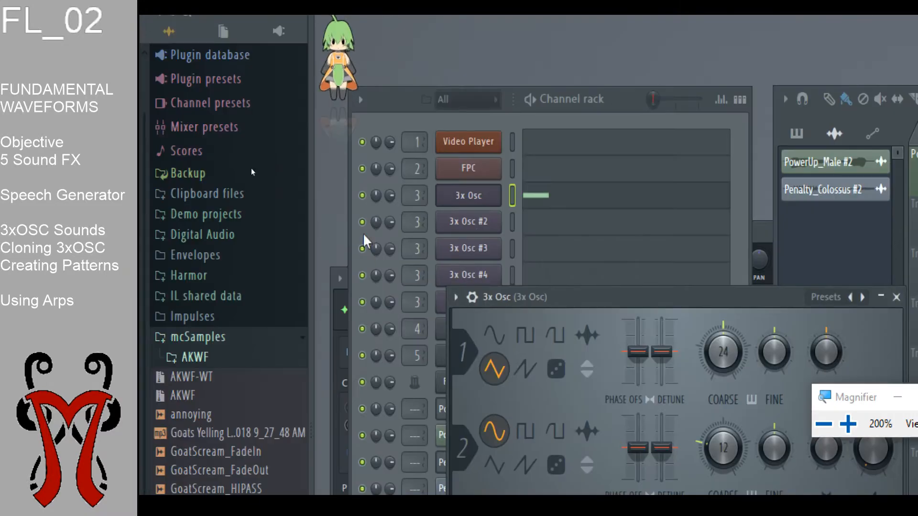
click(477, 203)
click(479, 204)
right_click(481, 203)
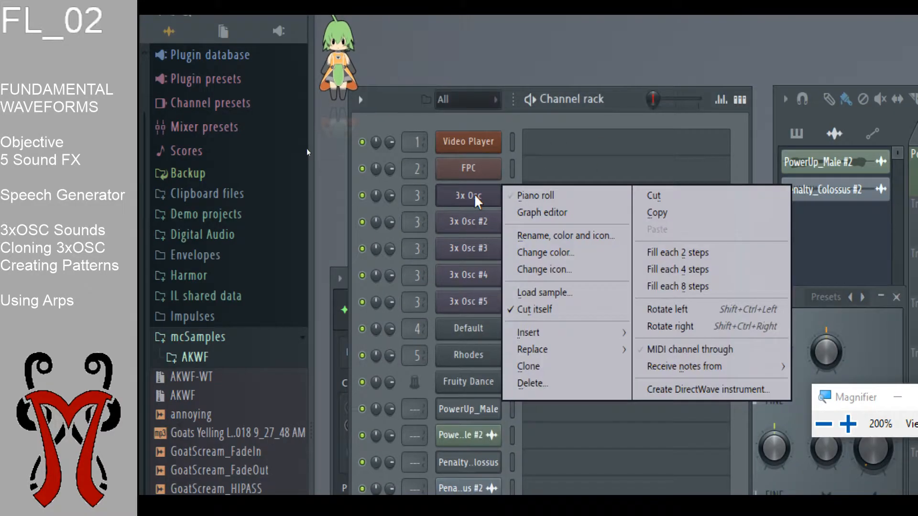
click(550, 200)
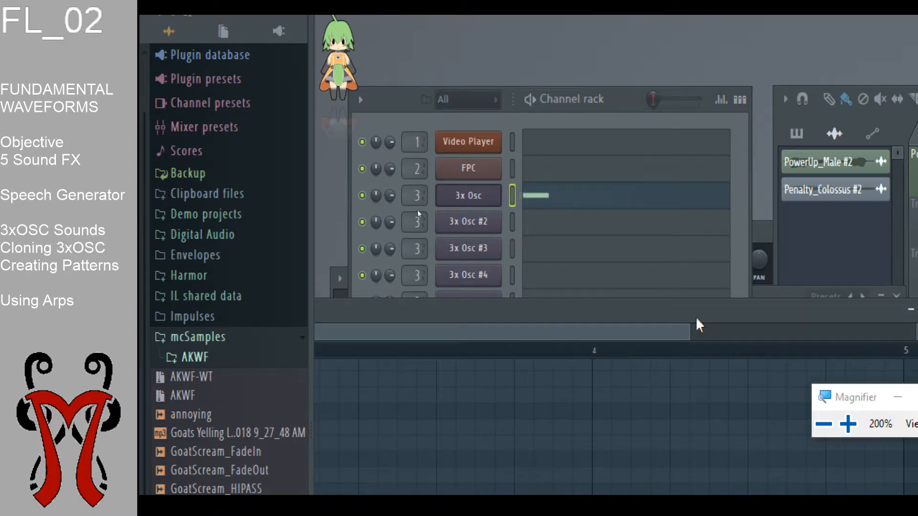
Step: Return the screen to normal magnification with the piano roll in view and extend the C5 note to fill bar 1
drag(592, 315, 839, 88)
drag(594, 86, 608, 85)
key(super+Escape)
drag(345, 95, 592, 84)
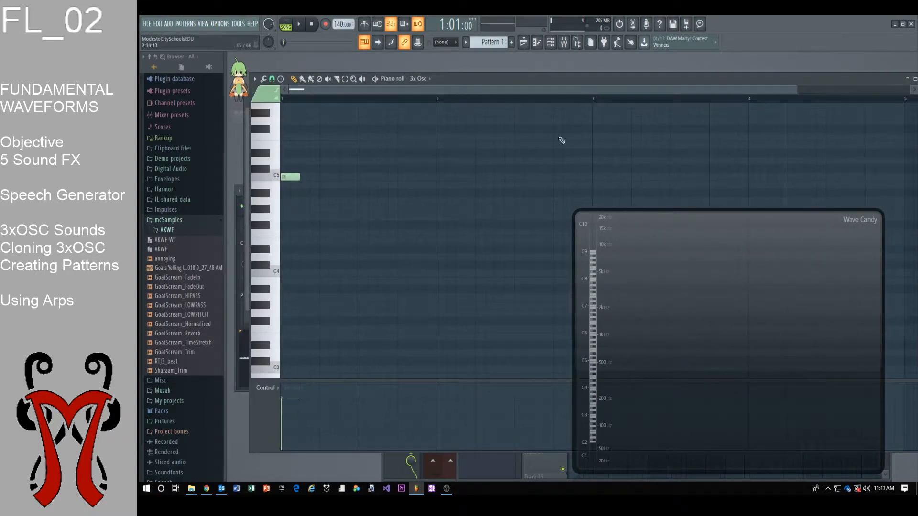
drag(300, 175, 418, 177)
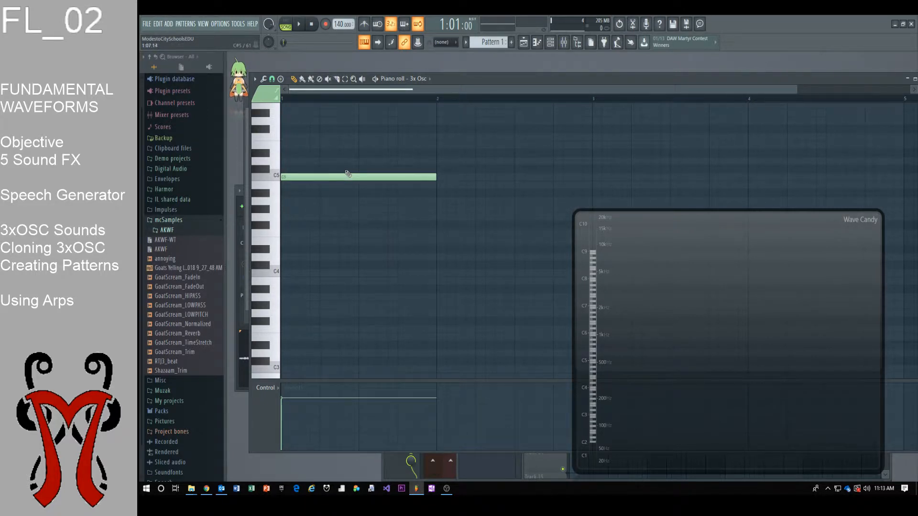
Step: Lower the piano roll window to uncover the channel rack and the playlist's audio clips
drag(470, 78, 475, 164)
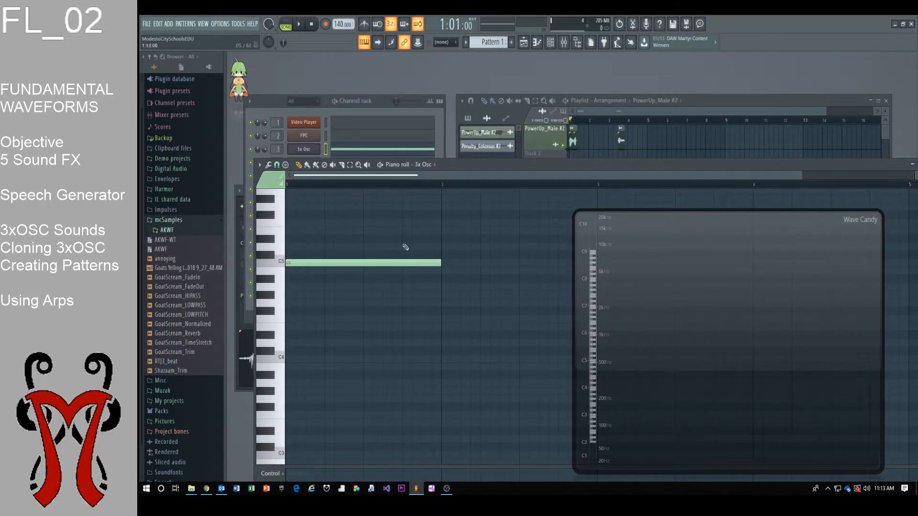
drag(458, 170, 463, 207)
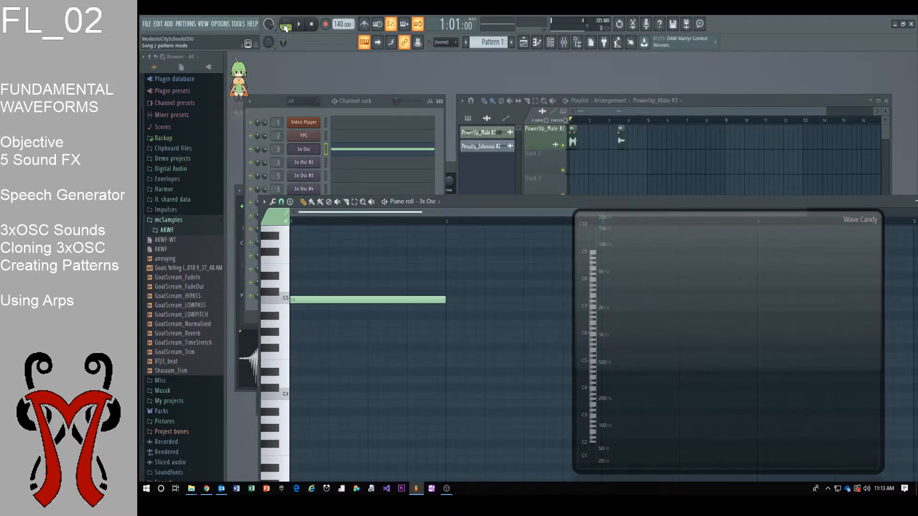
Step: Switch playback from song to pattern mode and play Pattern 1 with the one-bar C5 note
key(super+plus)
key(super+plus)
key(super+plus)
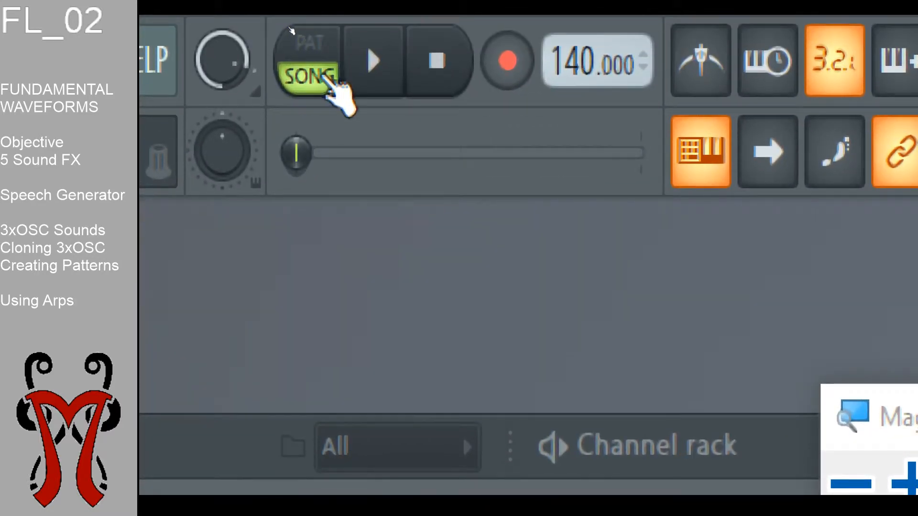
click(319, 43)
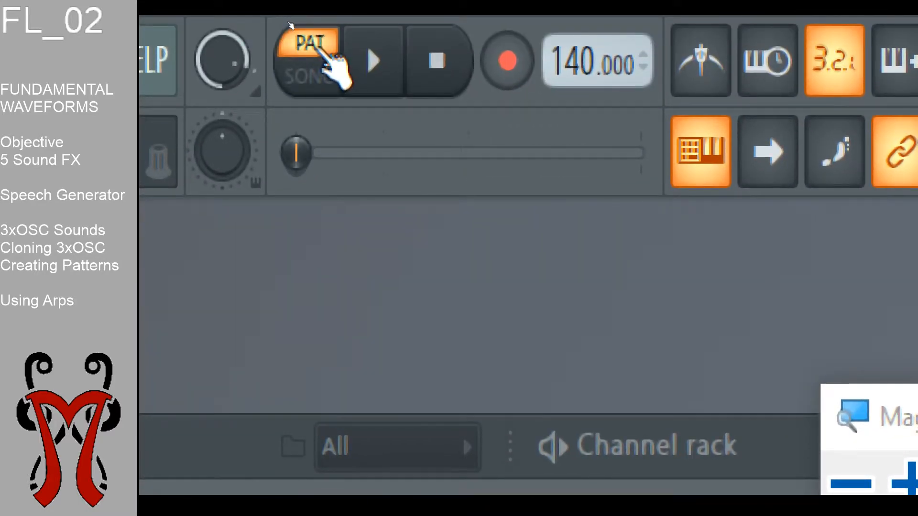
key(super+Escape)
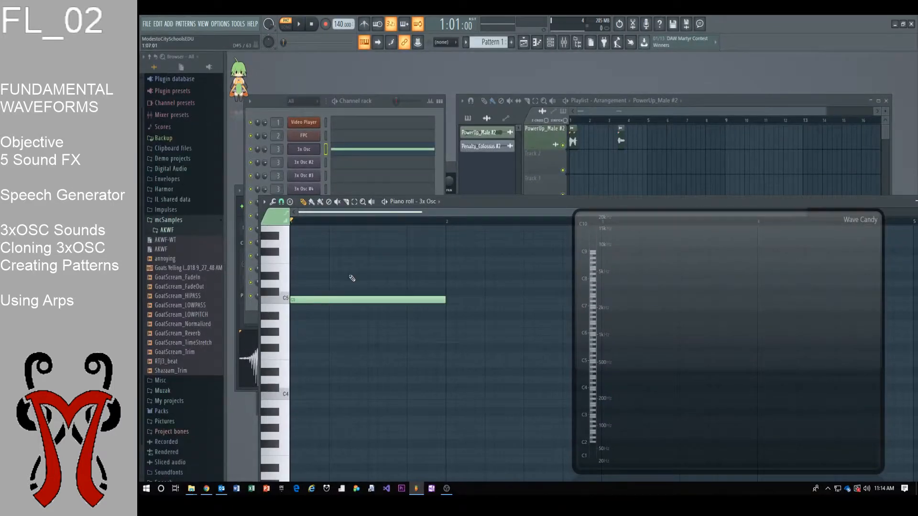
key(space)
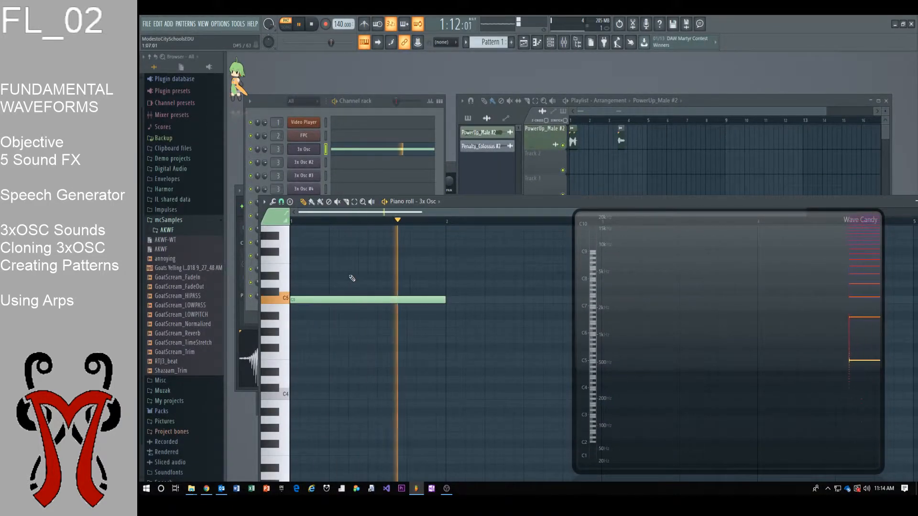
key(space)
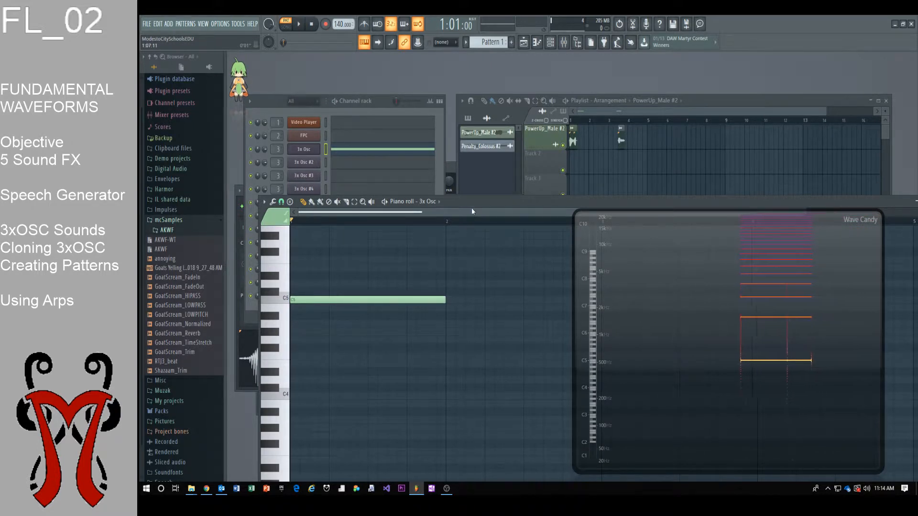
Step: Move the piano roll clear of the channel rack and open the plugin window of the first 3x Osc channel
drag(465, 201, 567, 106)
click(312, 150)
click(311, 151)
click(309, 150)
click(311, 151)
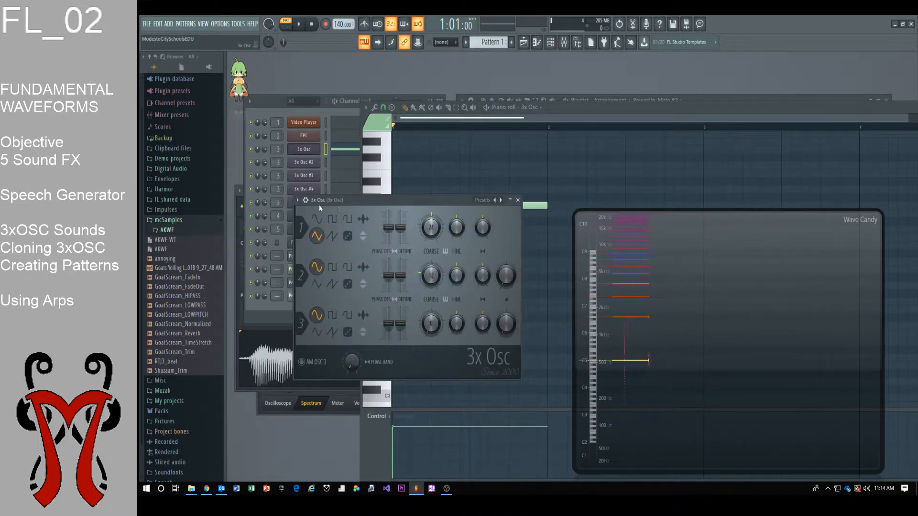
Step: Reveal the detailed settings of the 3x Osc, view its volume envelope page, and open the miscellaneous functions page with the arpeggiator
key(super+plus)
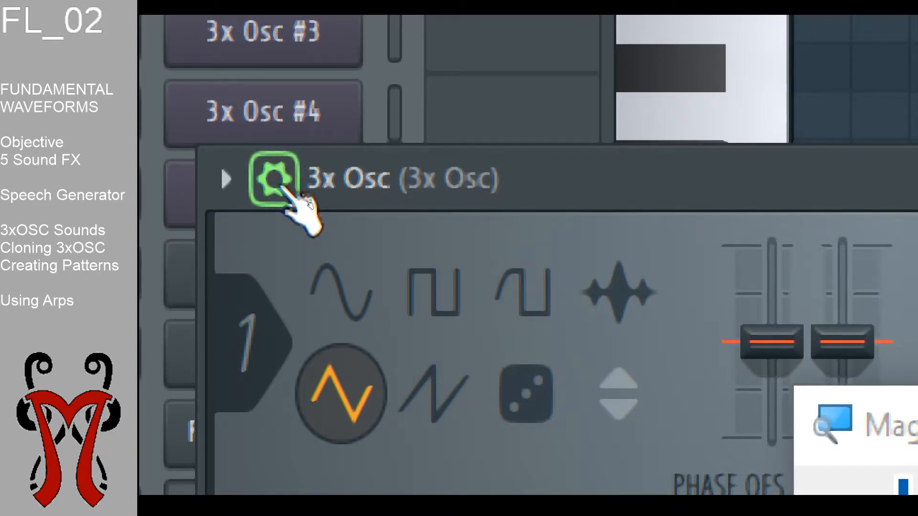
click(281, 187)
click(281, 188)
click(281, 188)
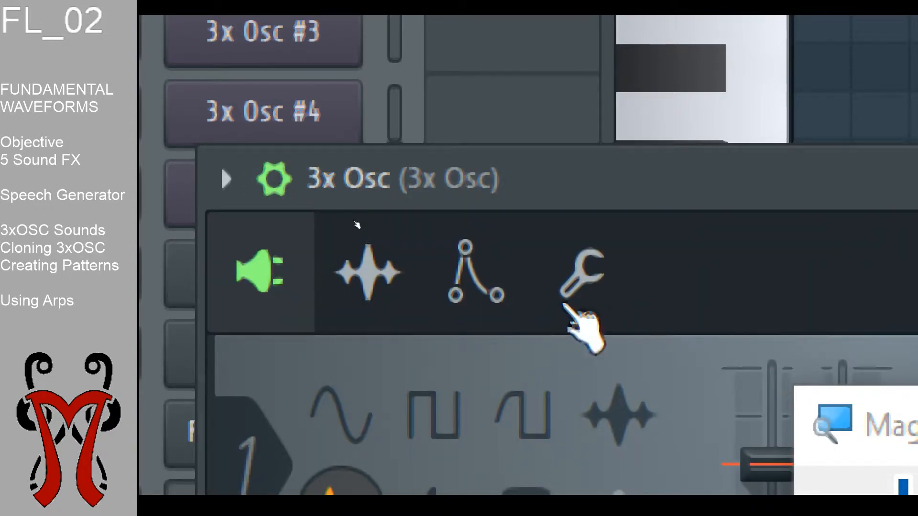
key(super+minus)
key(super+minus)
key(super+minus)
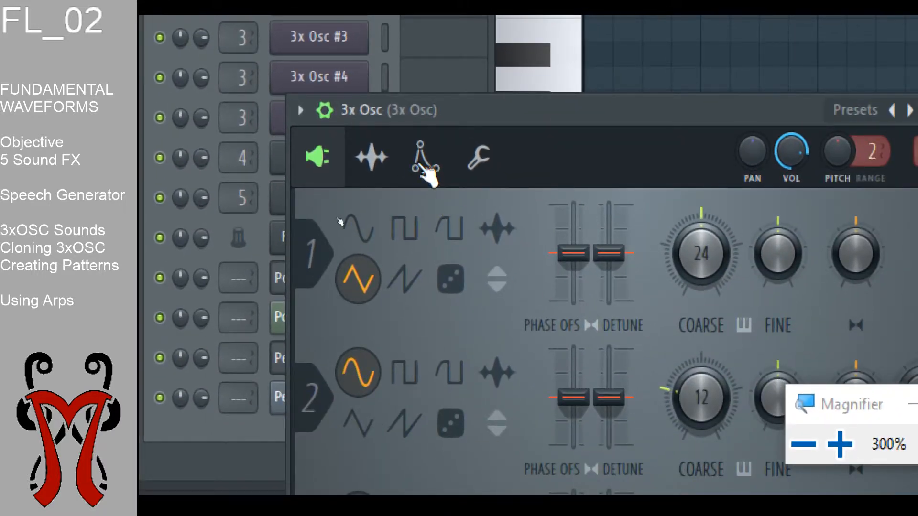
click(424, 171)
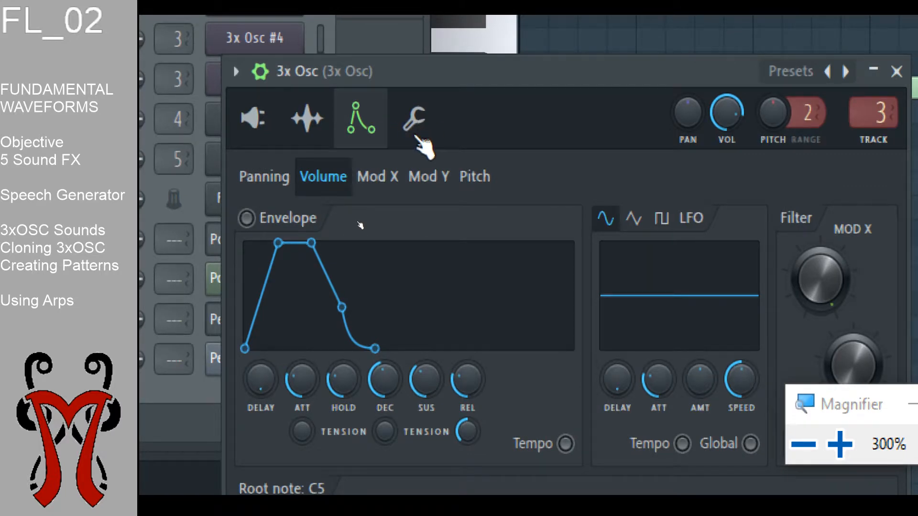
click(419, 136)
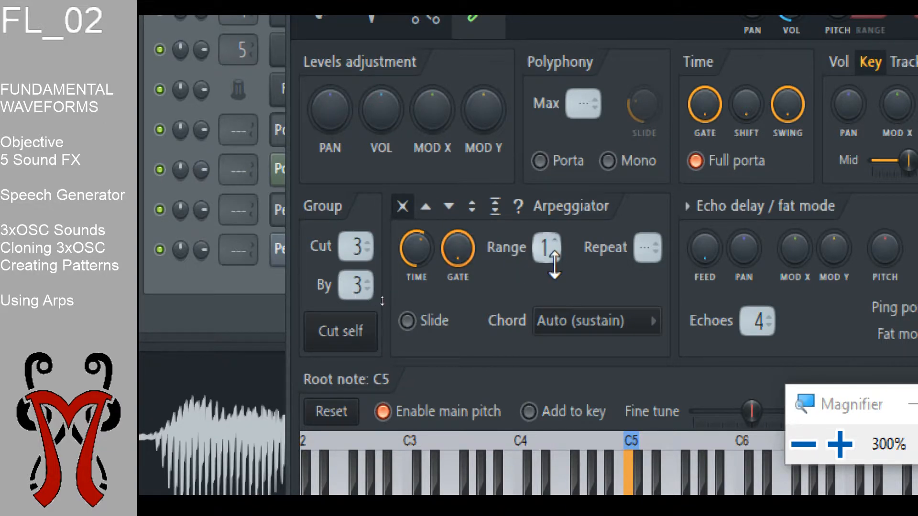
Step: Turn on the arpeggiator in the up direction, set its range to 2, and audition a note
click(425, 207)
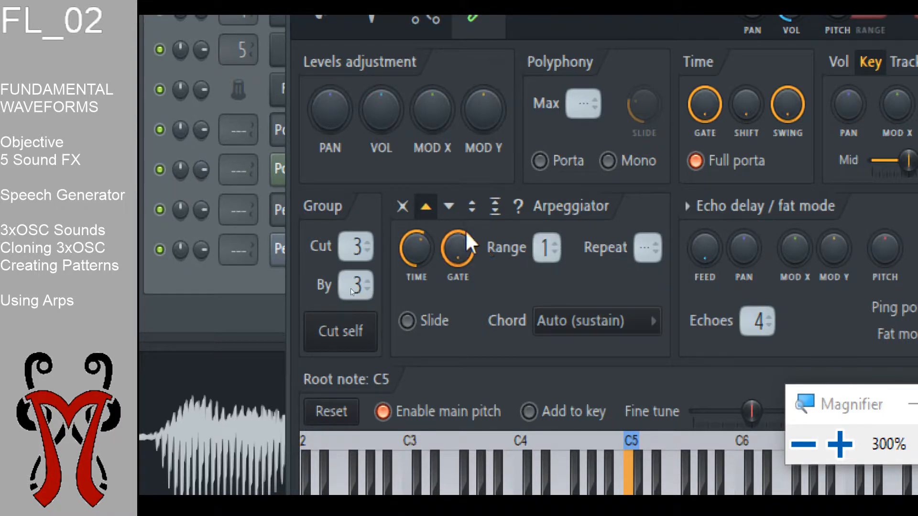
scroll(544, 247, up, 1)
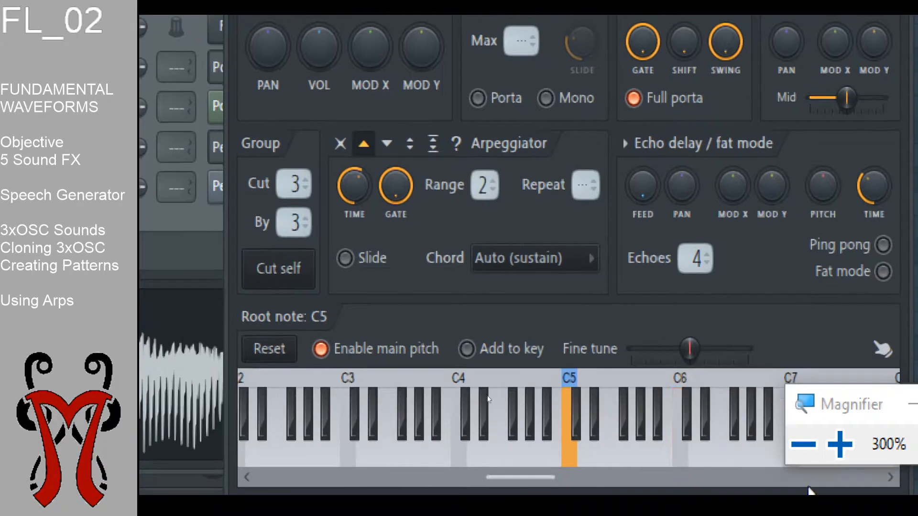
click(682, 456)
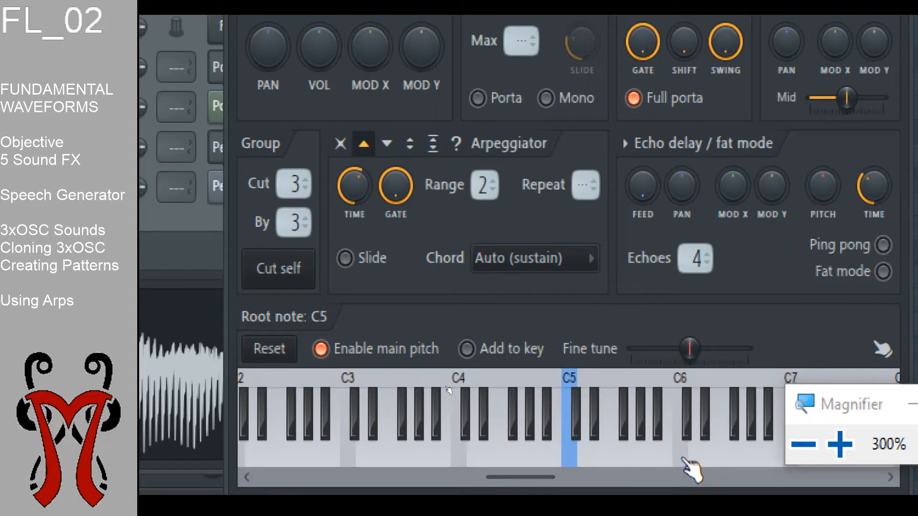
key(z)
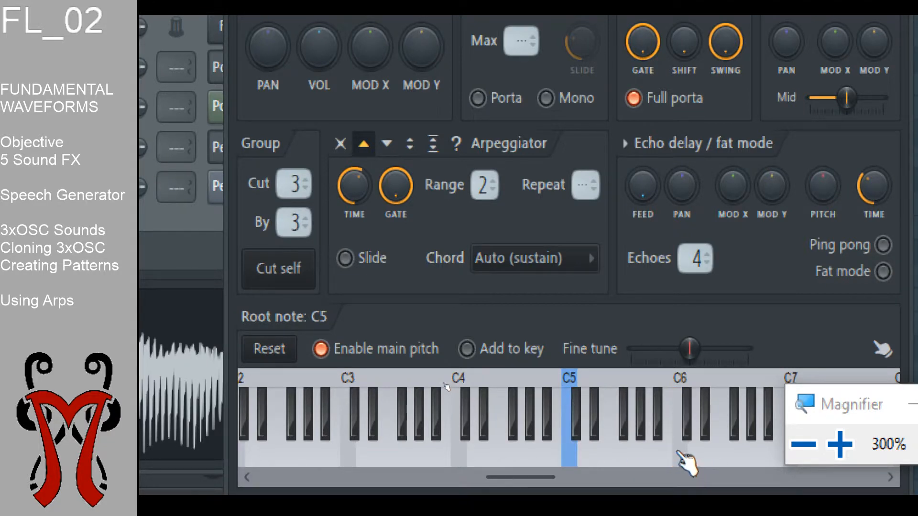
Step: Try different arpeggiator gate and time settings while auditioning the note
mouse_move(395, 185)
mouse_down()
mouse_move(395, 198)
mouse_move(395, 187)
mouse_up()
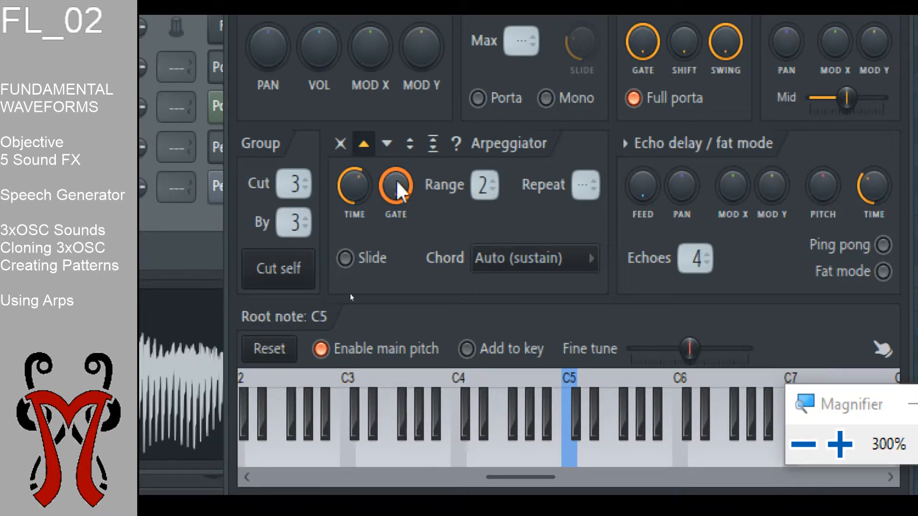
key(z)
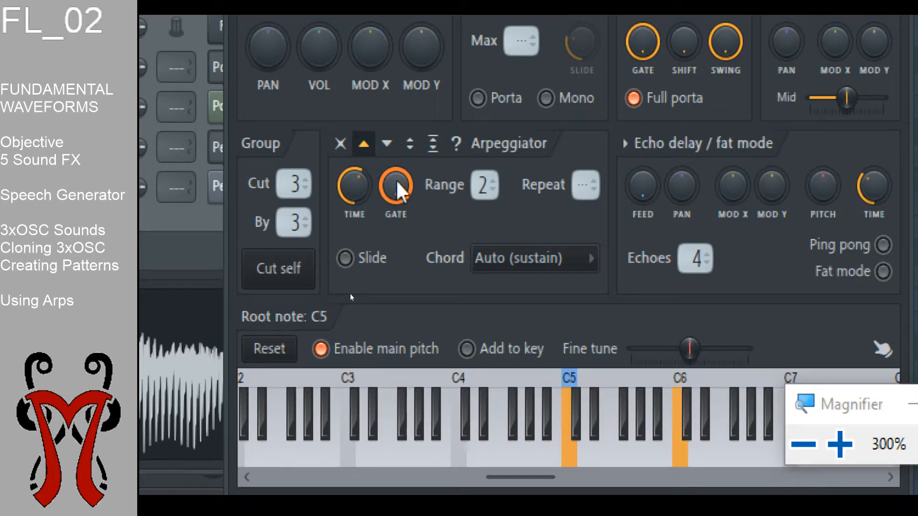
drag(396, 188, 396, 164)
key(z)
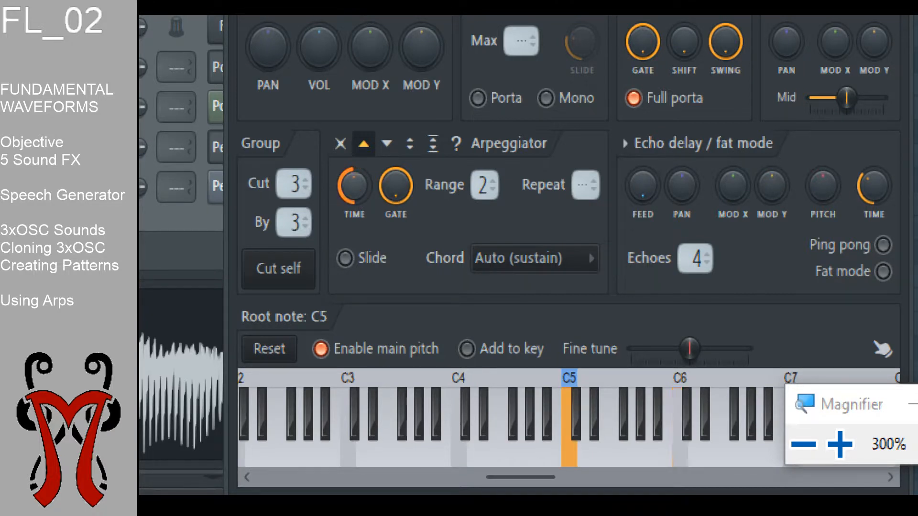
mouse_move(353, 186)
mouse_down()
mouse_move(353, 201)
mouse_move(353, 183)
mouse_up()
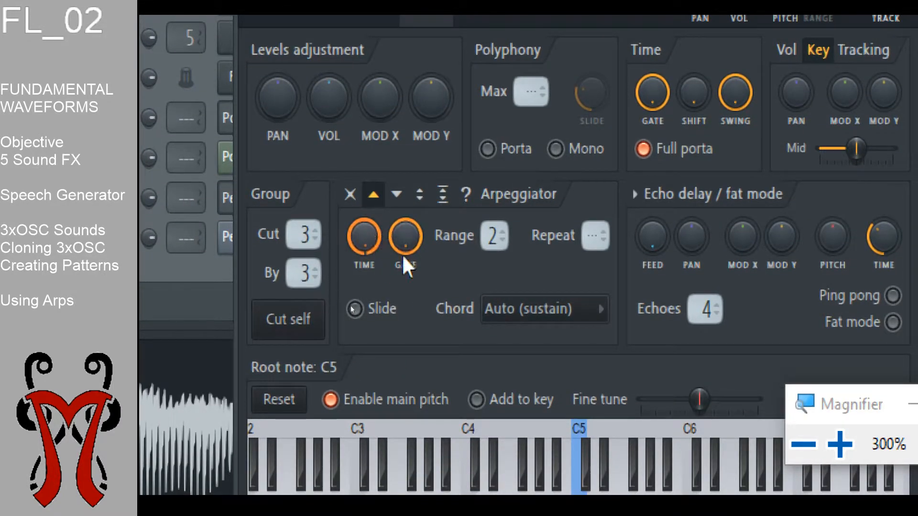
Step: Reset the arpeggiator time and set it to the 1 step preset
right_click(371, 235)
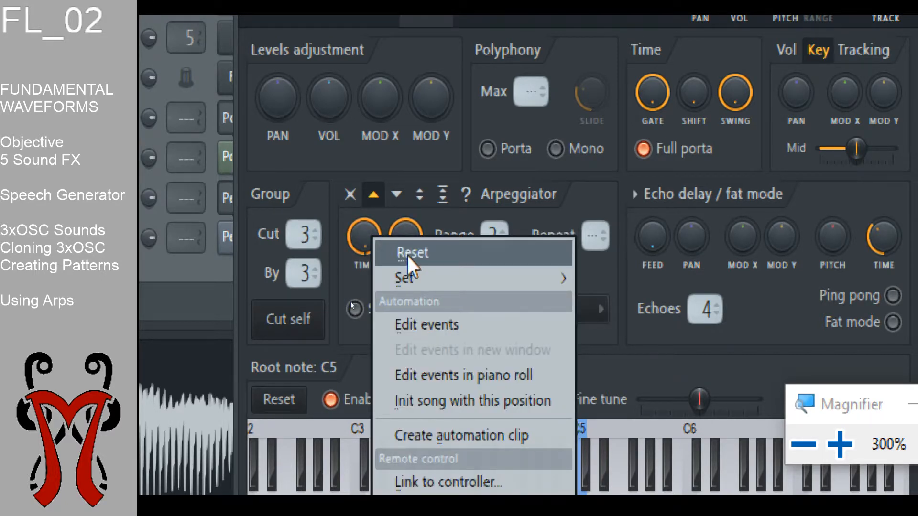
click(407, 256)
right_click(363, 235)
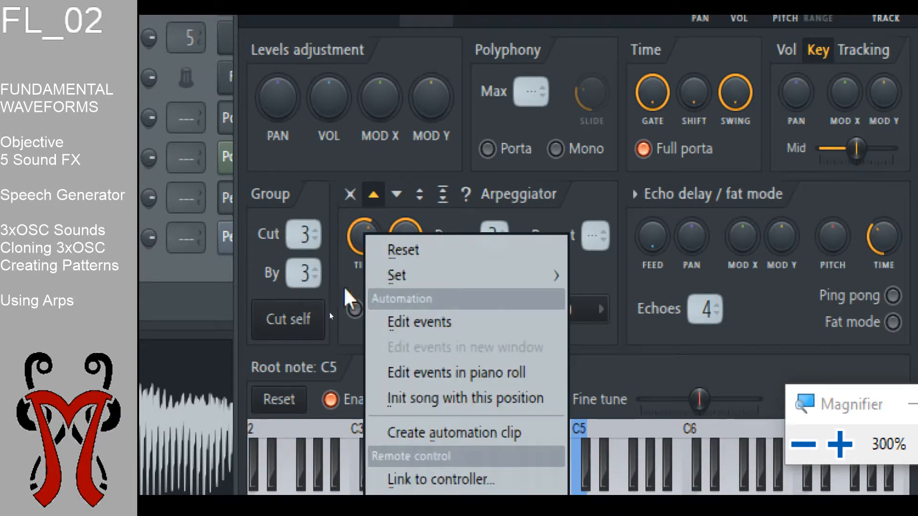
mouse_move(375, 275)
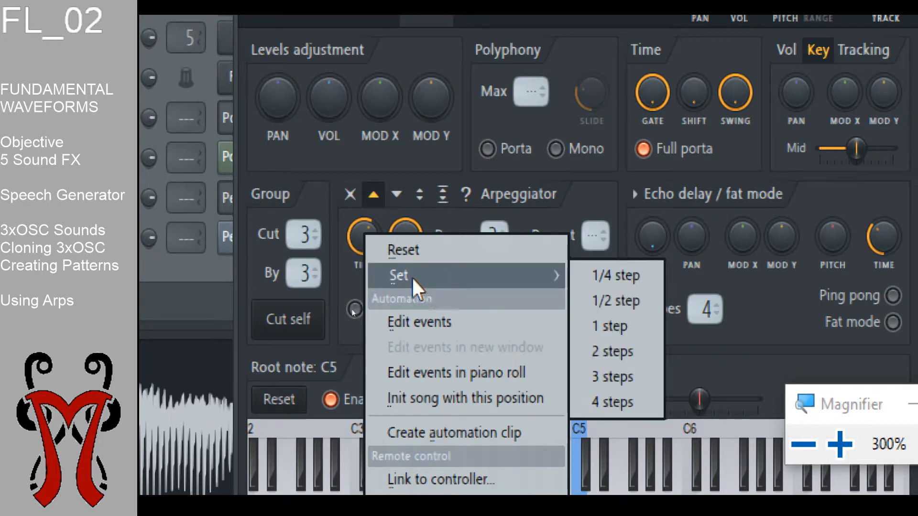
click(618, 300)
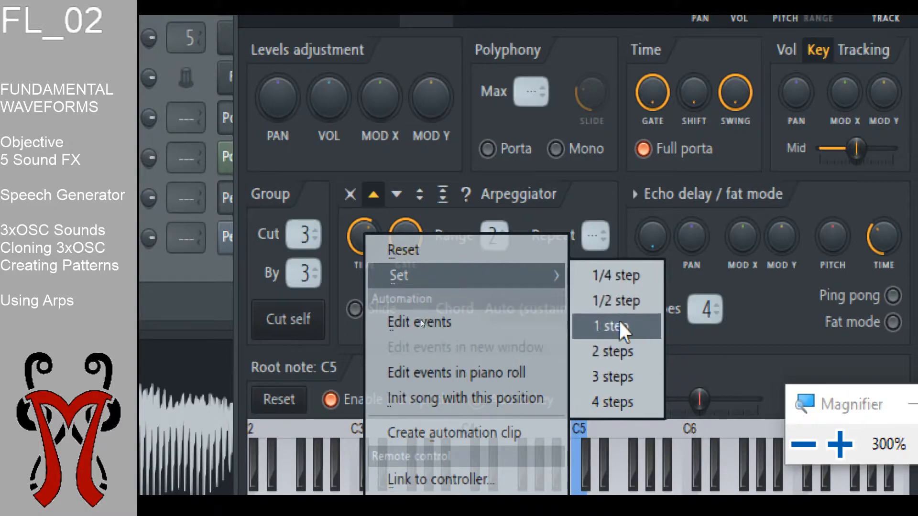
click(336, 294)
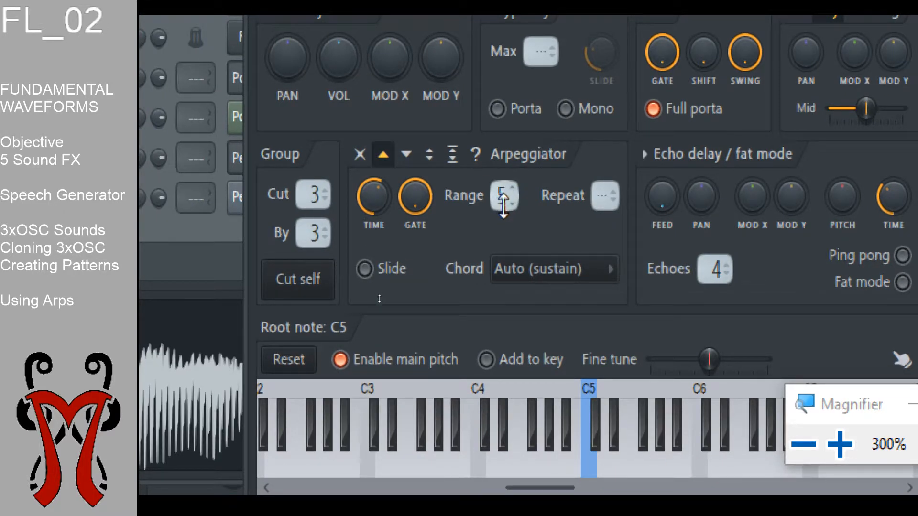
Step: Audition the arpeggio at different ranges and set its range to 4 and its repeat to 2
key(q)
drag(505, 196, 508, 213)
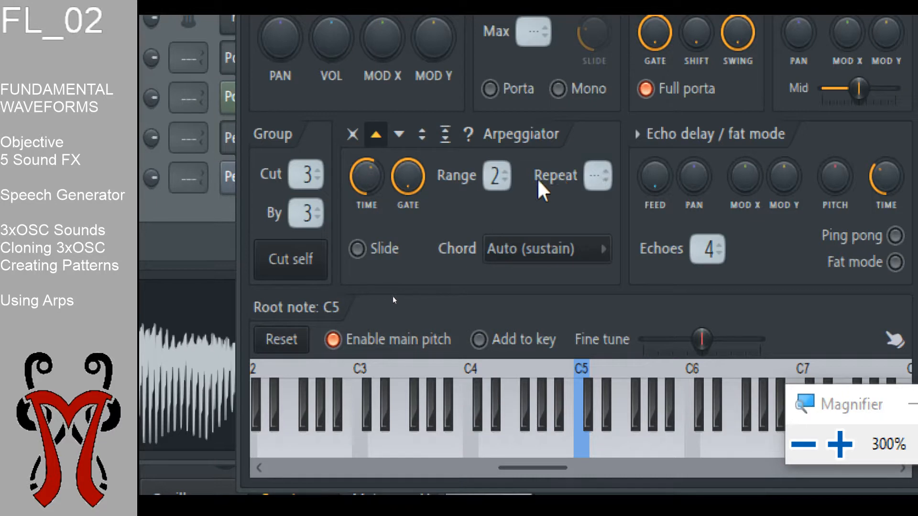
drag(497, 176, 498, 169)
drag(596, 175, 596, 173)
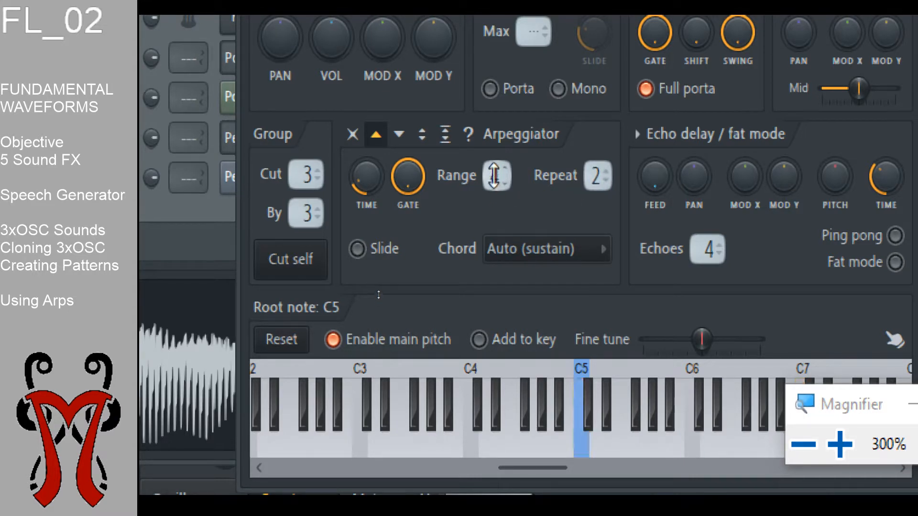
Step: Try the down direction, switch the arpeggiator to the alternating up-down direction, and increase its time
click(399, 135)
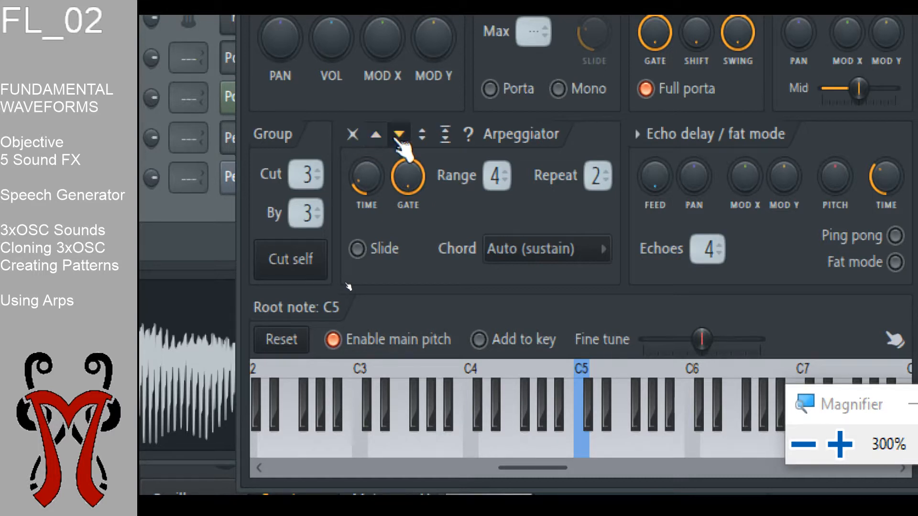
click(423, 134)
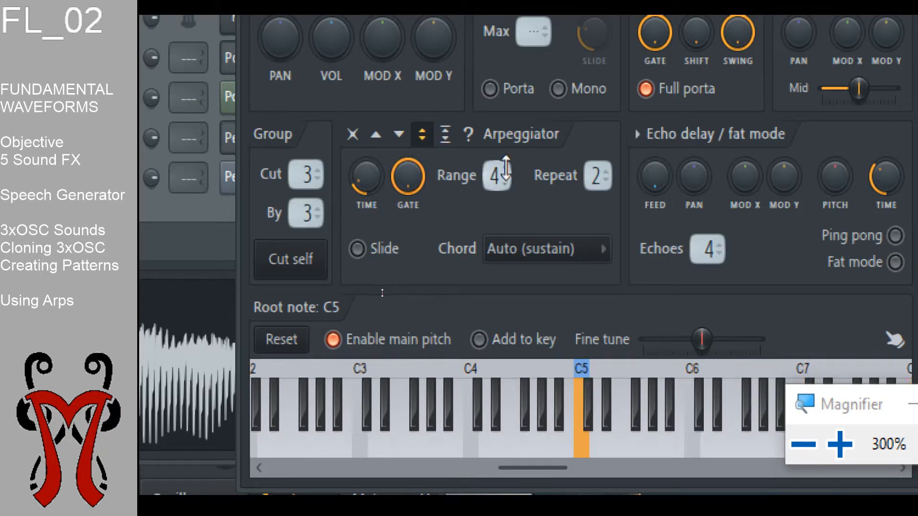
drag(360, 184, 359, 170)
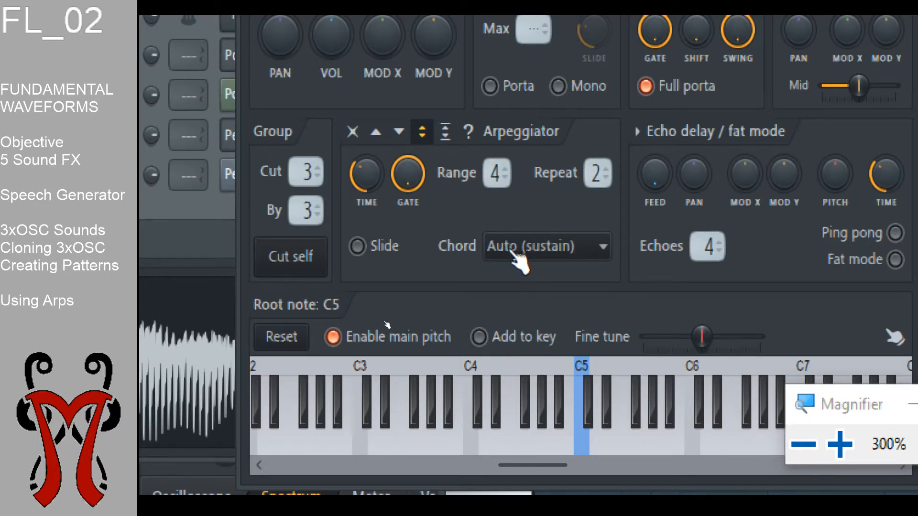
key(super+Escape)
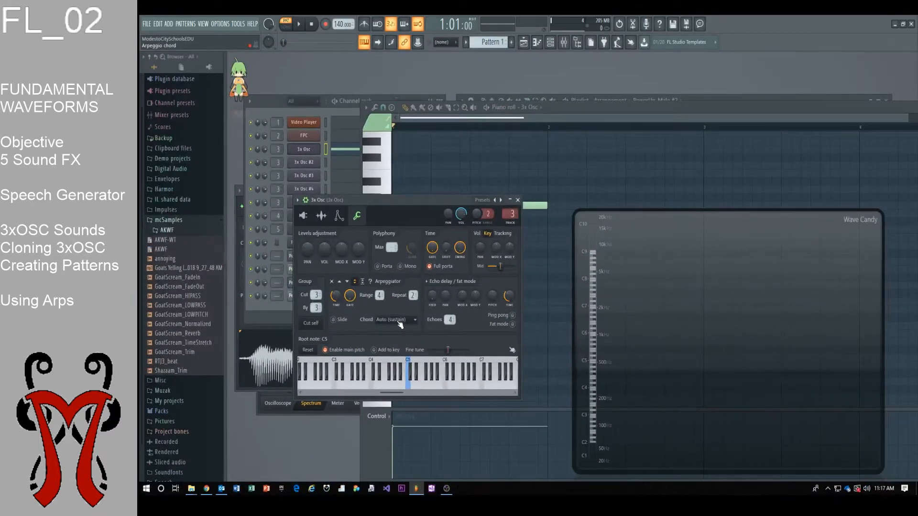
Step: Bring the piano roll forward and add one-bar D#5 and G5 notes above the C5 note in bar 1
click(556, 110)
scroll(488, 191, up, 2)
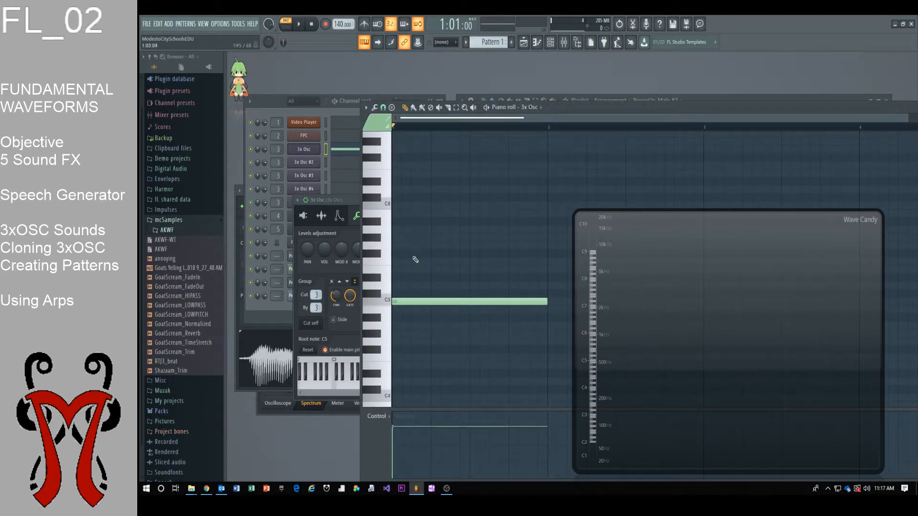
click(397, 279)
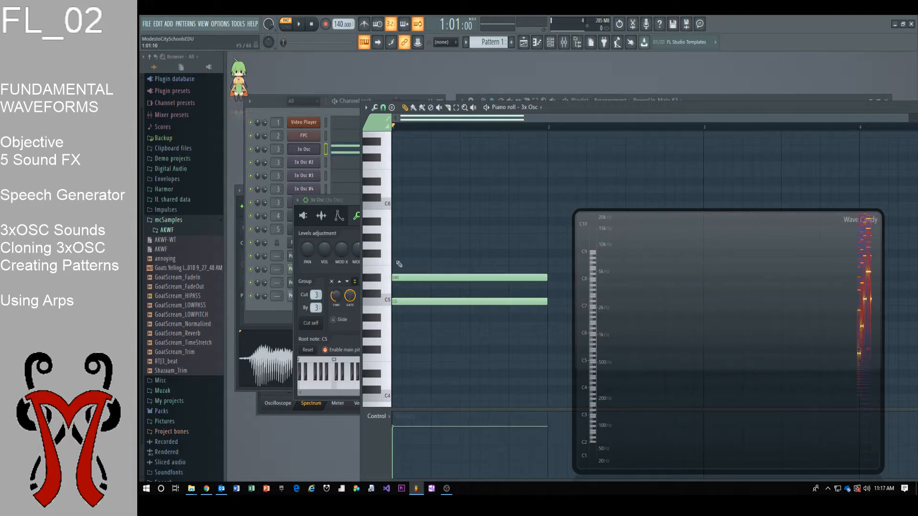
click(392, 245)
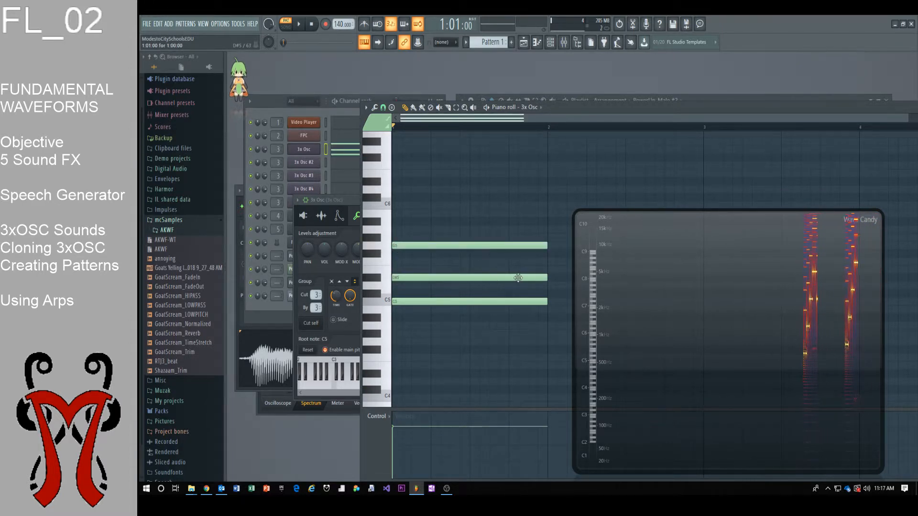
Step: Play the arpeggiated three-note chord and set the 3x Osc arpeggiator range to 2
click(355, 236)
key(space)
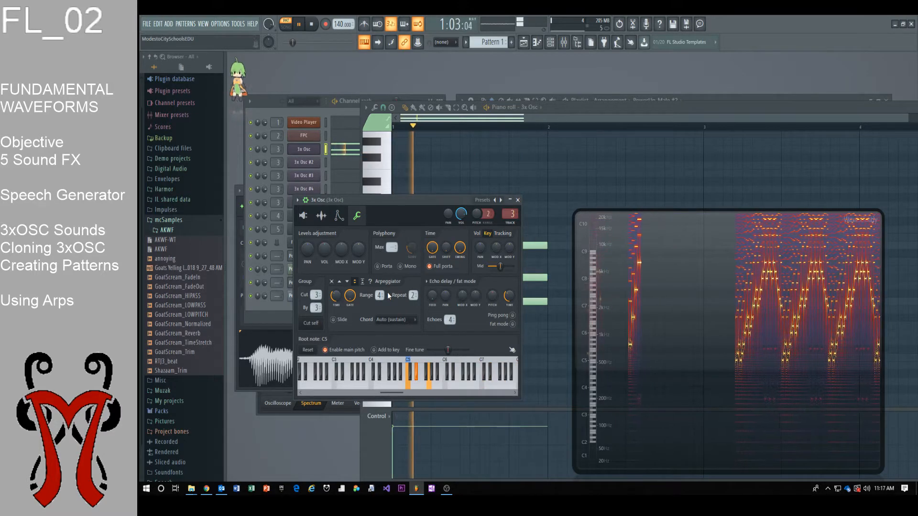
key(space)
drag(380, 295, 380, 305)
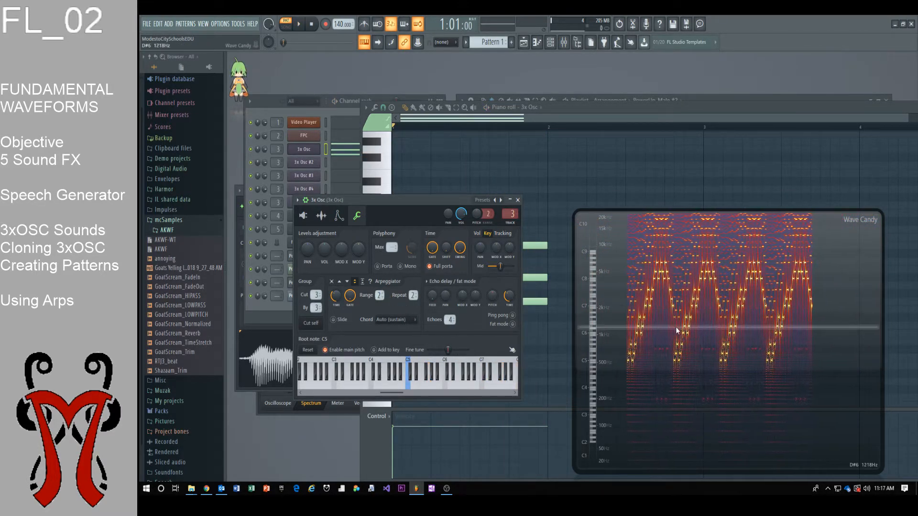
Step: Audition the three-note arpeggio, lower the arpeggio gate, and set the arpeggio time to 1 step
key(space)
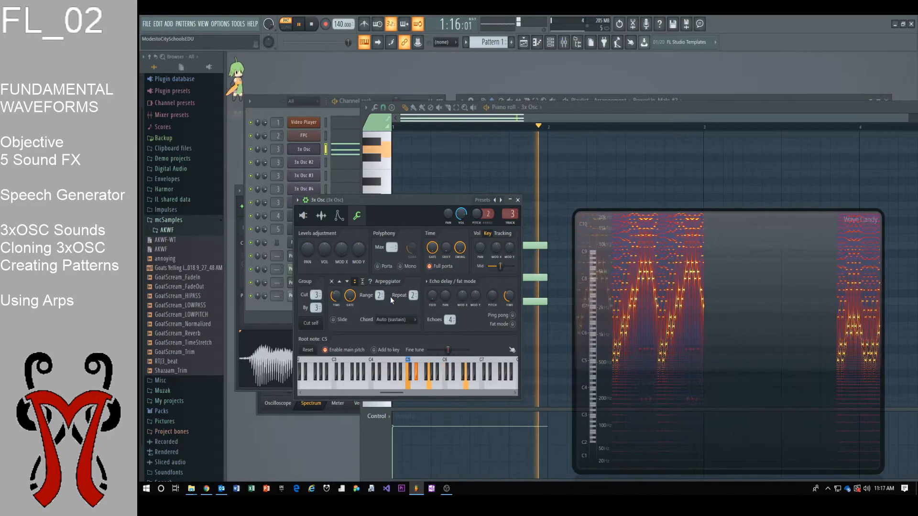
key(space)
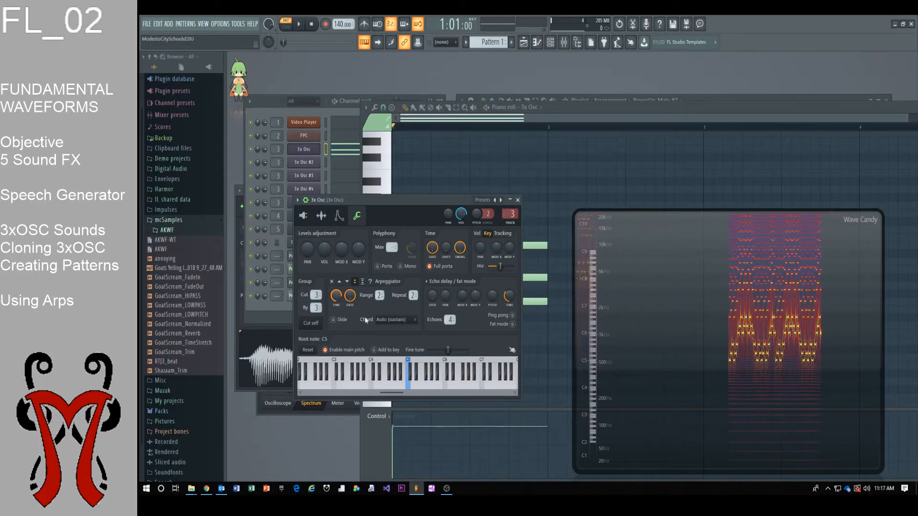
key(space)
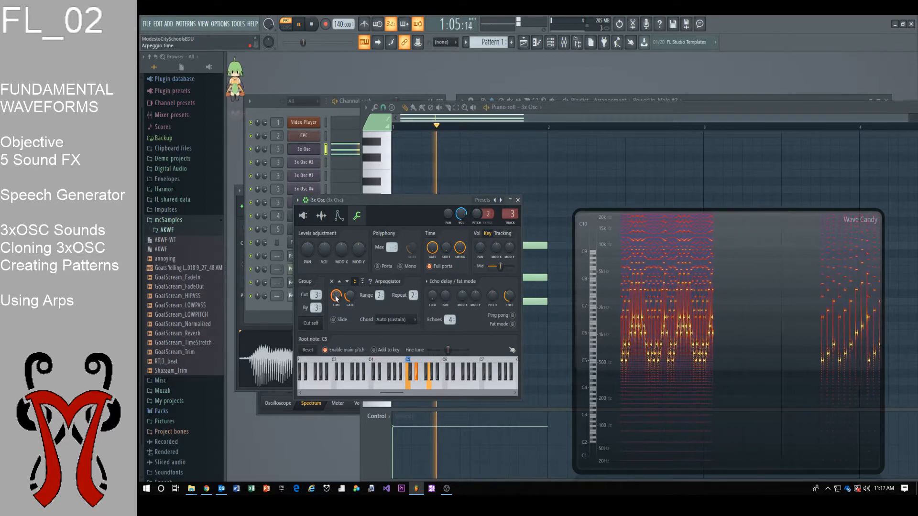
right_click(339, 300)
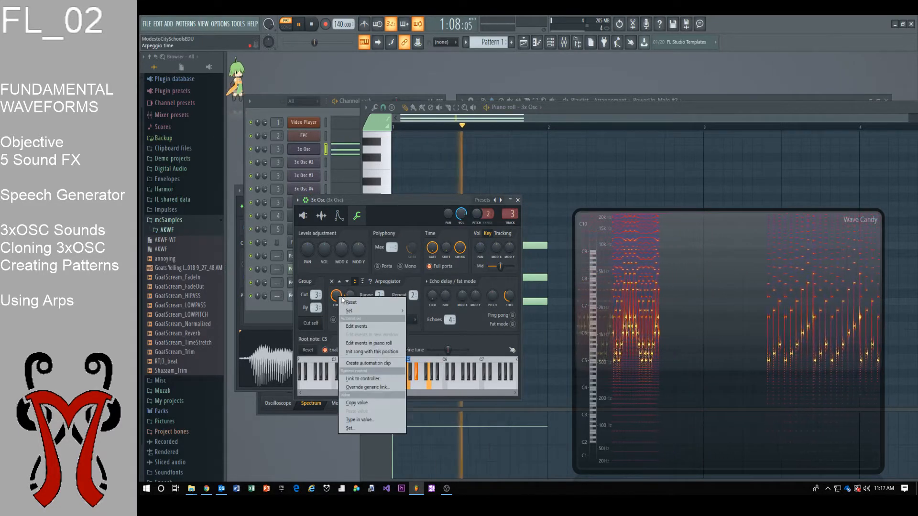
mouse_move(382, 311)
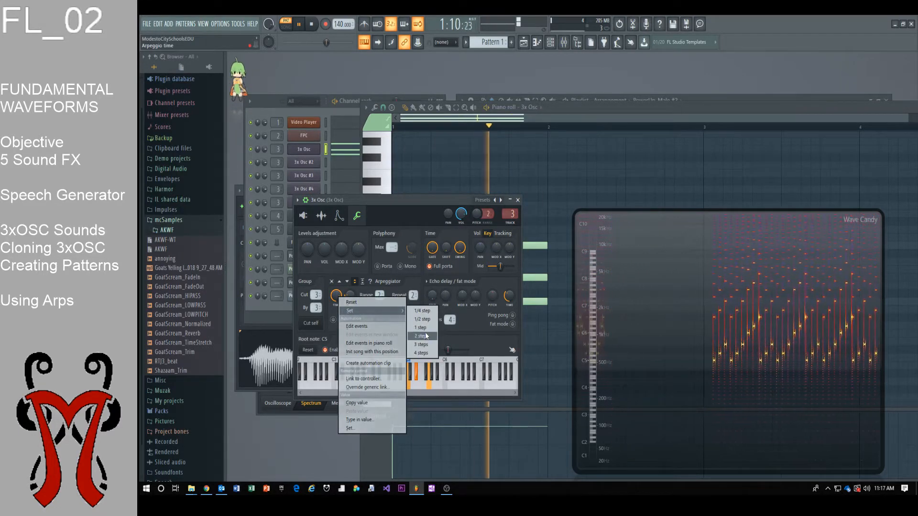
click(425, 330)
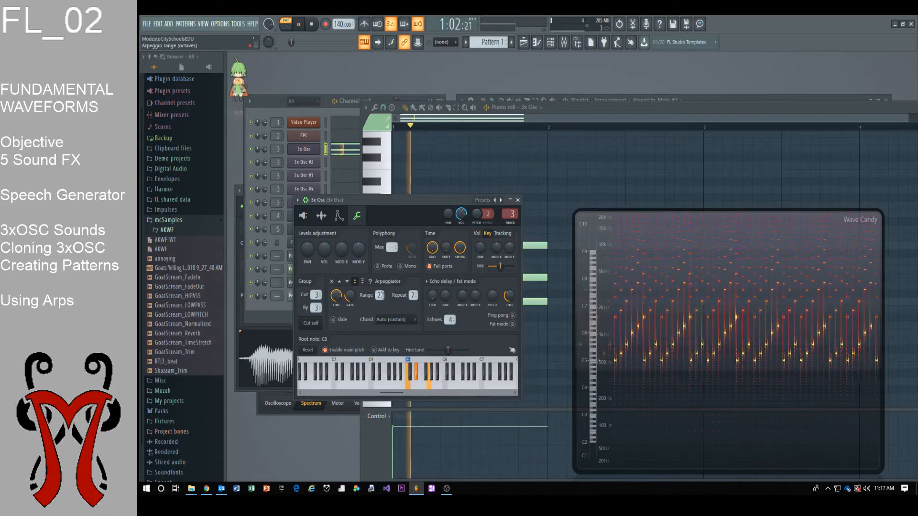
Step: Audition the arpeggio in the down direction, switch the arpeggiator to the up direction, and play it
key(space)
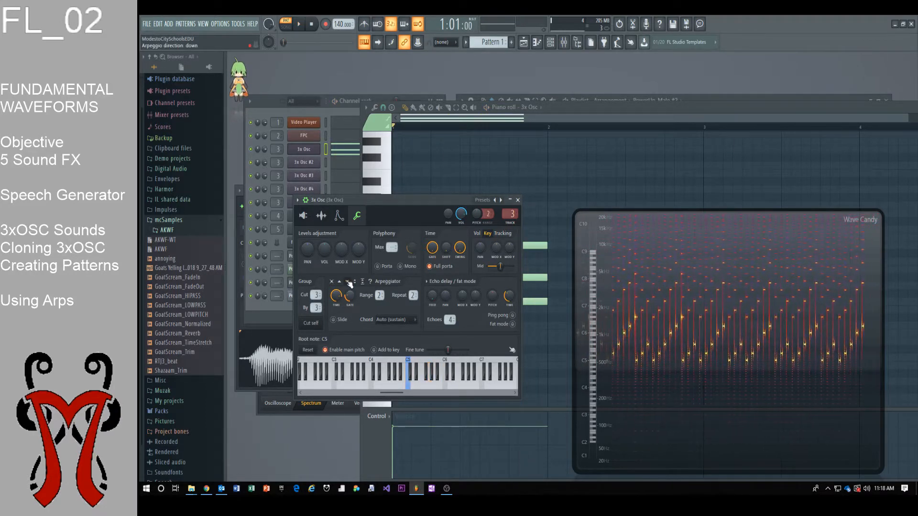
key(space)
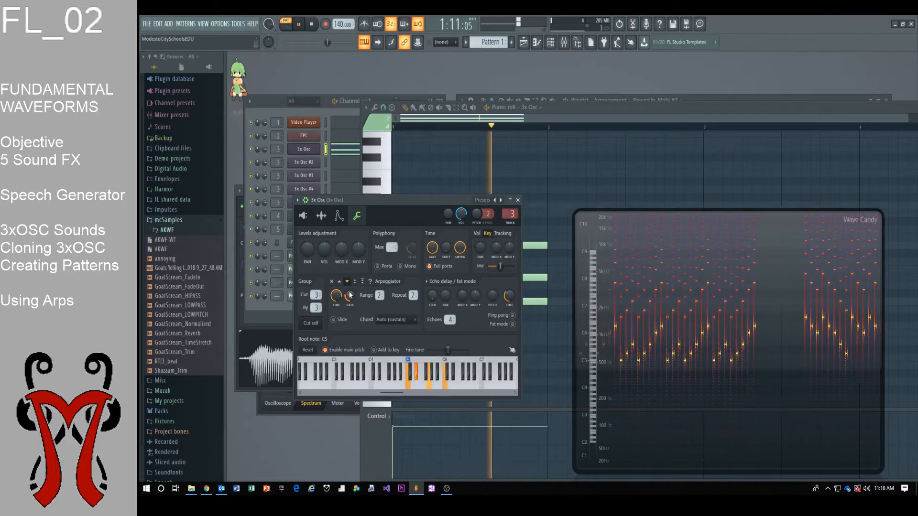
key(space)
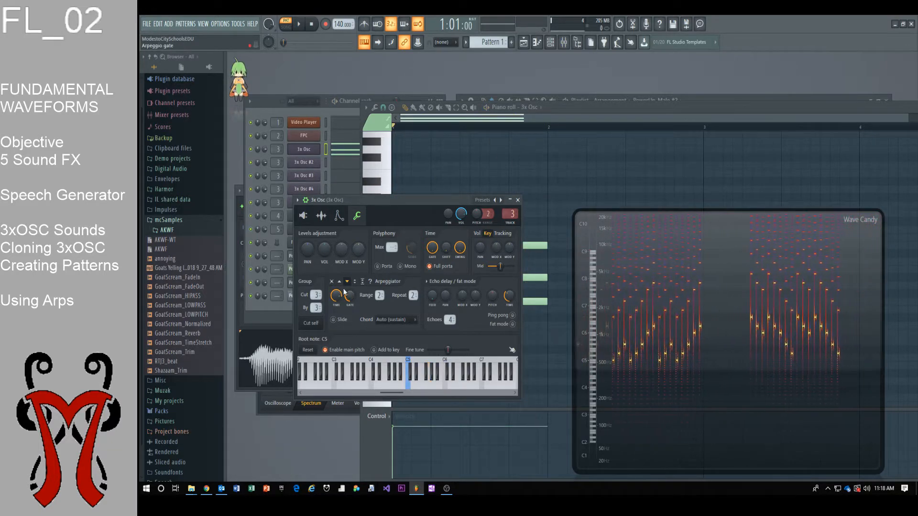
drag(428, 202, 447, 203)
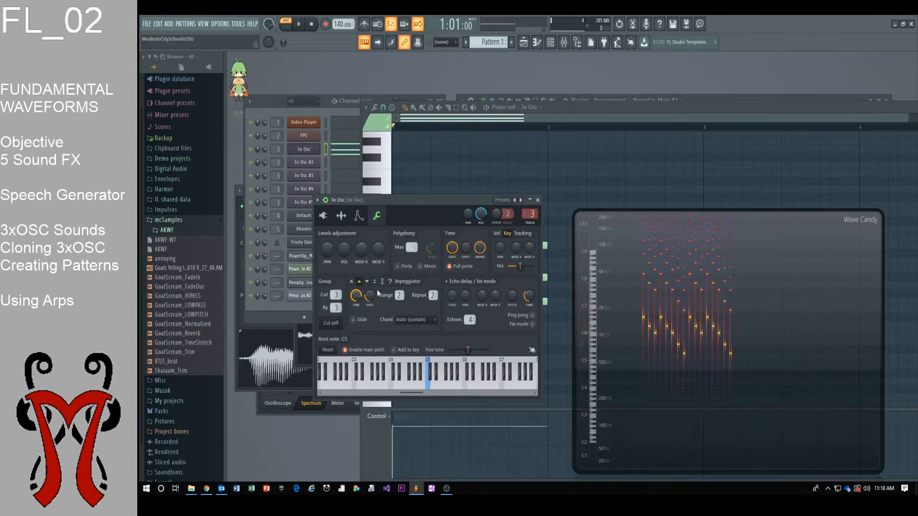
key(space)
key(space)
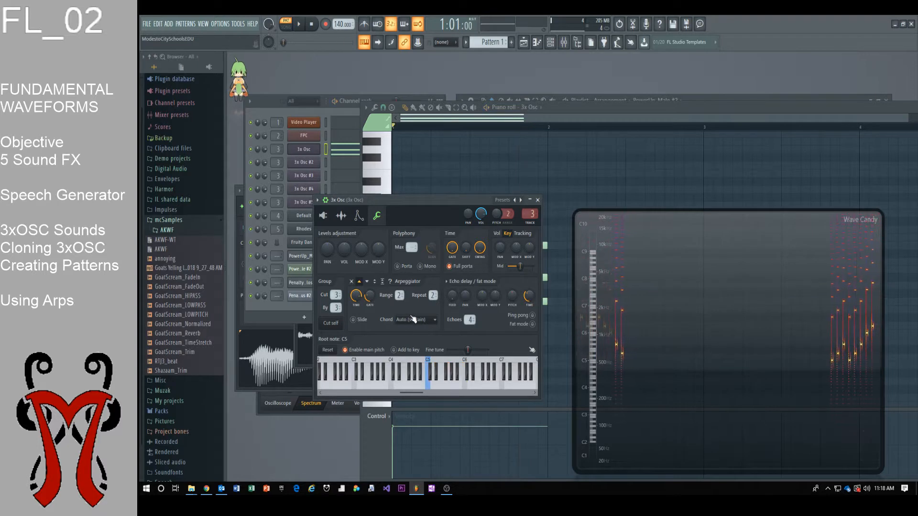
Step: Delete the D#5 and G5 notes from bar 1 of the 3x Osc piano roll, keeping the C5 note
drag(420, 202, 336, 314)
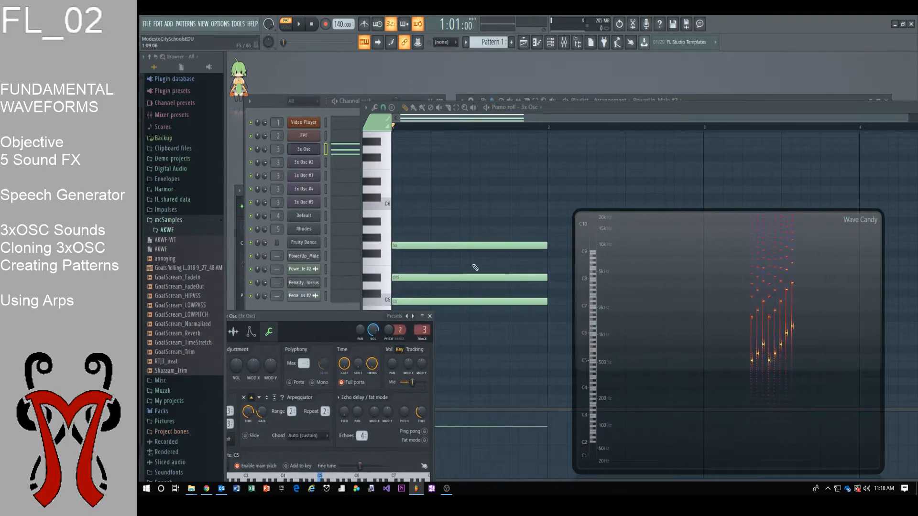
right_click(435, 280)
right_click(435, 245)
drag(369, 316, 431, 59)
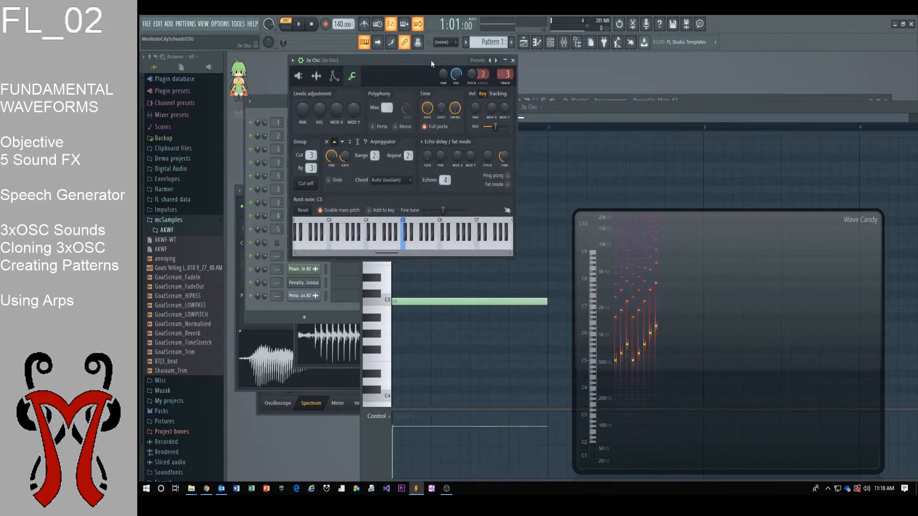
Step: Set the arpeggiator chord of the 3x Osc channel to Major bebop
key(super+plus)
key(super+plus)
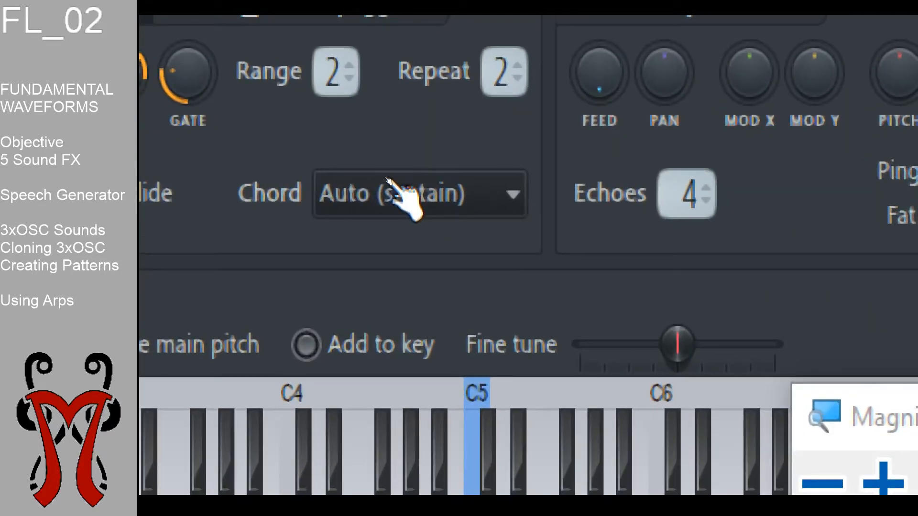
click(479, 190)
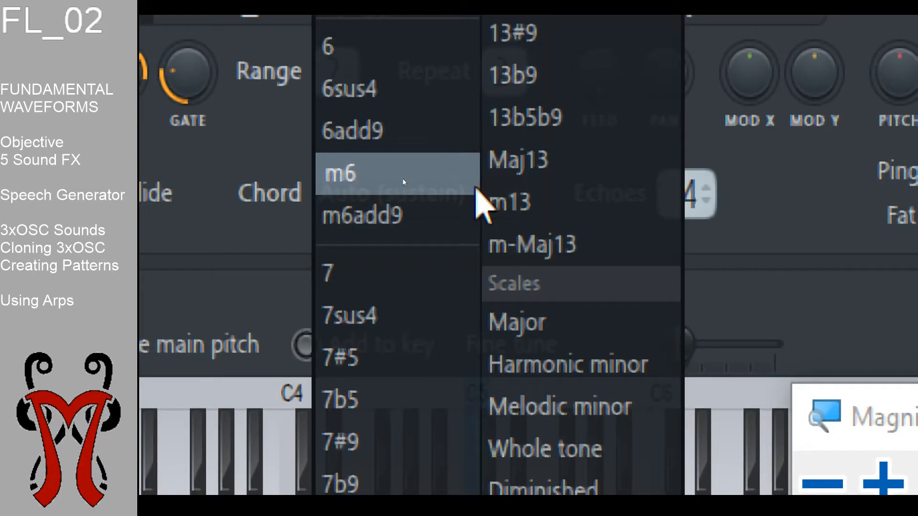
key(super+minus)
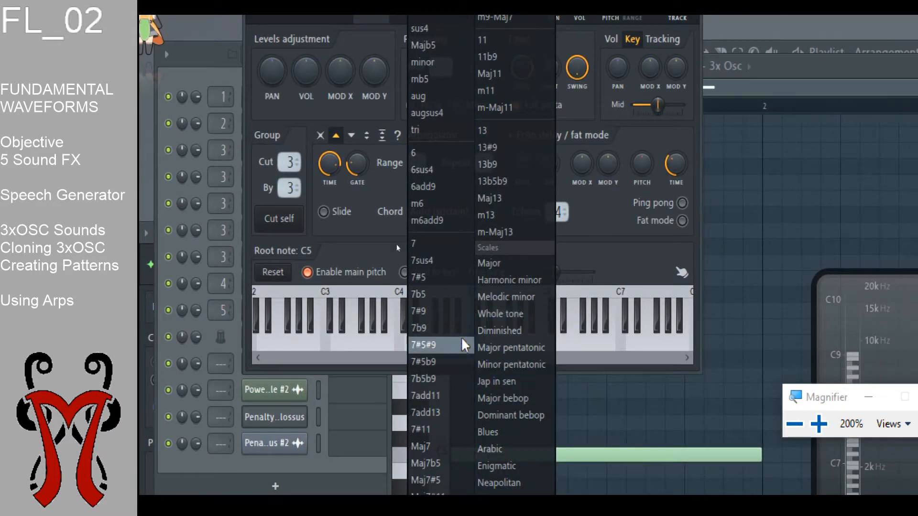
click(516, 400)
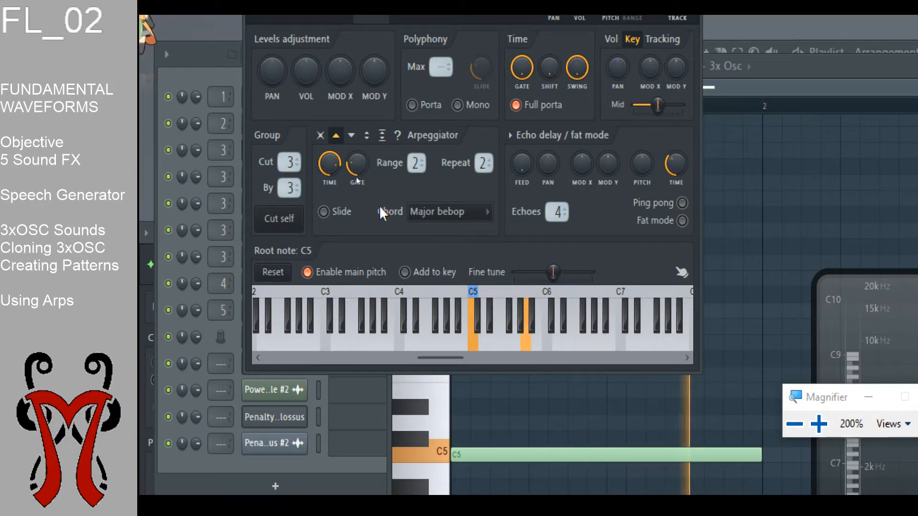
Step: Shorten the arpeggio time and audition the Major bebop arpeggio on the C5 note
key(space)
scroll(325, 156, down, 2)
key(space)
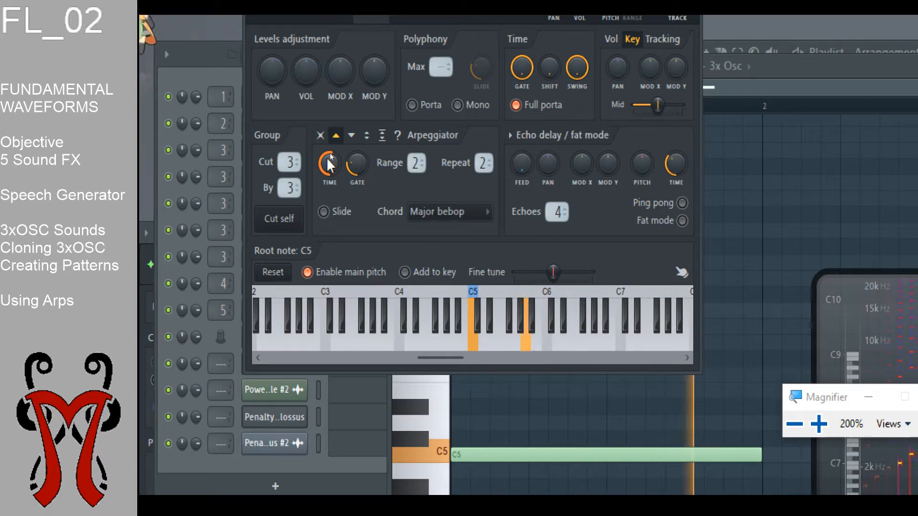
key(space)
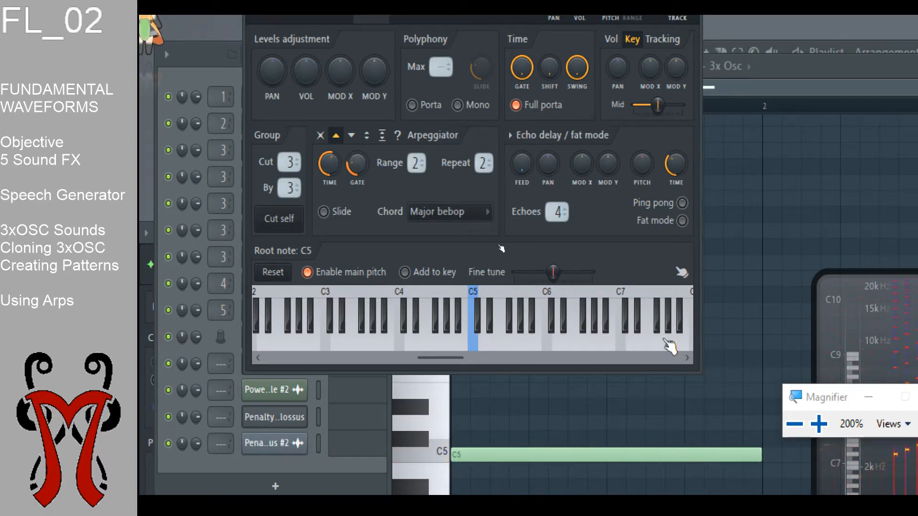
key(space)
key(space)
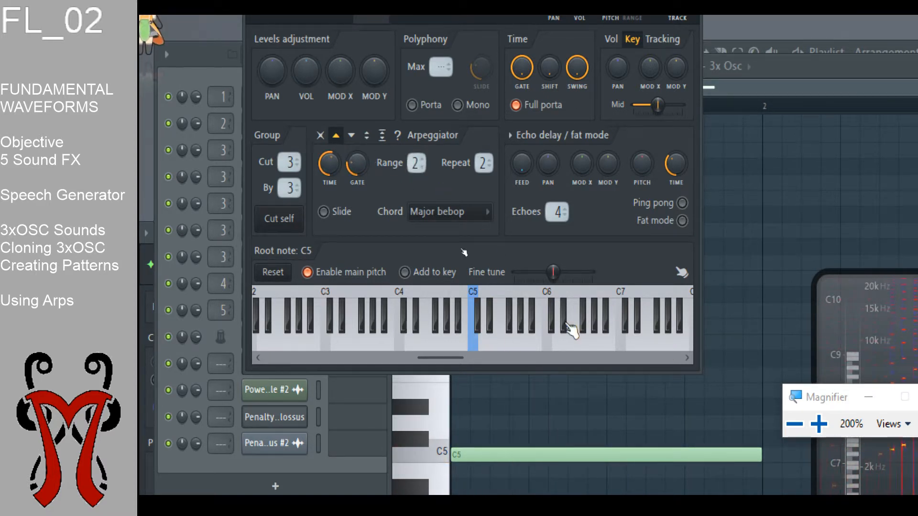
Step: Shorten the C5 note to about seven steps, auditioning the arpeggio at half a bar, six steps and seven steps
drag(759, 455, 604, 454)
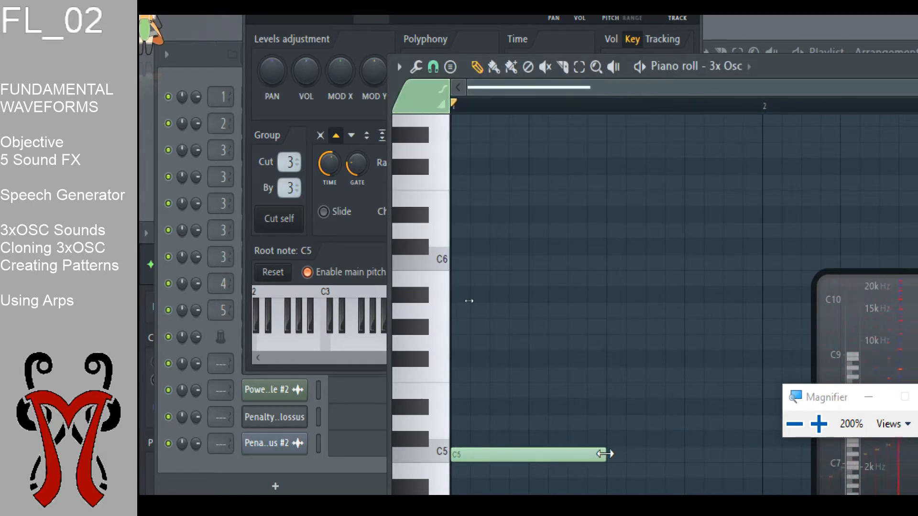
key(space)
key(space)
key(space)
key(space)
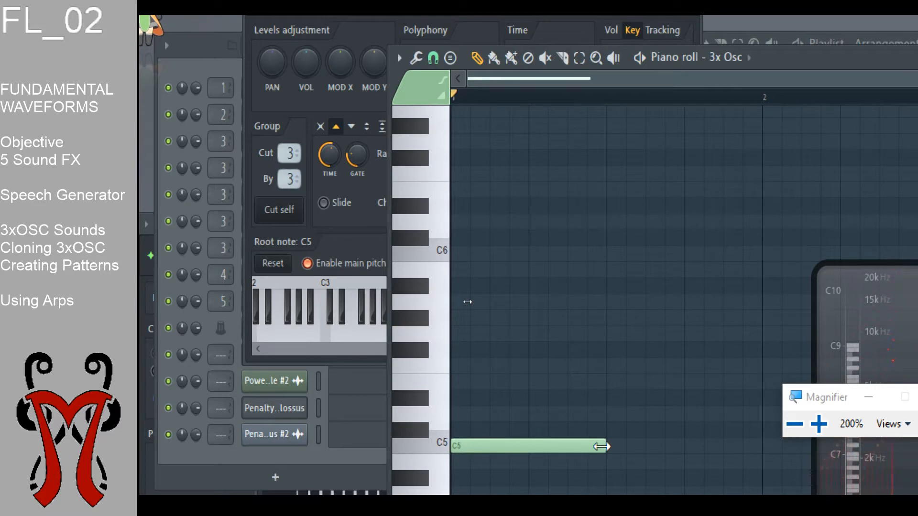
key(space)
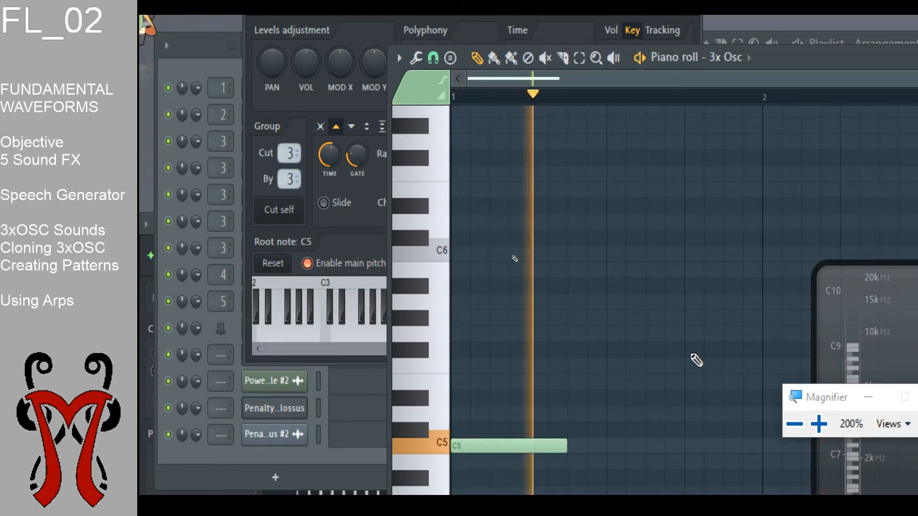
key(space)
key(space)
key(space)
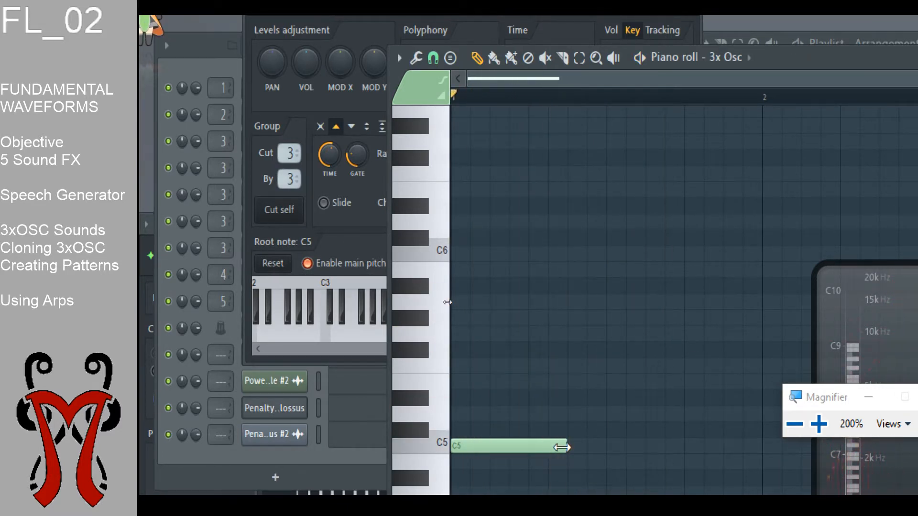
key(space)
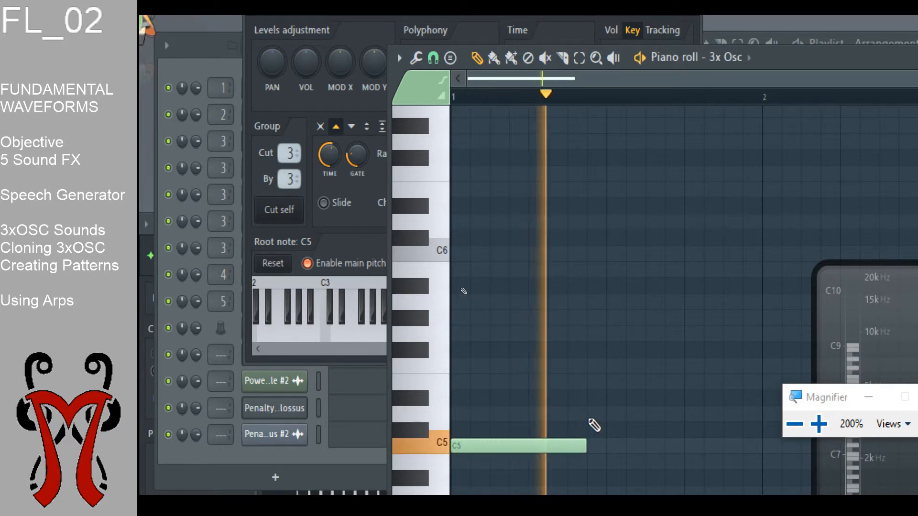
key(space)
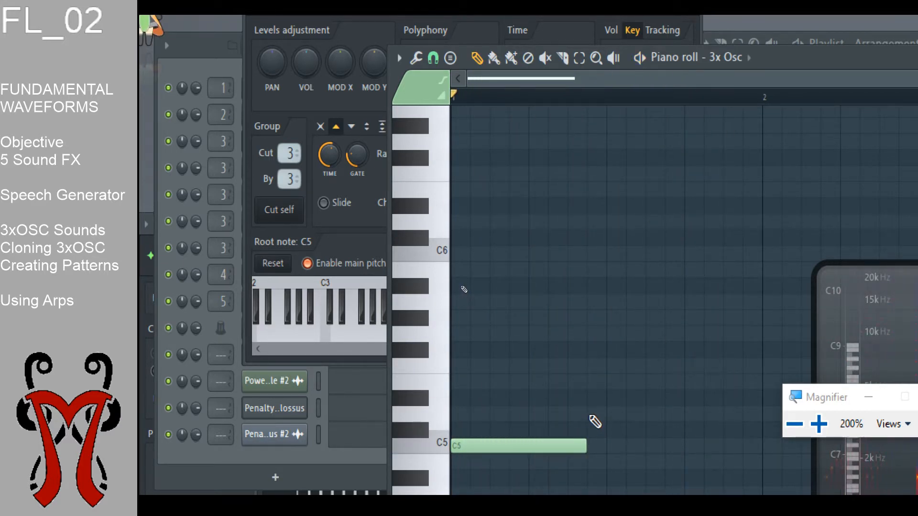
key(space)
key(space)
Step: Rearrange the piano roll and 3x Osc windows, magnify the view to 300%, and open the 3x Osc oscillator settings
key(super+Escape)
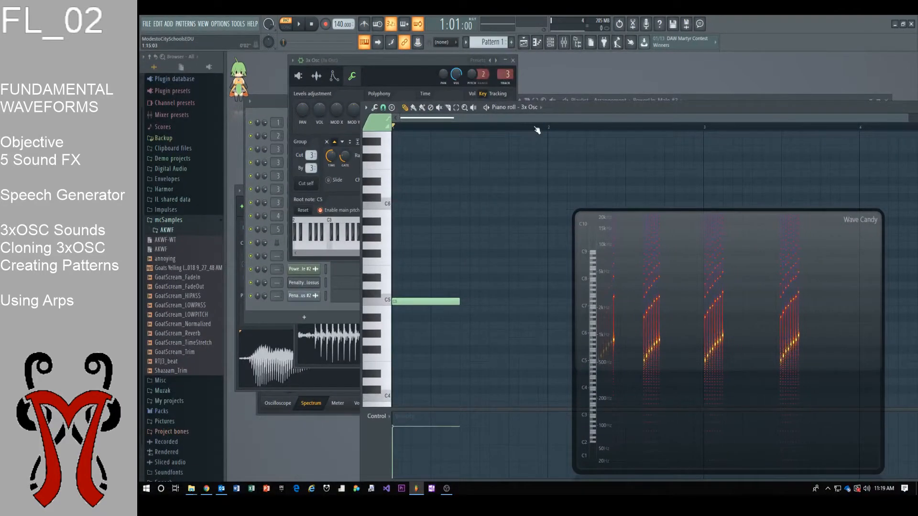
drag(555, 108, 646, 141)
drag(417, 60, 456, 141)
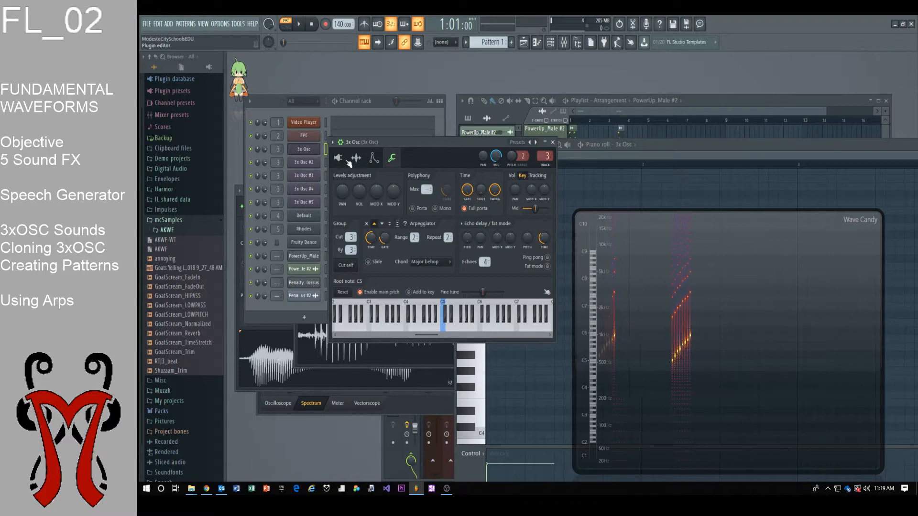
key(super+plus)
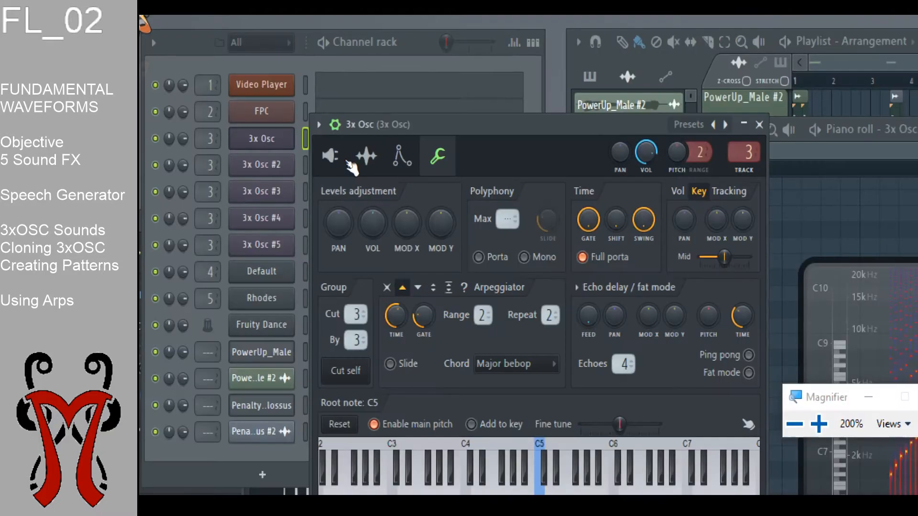
key(super+plus)
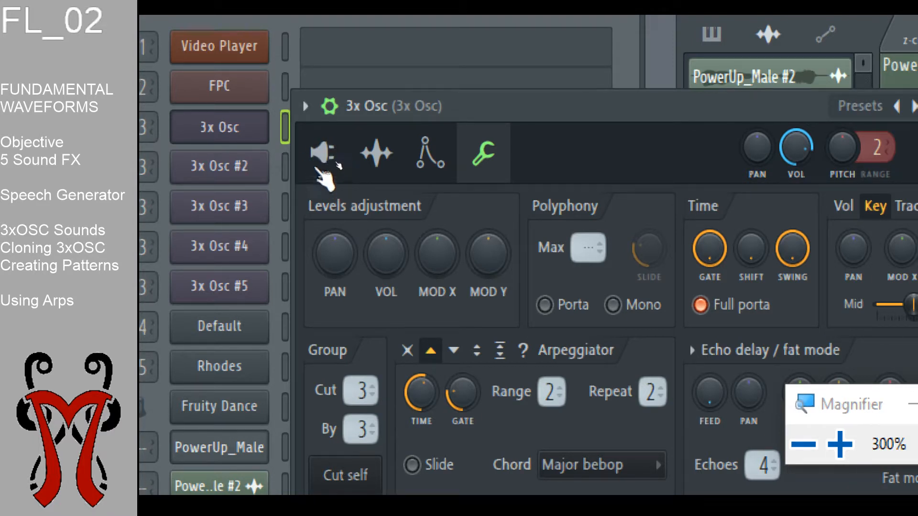
click(335, 172)
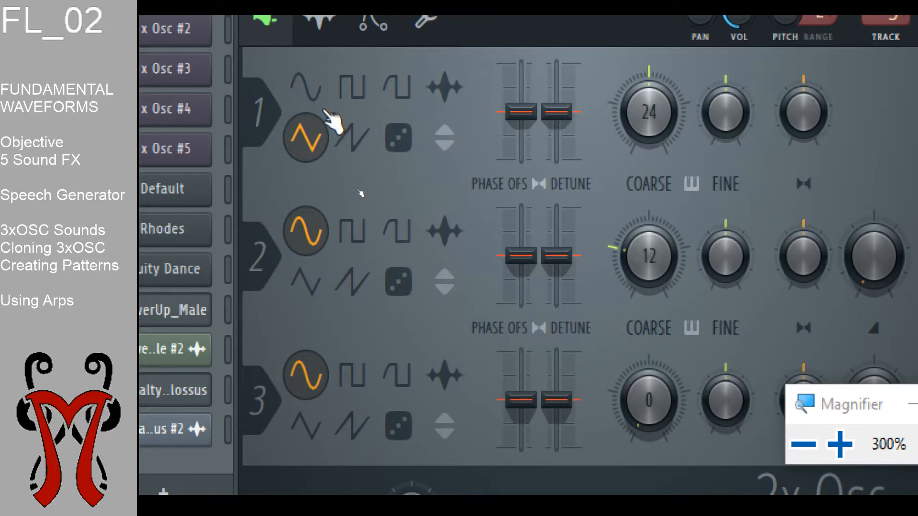
Step: Try other waveforms on oscillator 1, including square and triangle, and set it to a sine wave
click(350, 95)
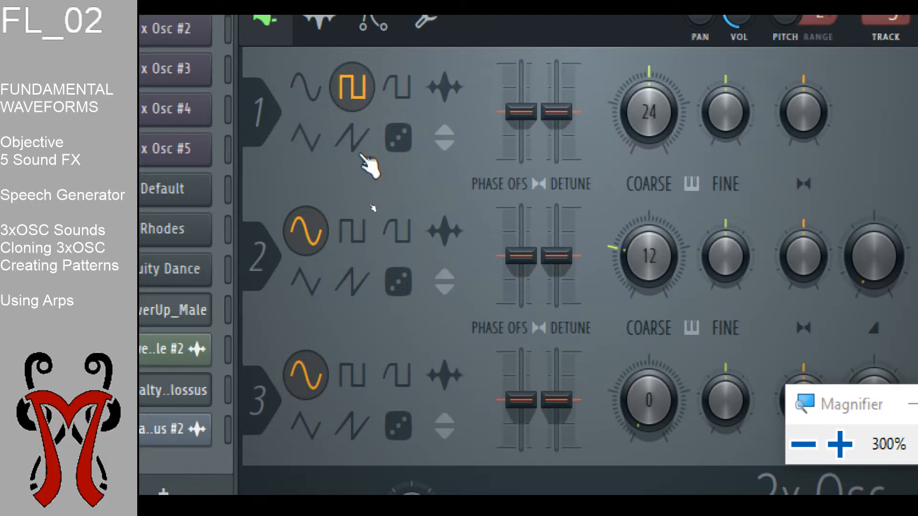
click(363, 136)
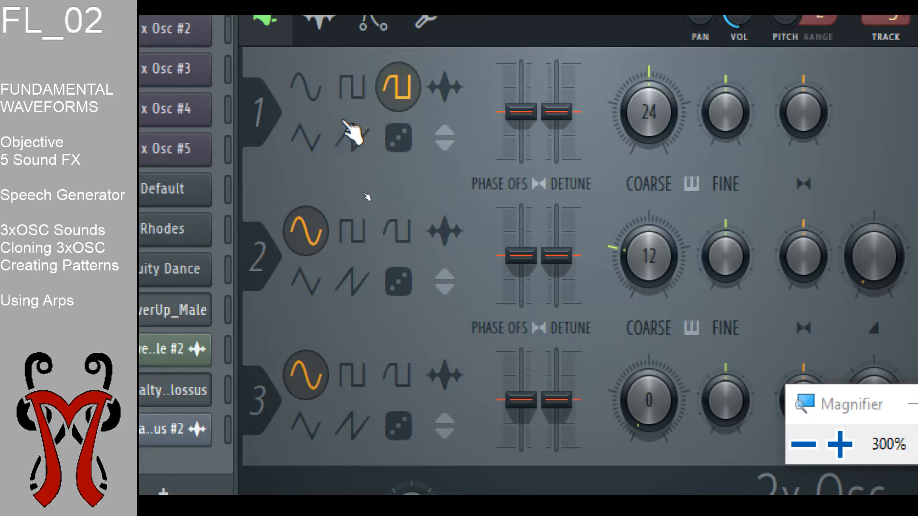
click(308, 138)
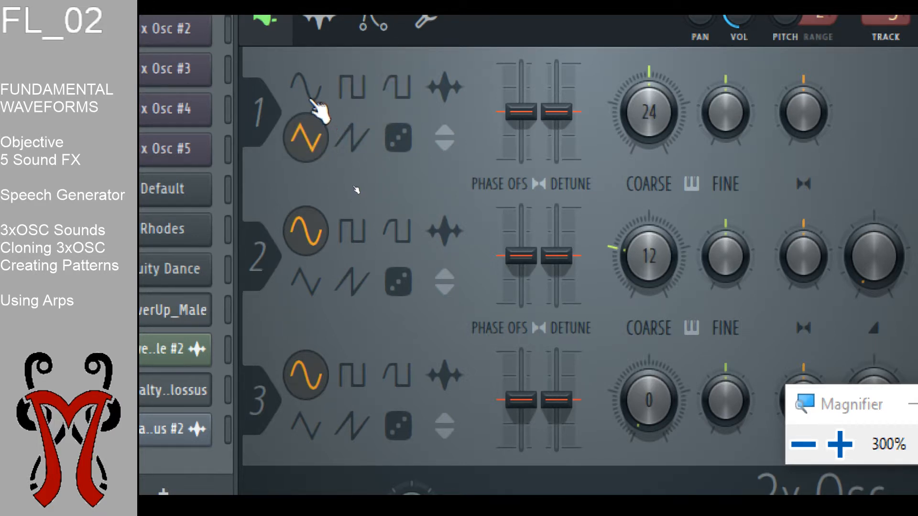
click(309, 95)
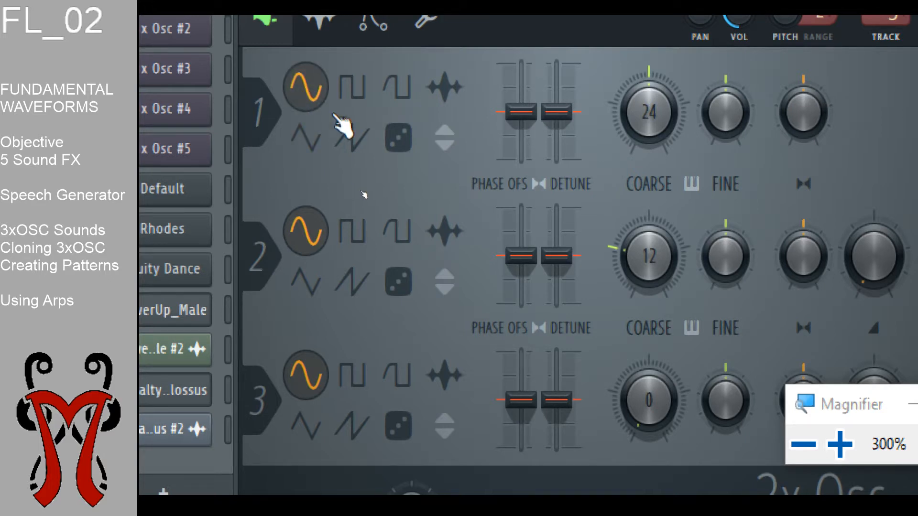
Step: Set oscillator 1 to a sawtooth wave and raise the volume levels of oscillators 2 and 3
click(350, 136)
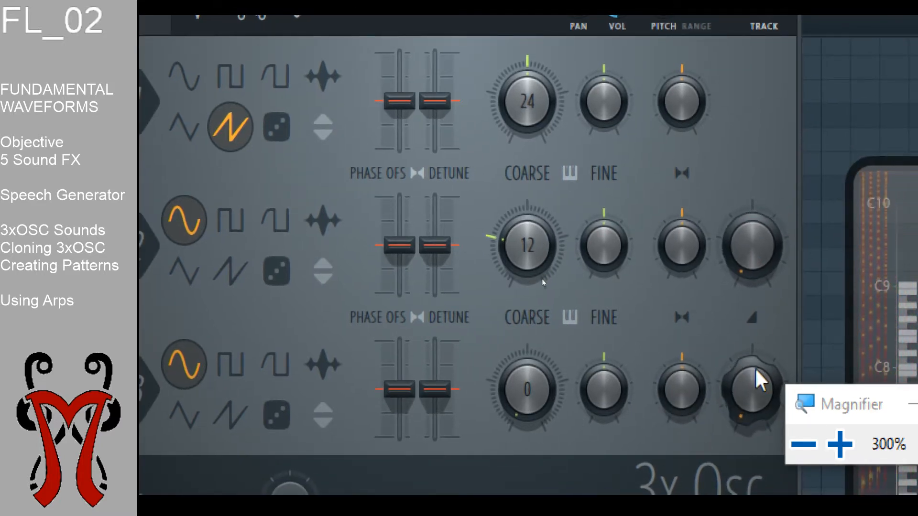
drag(752, 242, 752, 206)
drag(752, 421, 752, 382)
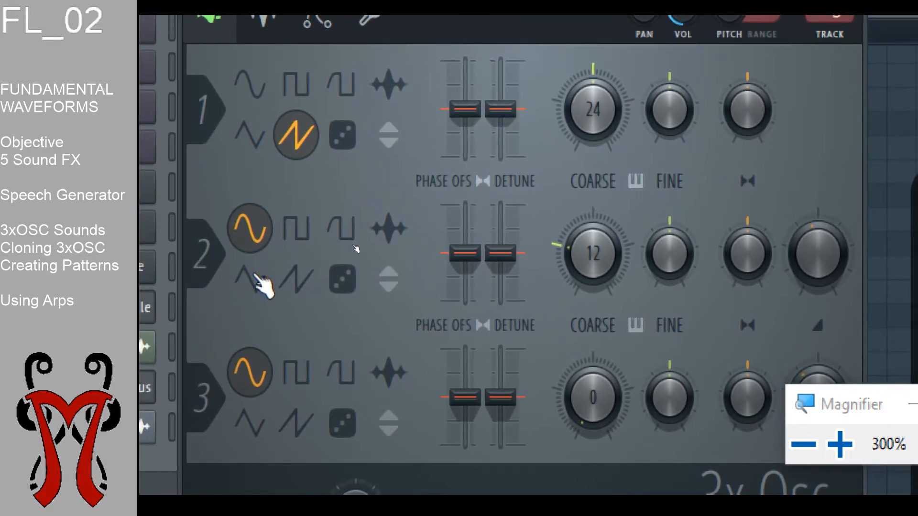
Step: Try triangle and sawtooth waves on oscillators 2 and 3, ending with a sine on oscillator 2 and a square on oscillator 3
click(257, 279)
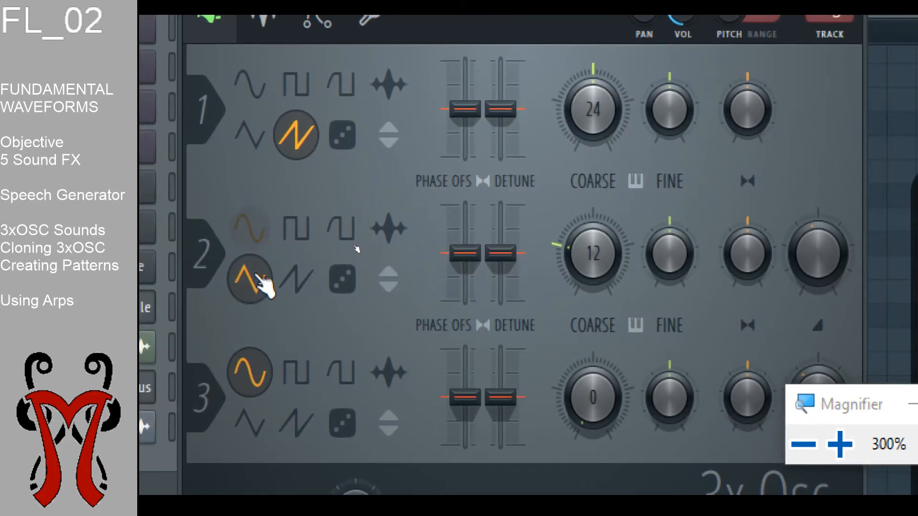
click(305, 422)
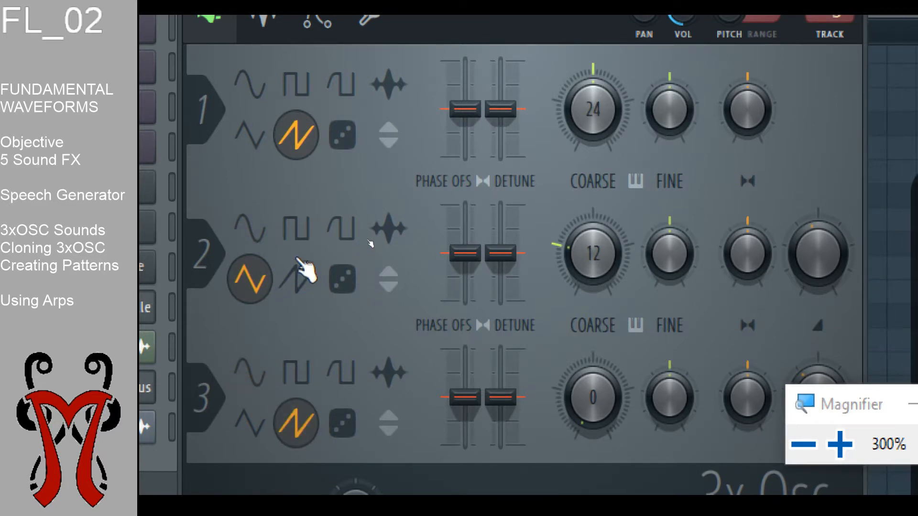
click(297, 273)
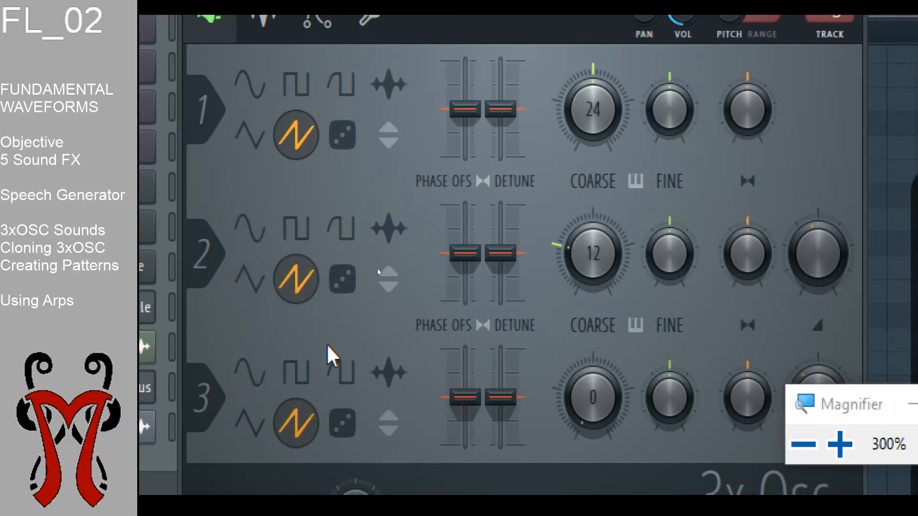
click(304, 372)
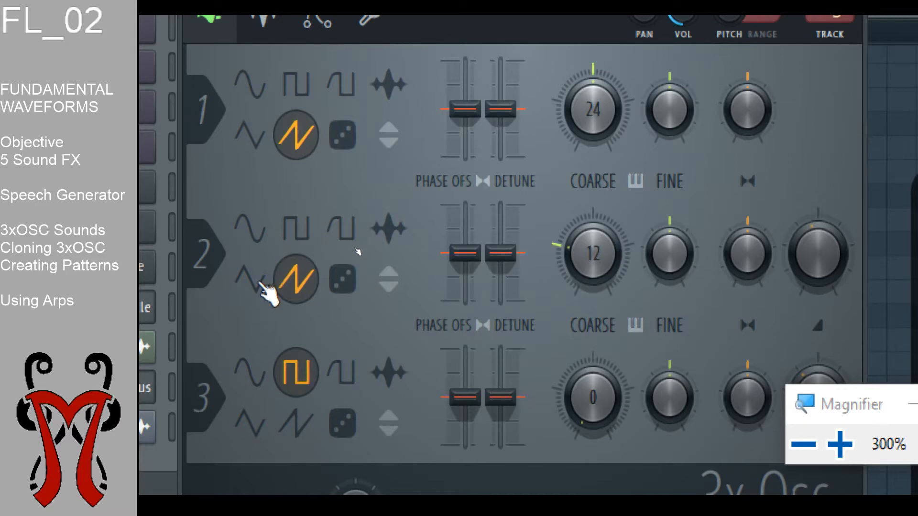
click(252, 234)
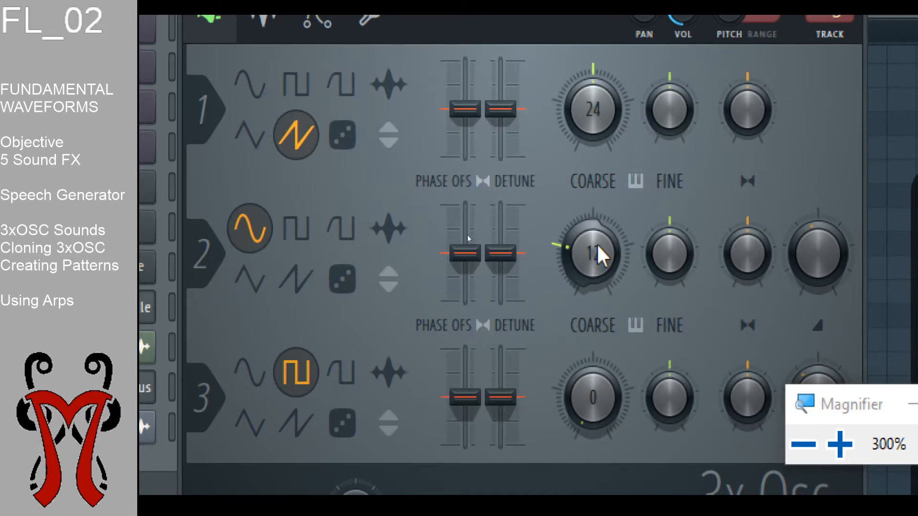
Step: Raise the coarse pitch to 17 on oscillator 2 and 32 on oscillator 3
drag(593, 254, 592, 245)
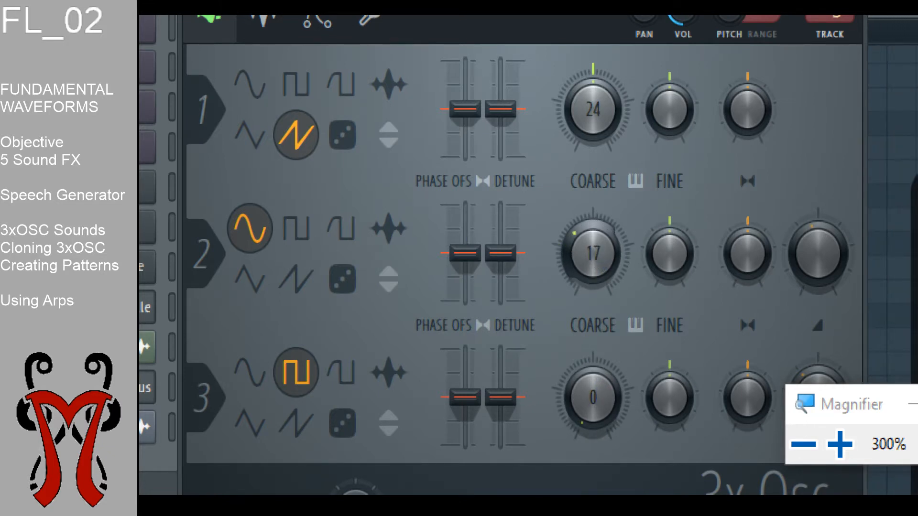
drag(593, 396, 593, 381)
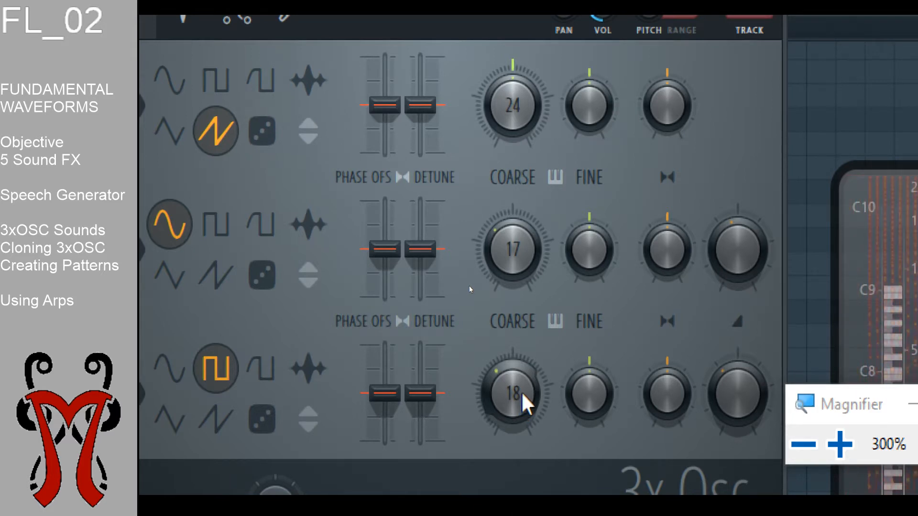
drag(521, 392, 521, 383)
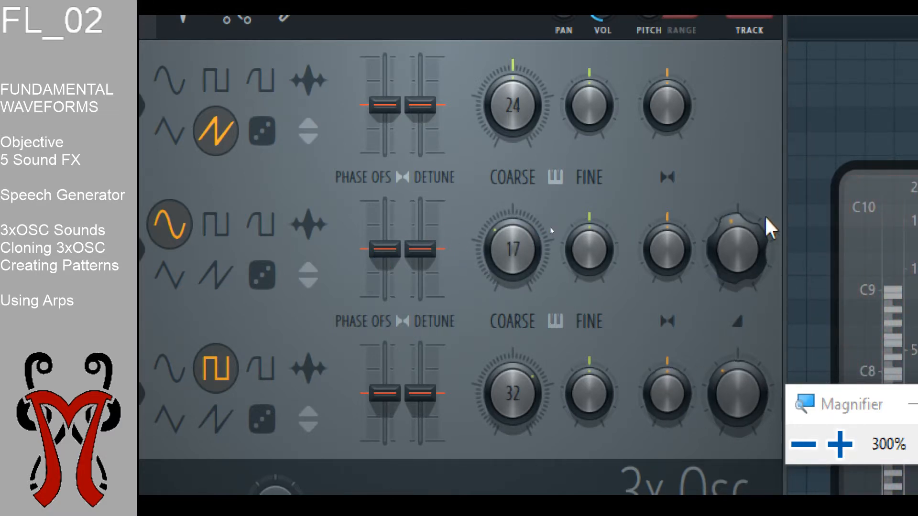
Step: Return to the unmagnified view and play Pattern 1 to audition the new oscillator settings
key(super+Escape)
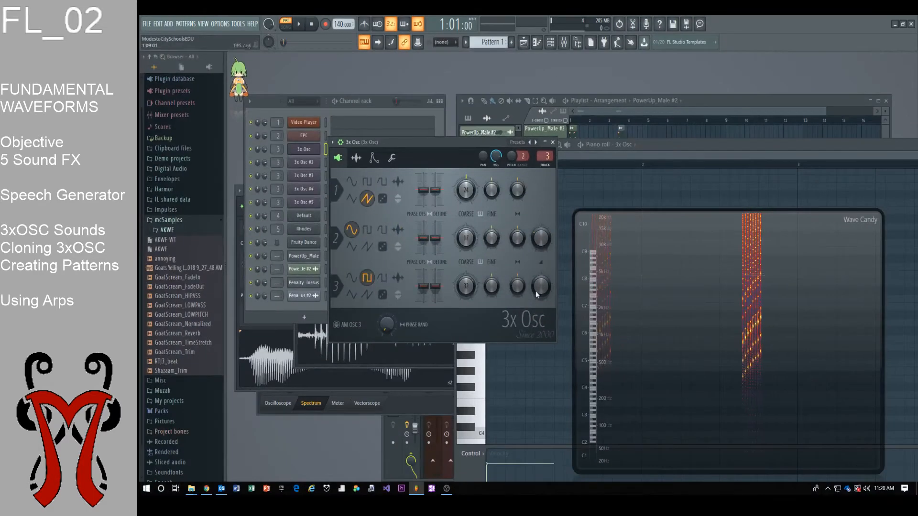
key(space)
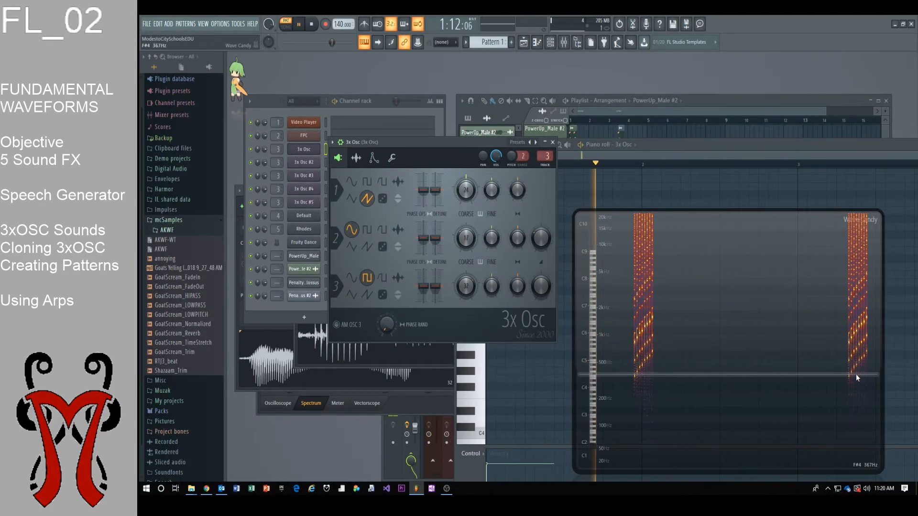
key(space)
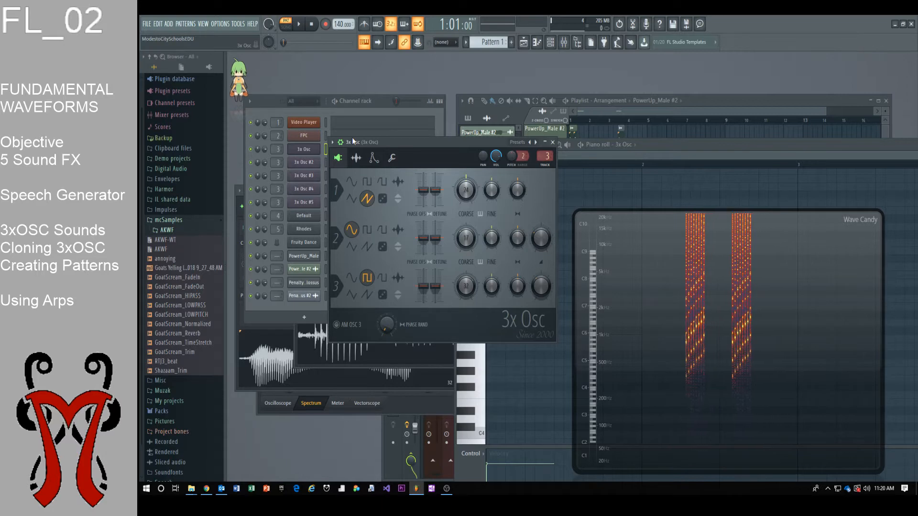
Step: Move the 3x Osc and piano roll windows down to uncover the playlist, and magnify the view to 300%
drag(469, 141, 410, 295)
drag(681, 146, 586, 239)
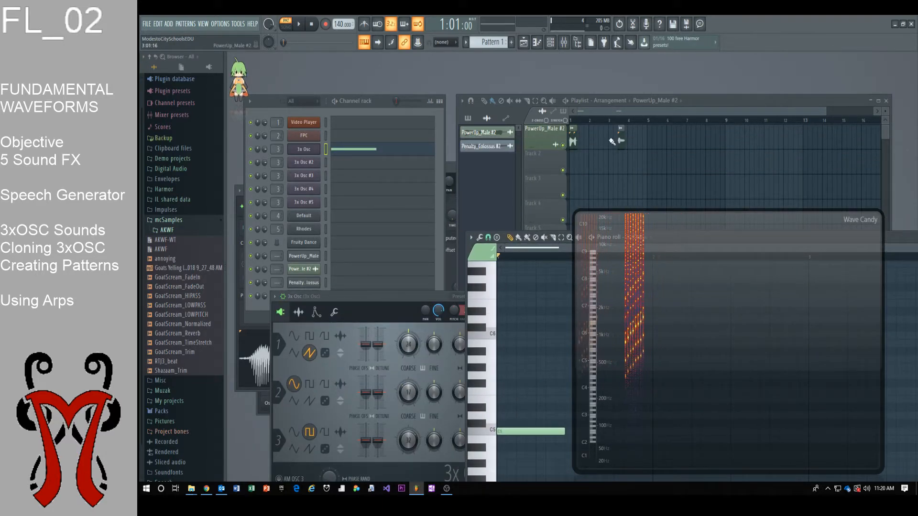
key(super+plus)
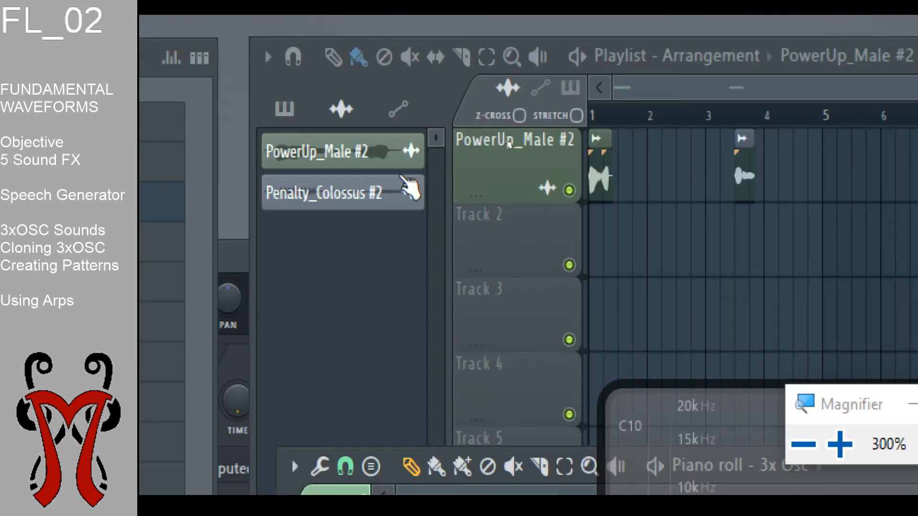
Step: Examine the pattern, audio clip and automation clip lists in the playlist's picker
click(285, 109)
click(341, 109)
click(411, 109)
click(341, 109)
click(285, 109)
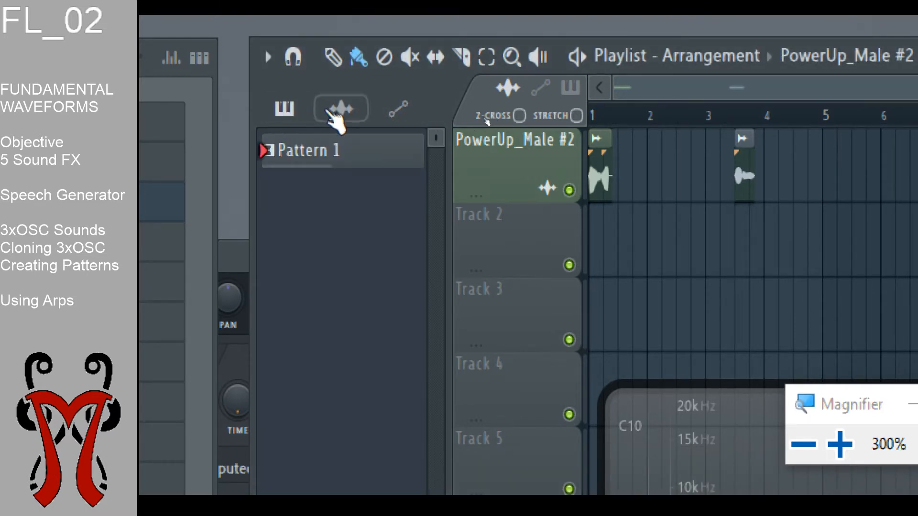
click(341, 115)
click(398, 109)
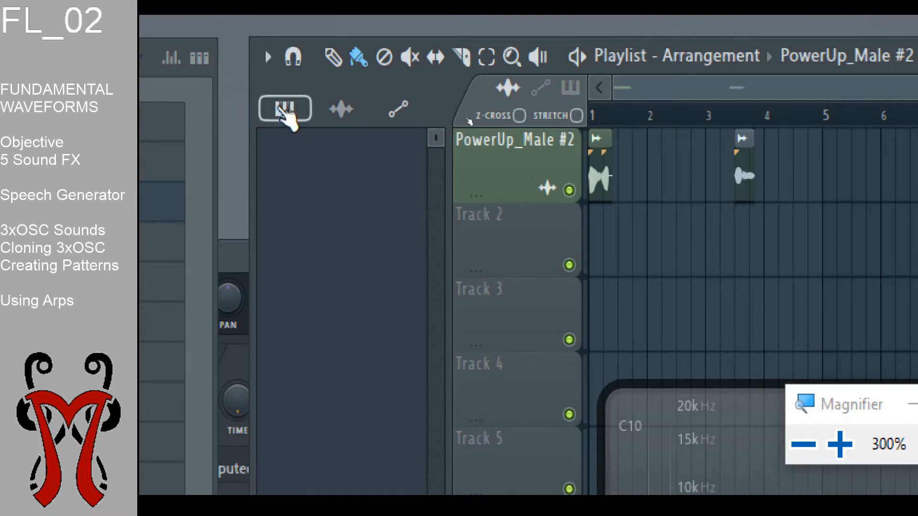
click(286, 112)
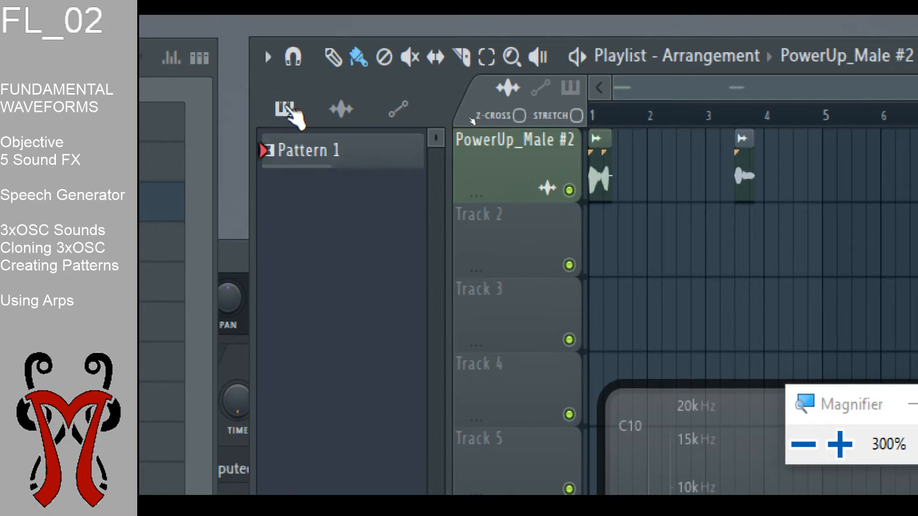
click(342, 114)
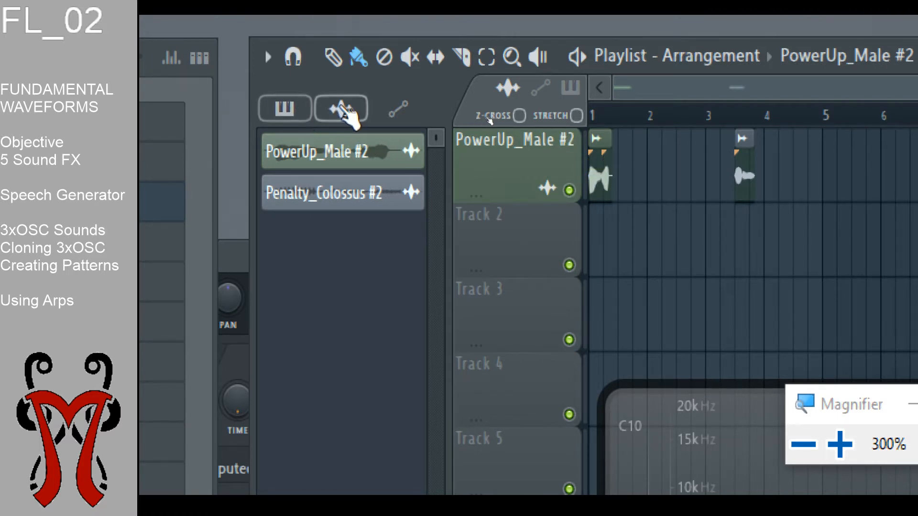
click(410, 109)
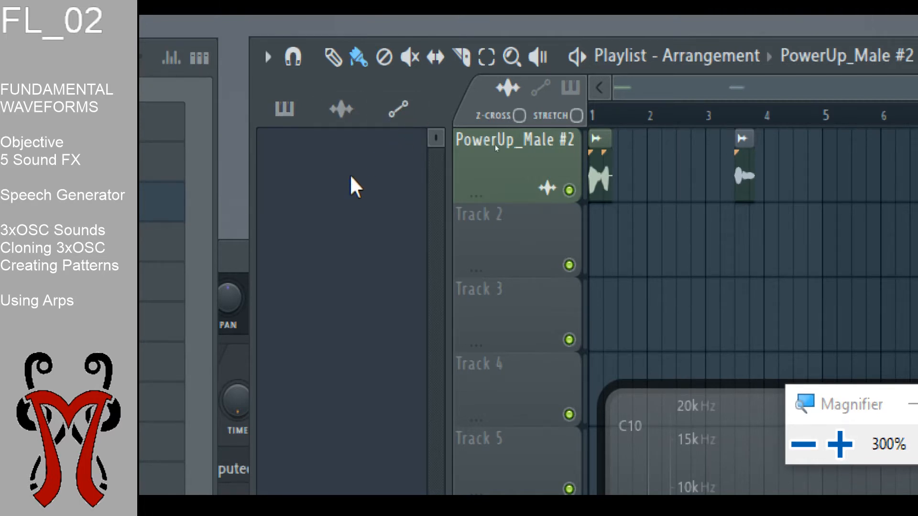
click(346, 106)
click(399, 108)
click(346, 113)
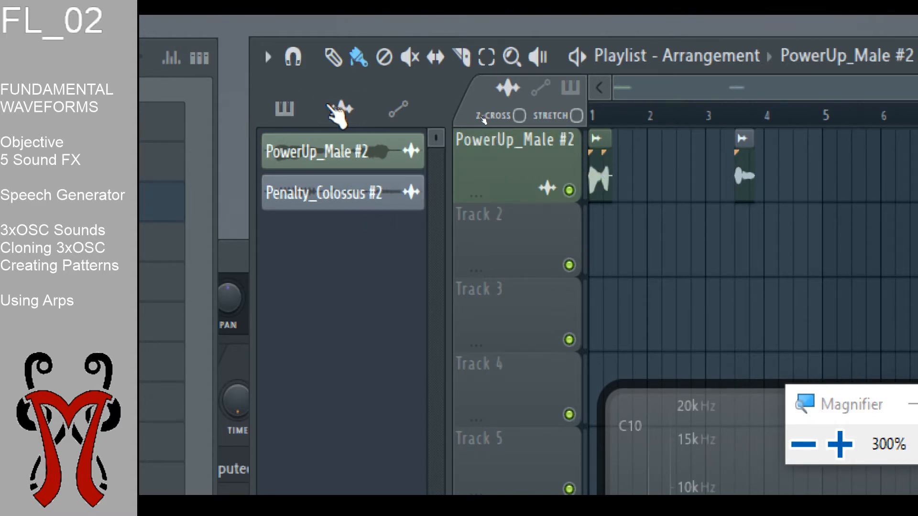
Step: Rename Pattern 1 as PowerUP and place it between the two speech clips on the first playlist track
click(287, 109)
click(308, 162)
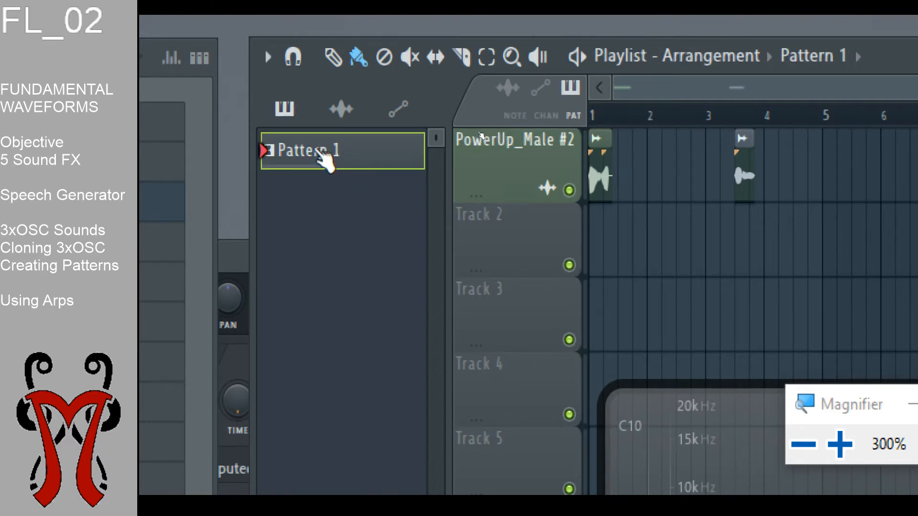
right_click(316, 152)
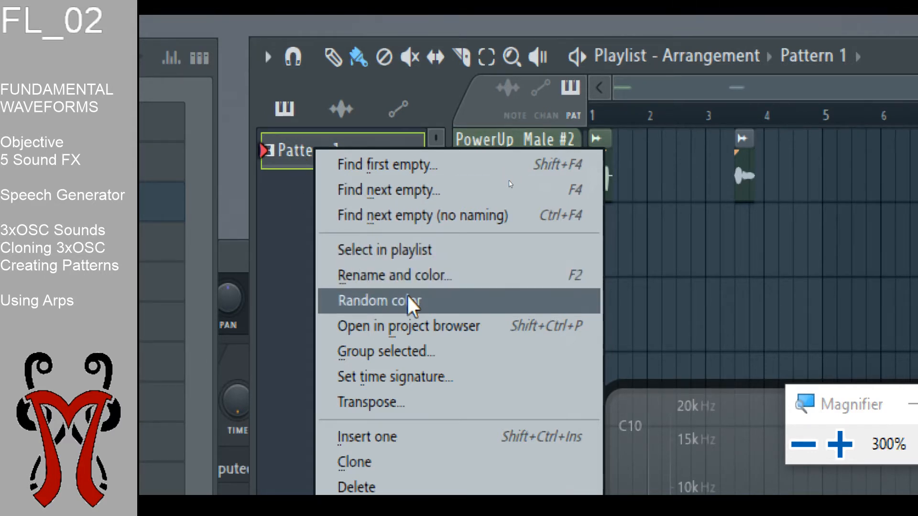
click(584, 277)
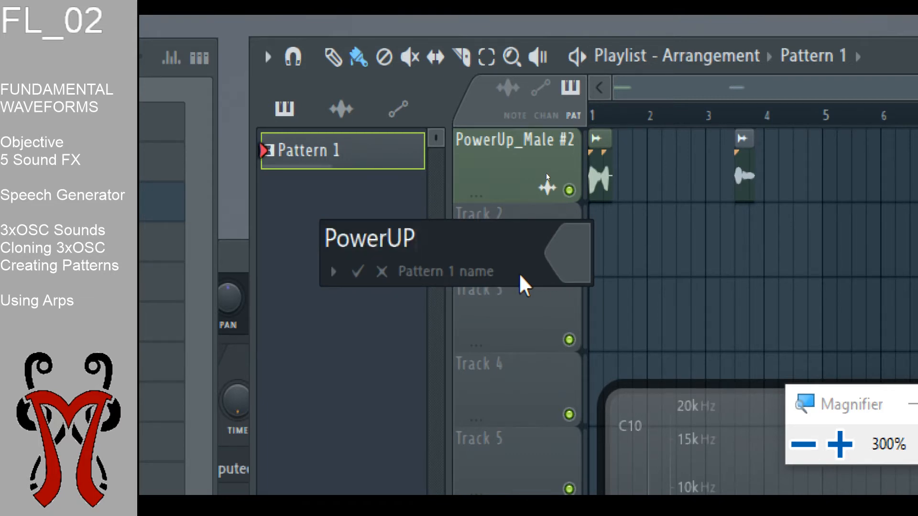
key(Return)
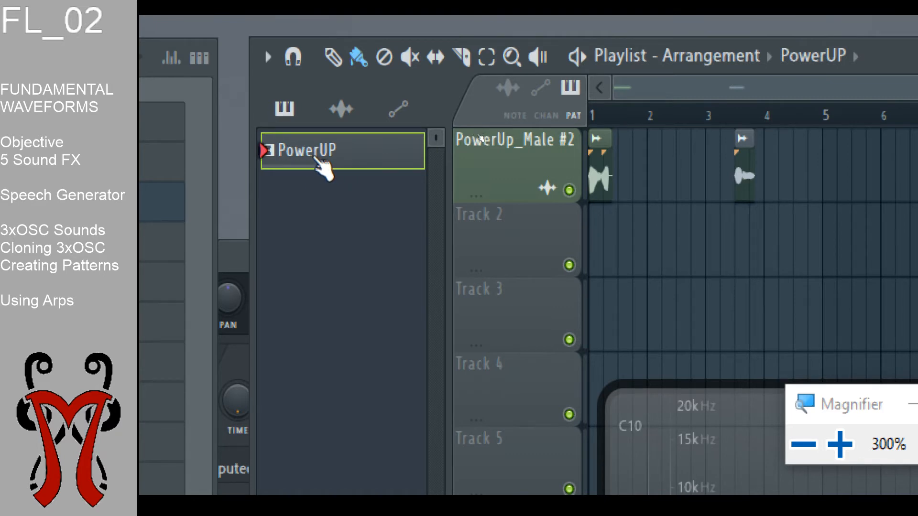
click(640, 172)
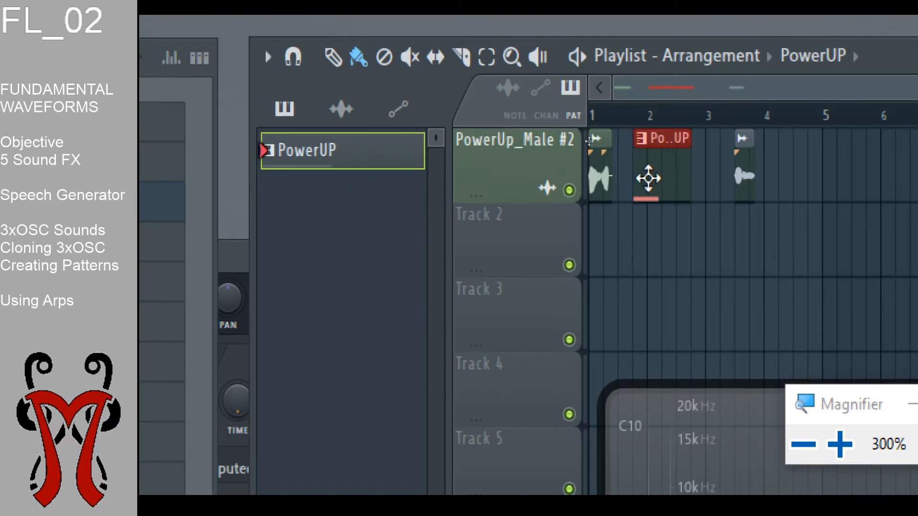
Step: Play the arrangement in song mode and shift the Penalty_Colossus #2 clip slightly earlier on the first track
key(super+Escape)
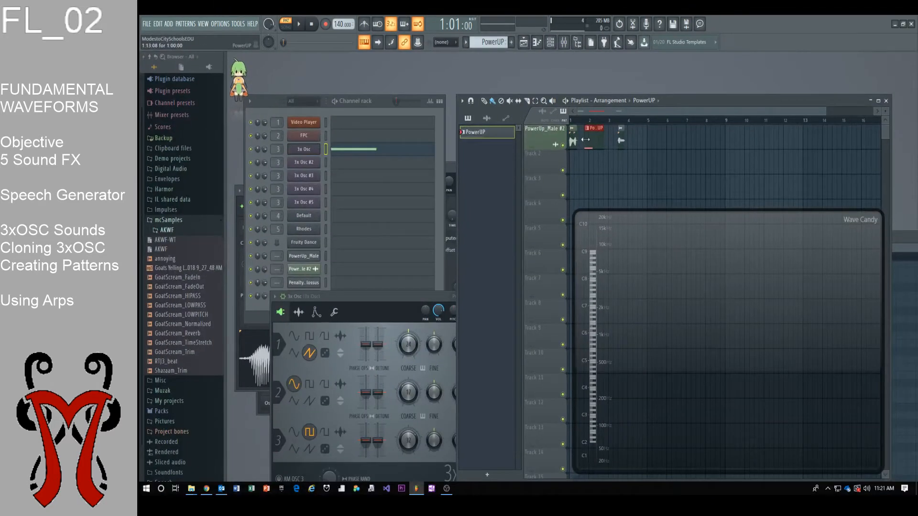
click(287, 27)
key(space)
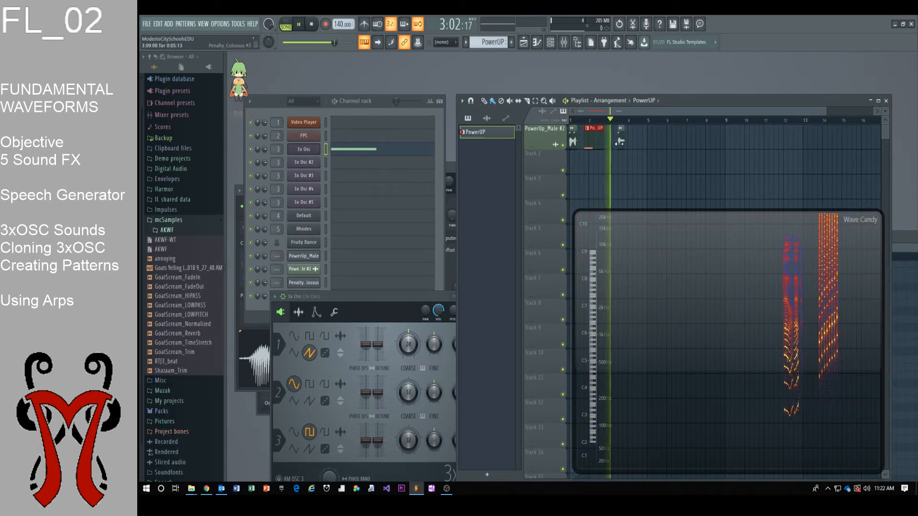
key(space)
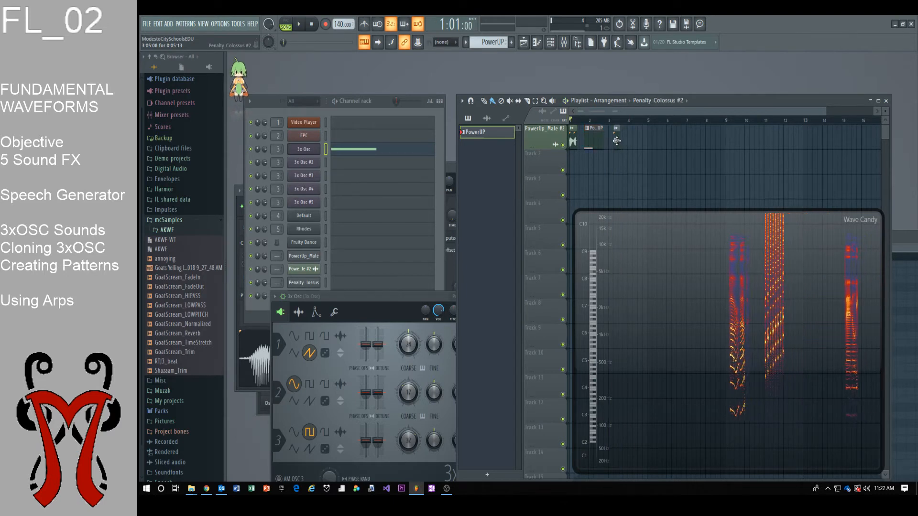
click(616, 141)
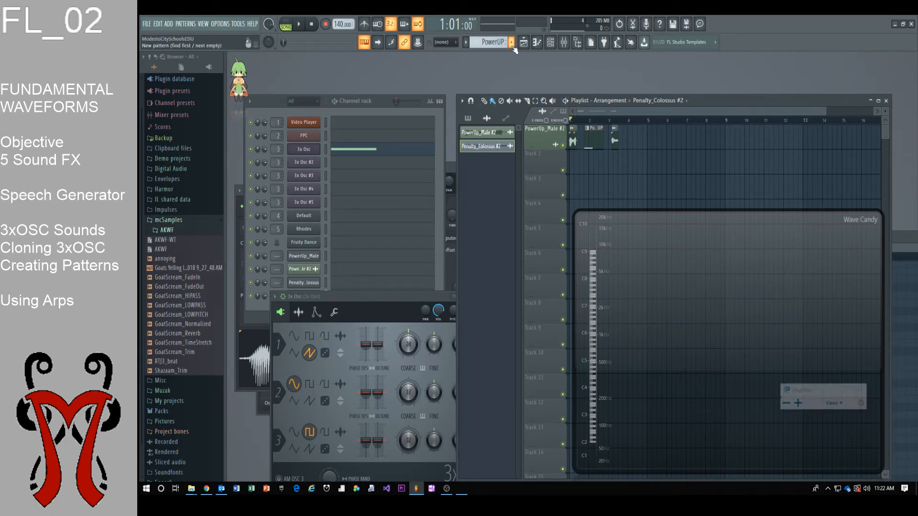
Step: Create a new pattern named Penalty and open the list of patterns
key(super+plus)
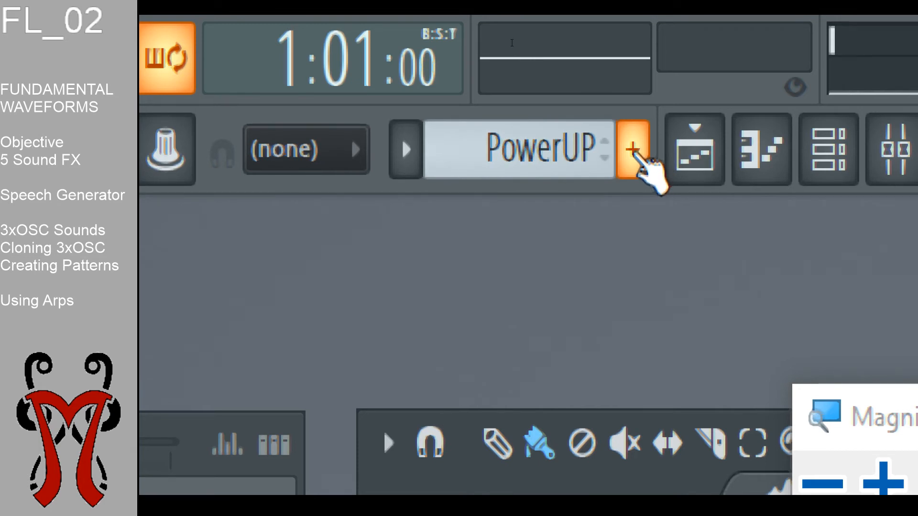
click(633, 150)
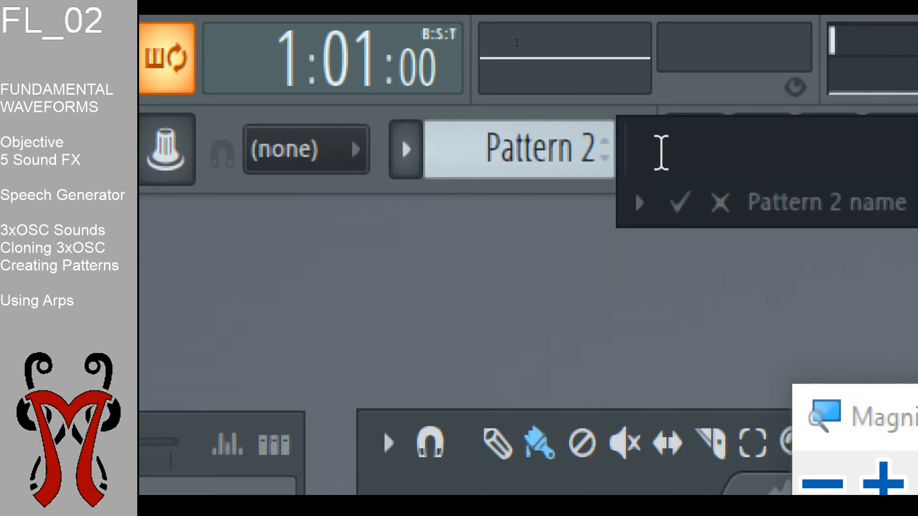
text(Penalty)
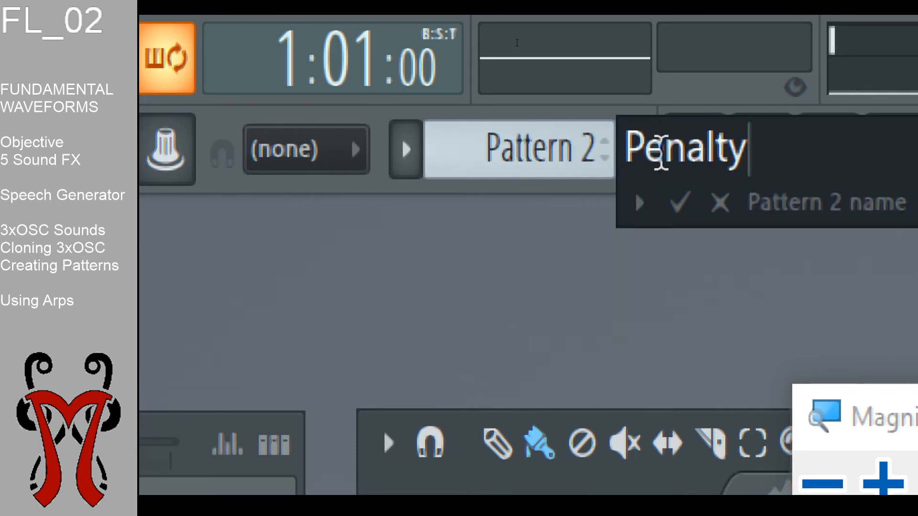
key(Return)
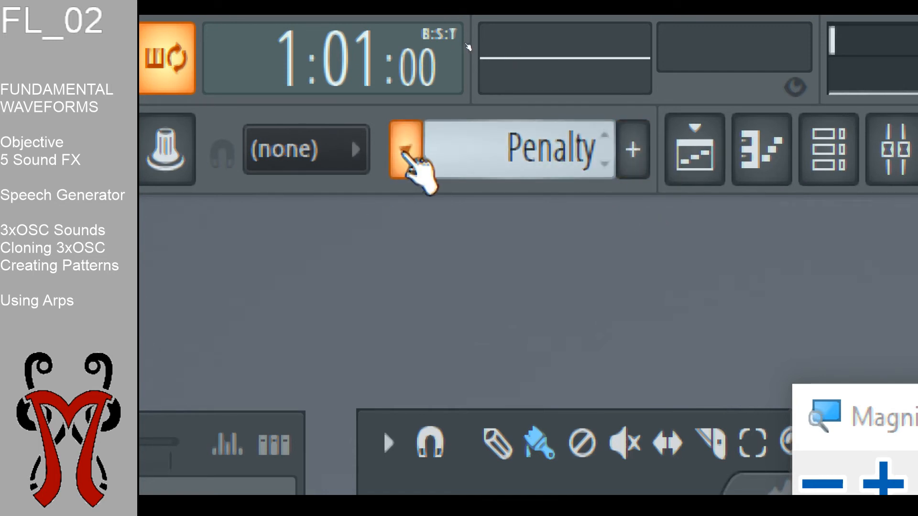
click(405, 154)
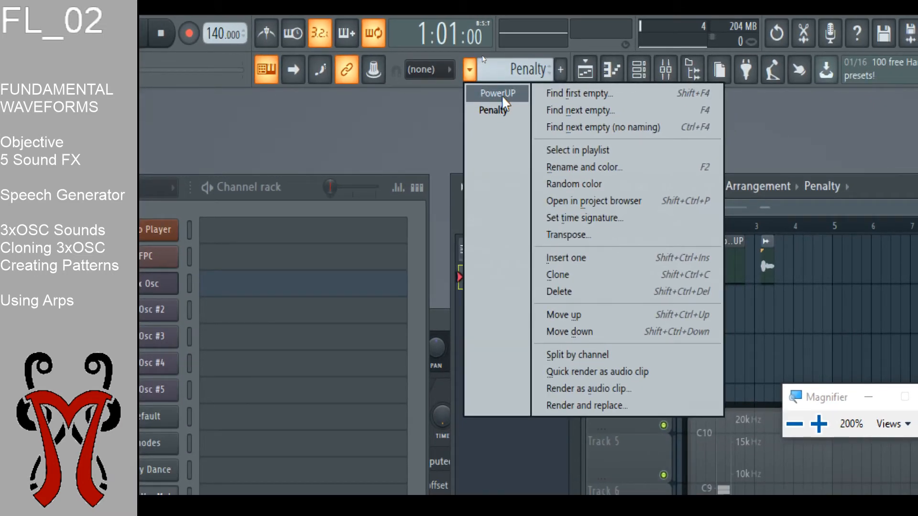
Step: Select the PowerUP pattern, switch playback to pattern mode and play it
click(501, 95)
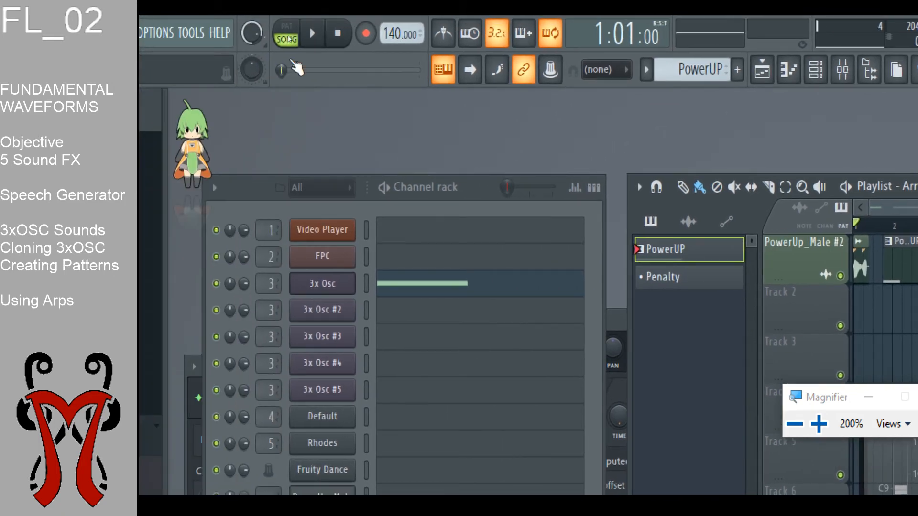
click(290, 27)
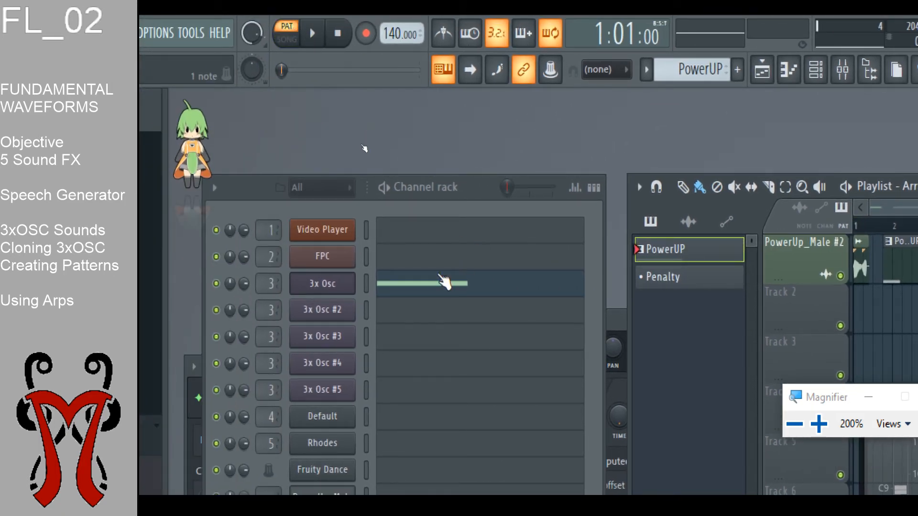
key(space)
key(space)
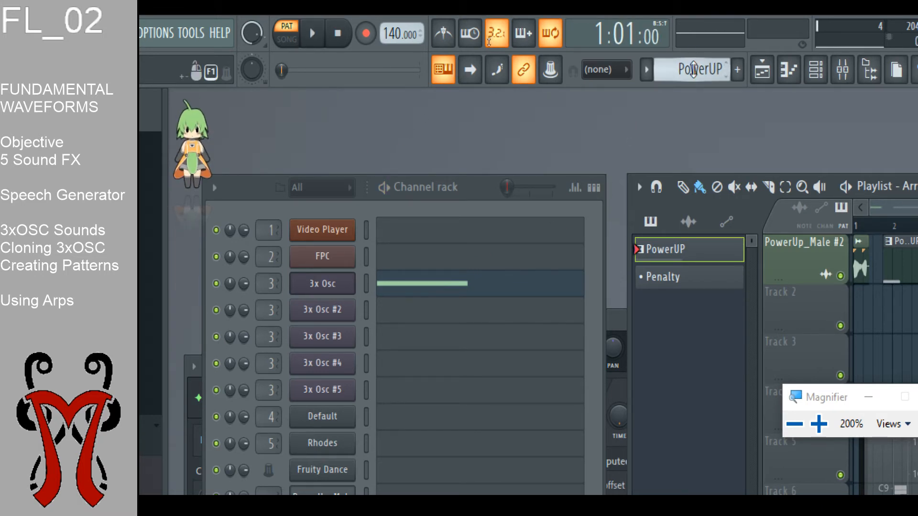
Step: Make Penalty the current pattern and open the 3x Osc #2 channel's synth window and its piano roll
click(649, 72)
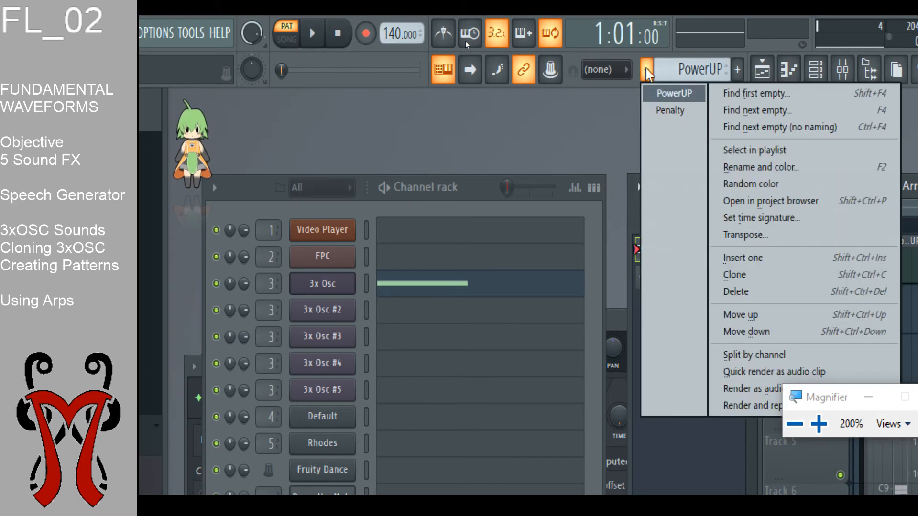
click(663, 115)
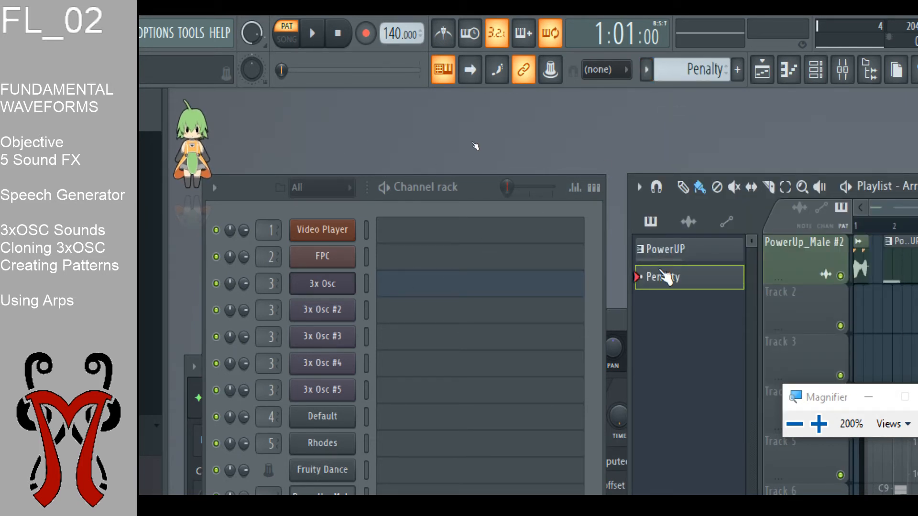
click(337, 312)
drag(446, 410, 616, 119)
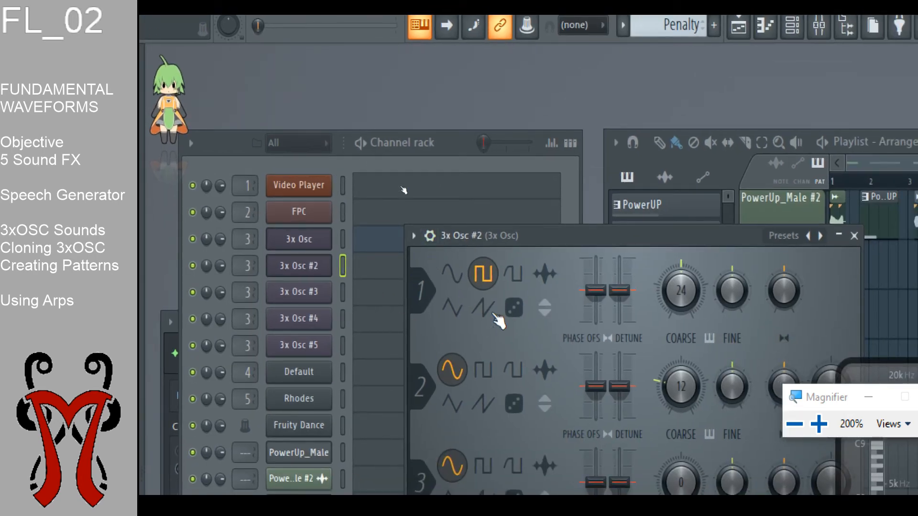
click(432, 240)
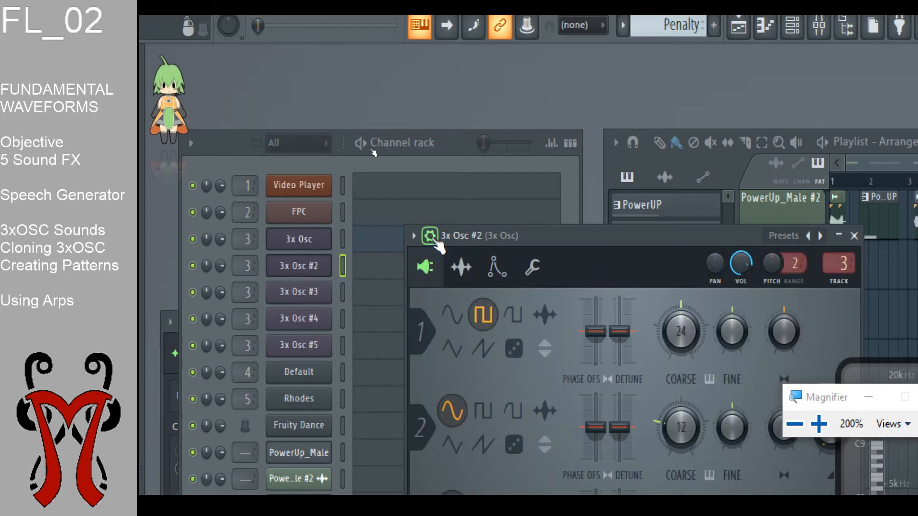
click(431, 239)
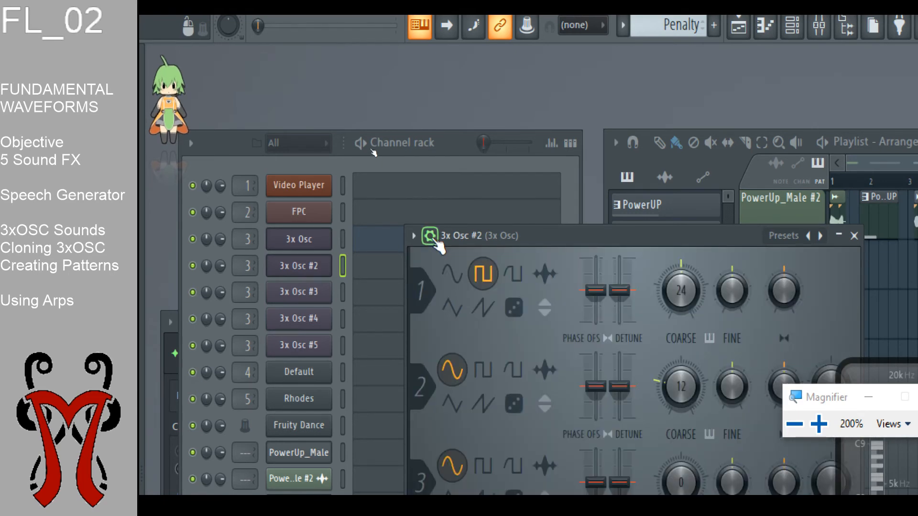
right_click(309, 273)
click(365, 265)
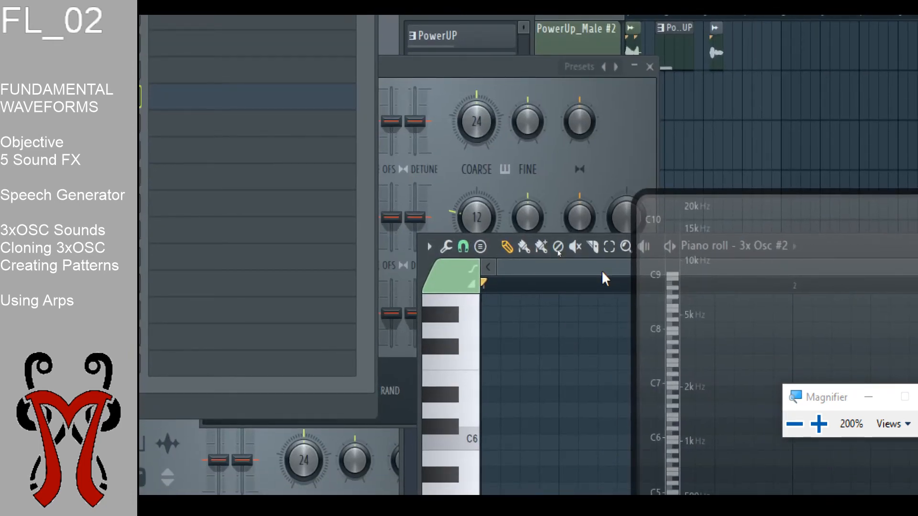
Step: Draw a one-beat F#2 note followed by a two-beat C2 note in the 3x Osc #2 piano roll and play the pattern
key(super+Escape)
drag(730, 257, 750, 333)
drag(736, 239, 557, 126)
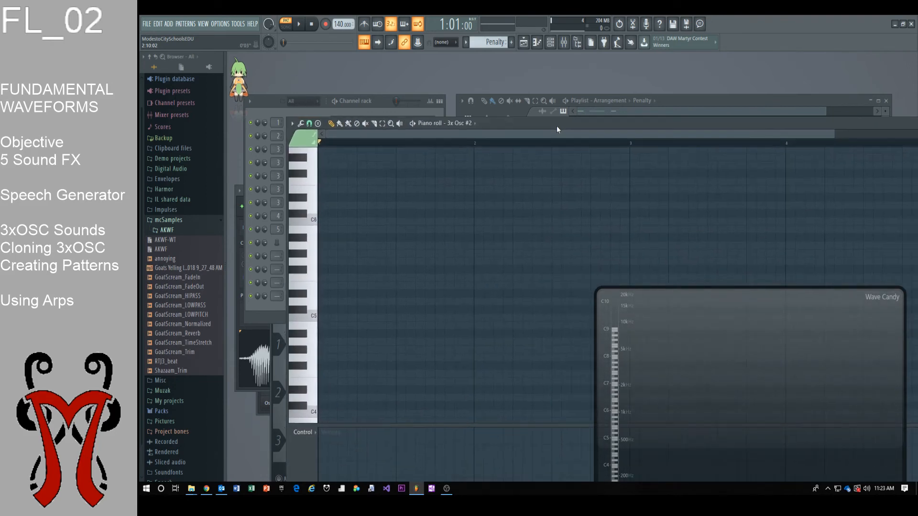
scroll(315, 320, down, 5)
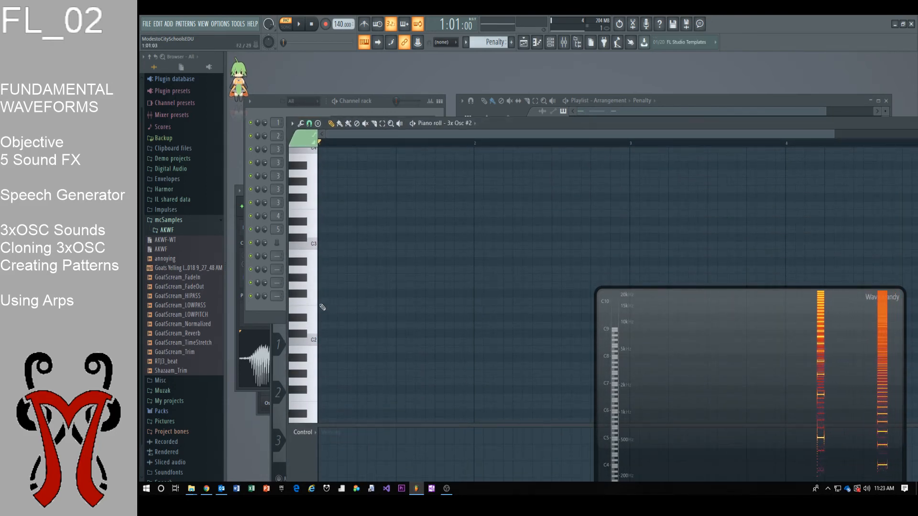
click(323, 302)
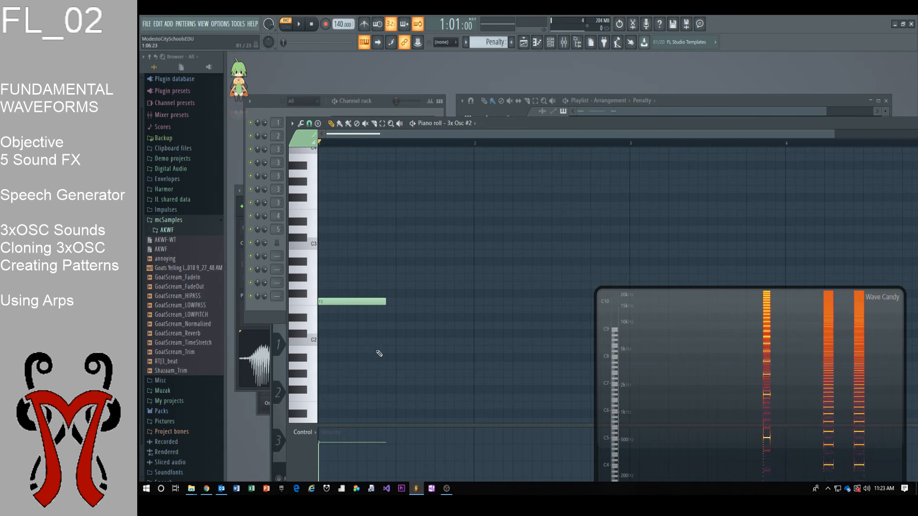
mouse_move(351, 302)
mouse_down()
mouse_move(349, 294)
mouse_move(370, 293)
mouse_move(357, 293)
mouse_up()
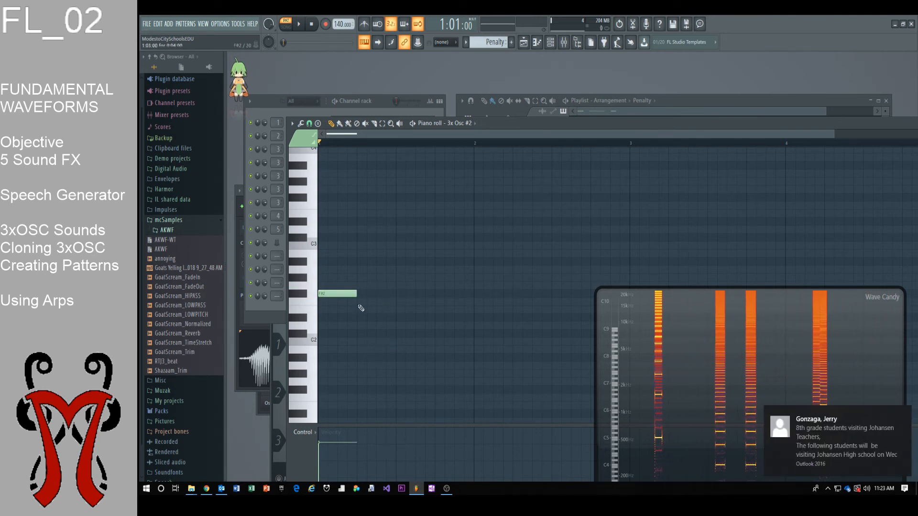
click(361, 341)
drag(395, 342, 434, 342)
key(space)
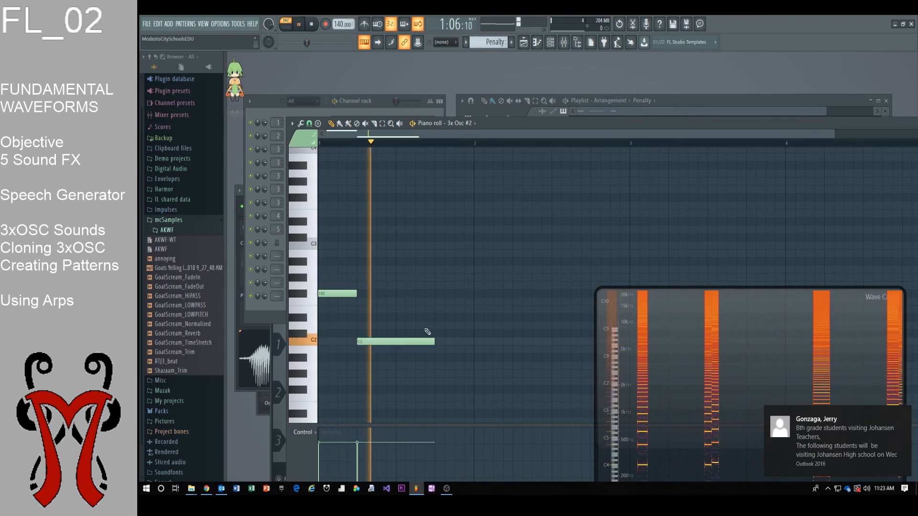
key(space)
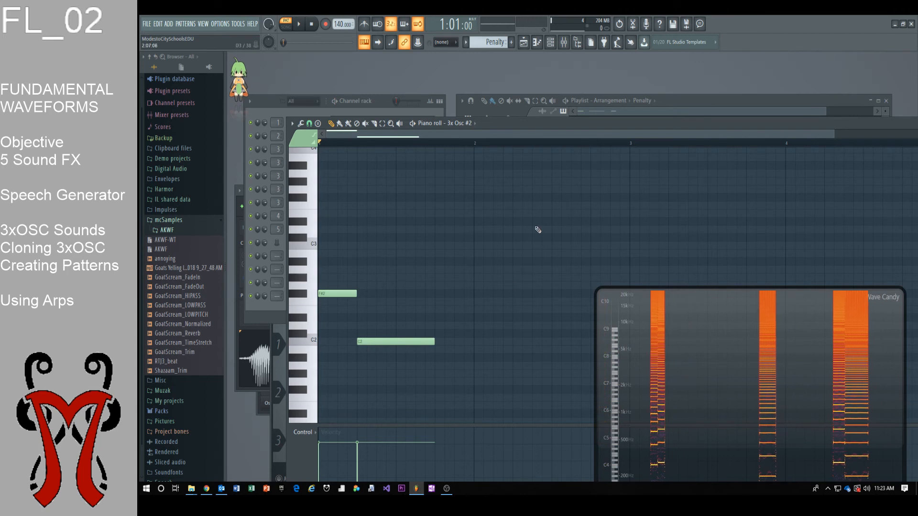
Step: Place the Penalty pattern just after the Penalty speech clip on the first playlist track
drag(588, 125, 560, 273)
click(669, 100)
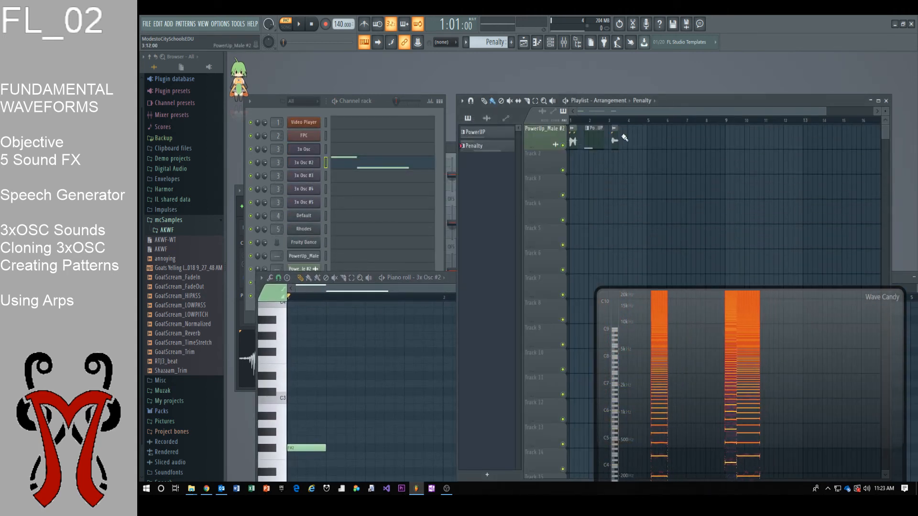
key(super+plus)
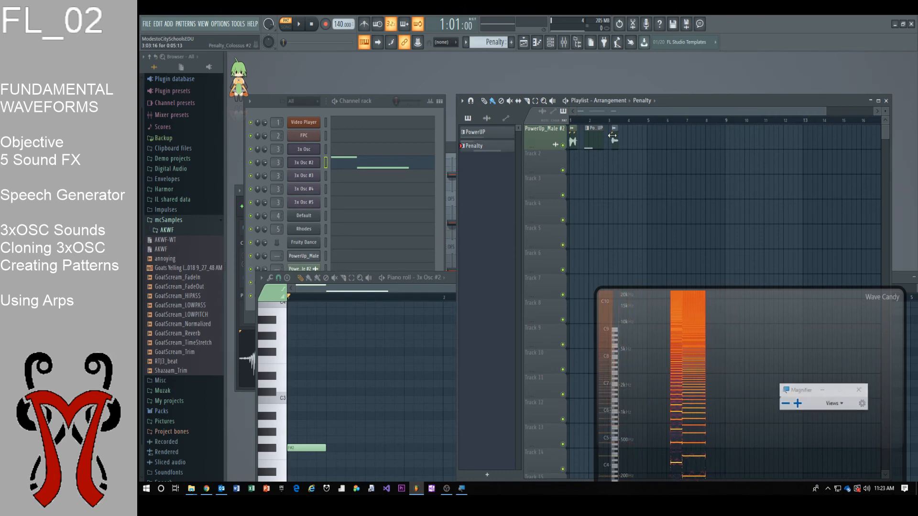
key(super+plus)
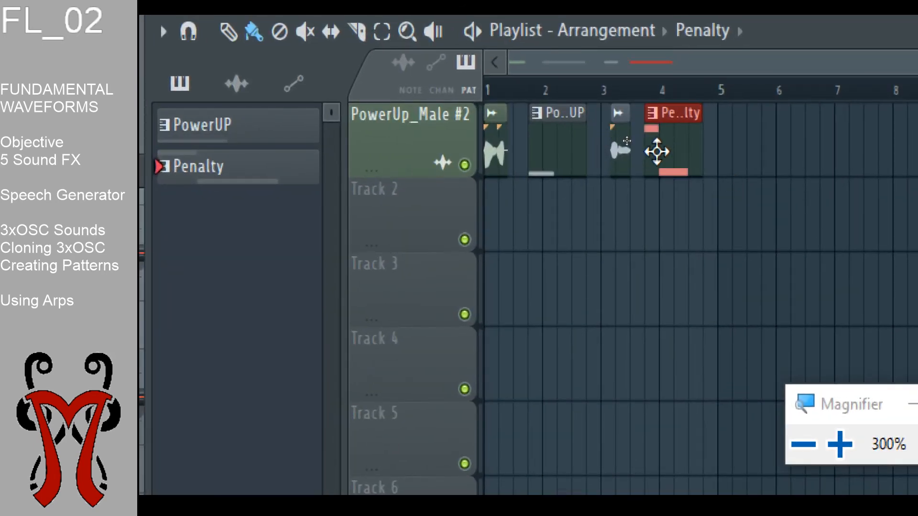
key(super)
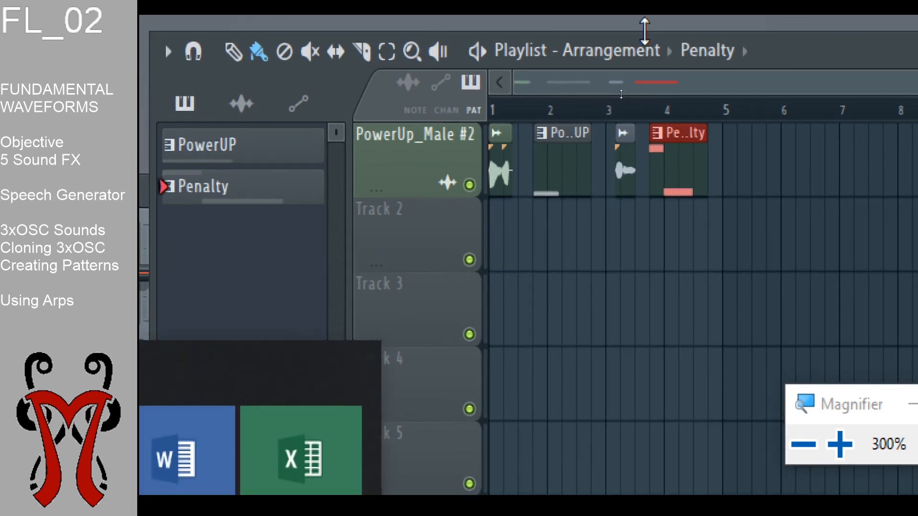
key(super+Escape)
Step: Switch playback to song mode and play the arrangement while viewing its spectrum in the Wave Candy display
click(287, 26)
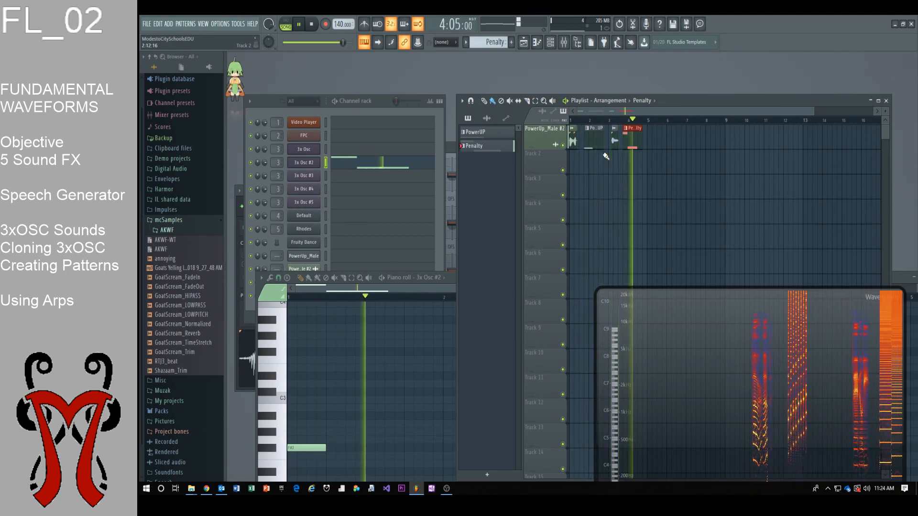
key(space)
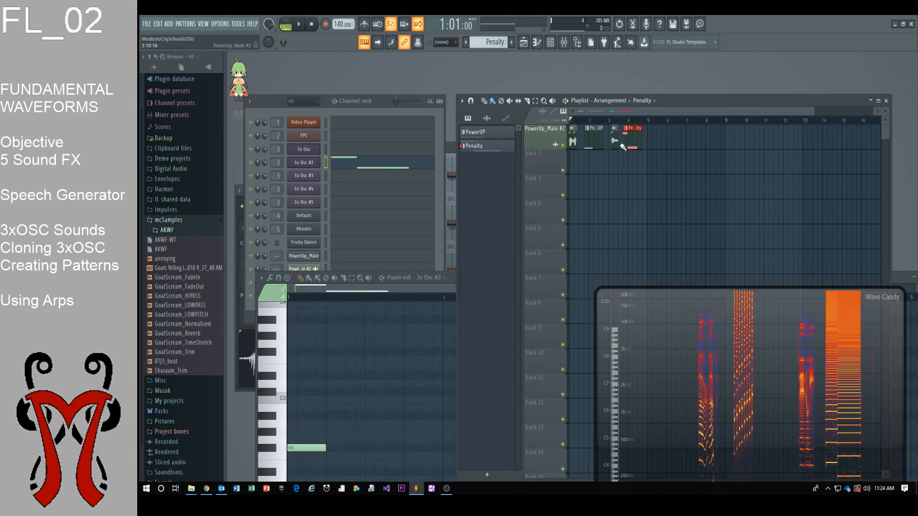
drag(685, 394, 677, 270)
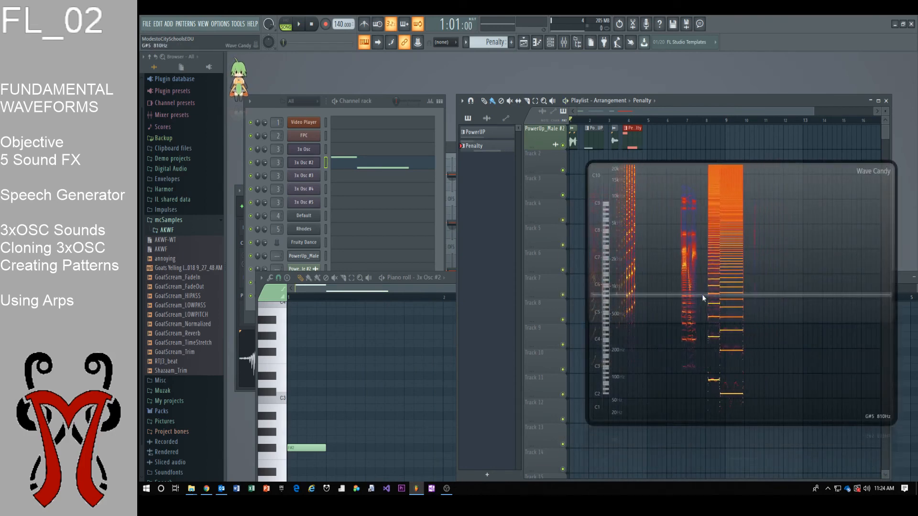
key(space)
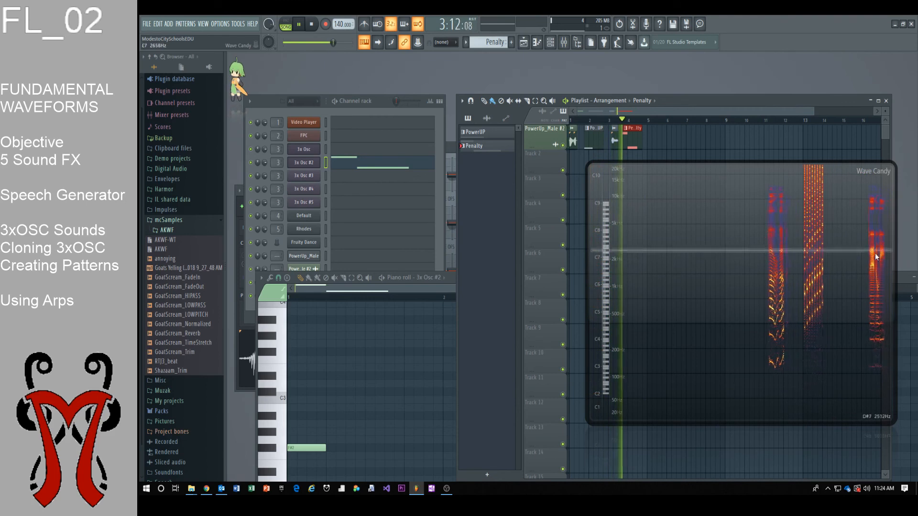
key(space)
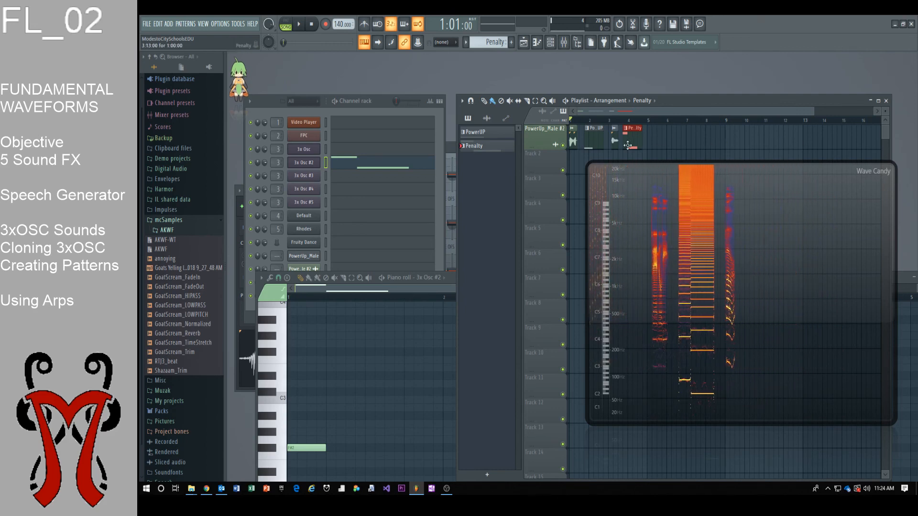
Step: Reposition the Wave Candy display below the clips on the first playlist track and switch to OBS
drag(769, 252, 703, 299)
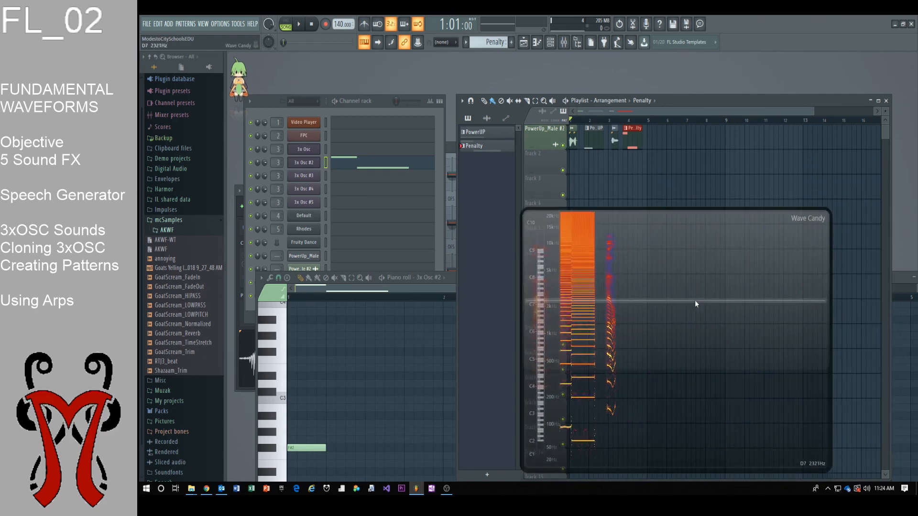
drag(648, 274, 705, 273)
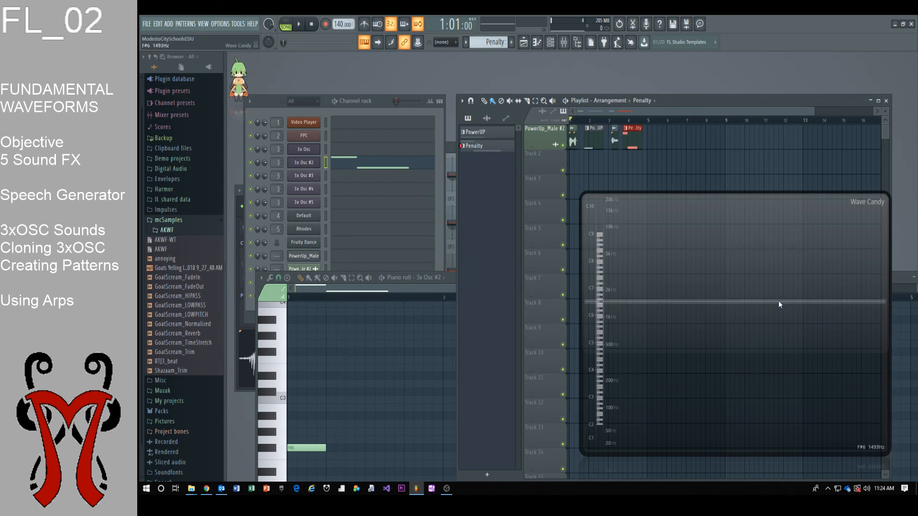
drag(757, 276, 747, 286)
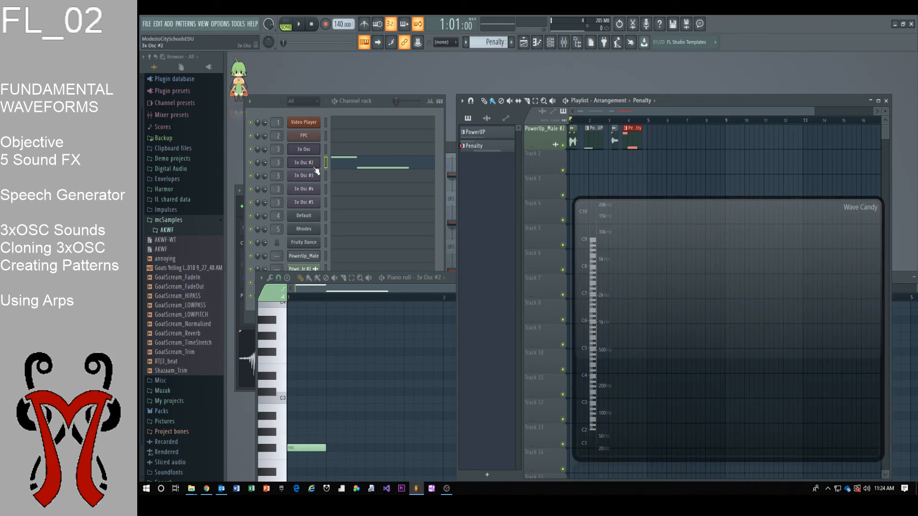
drag(766, 289, 753, 304)
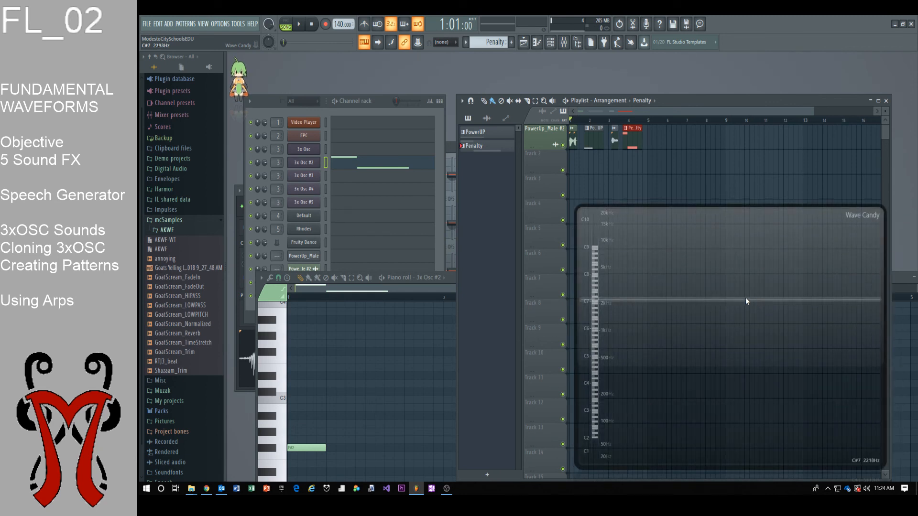
click(446, 490)
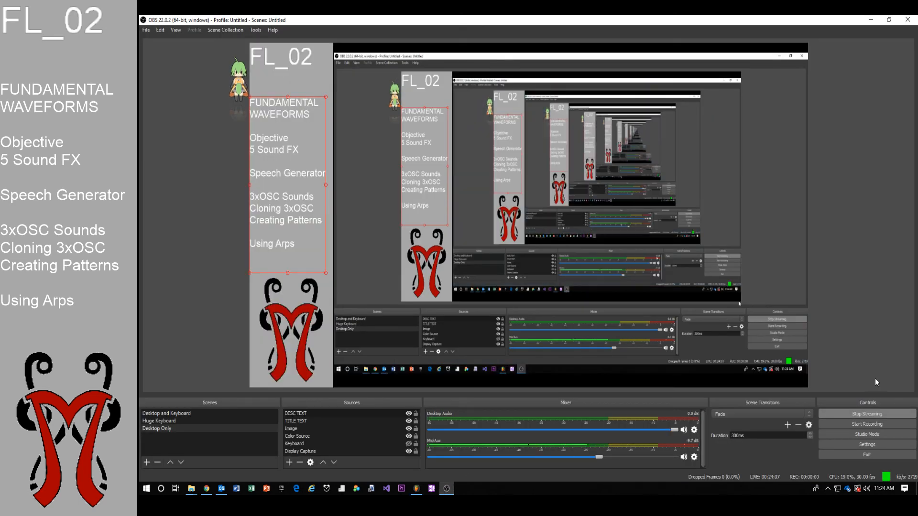